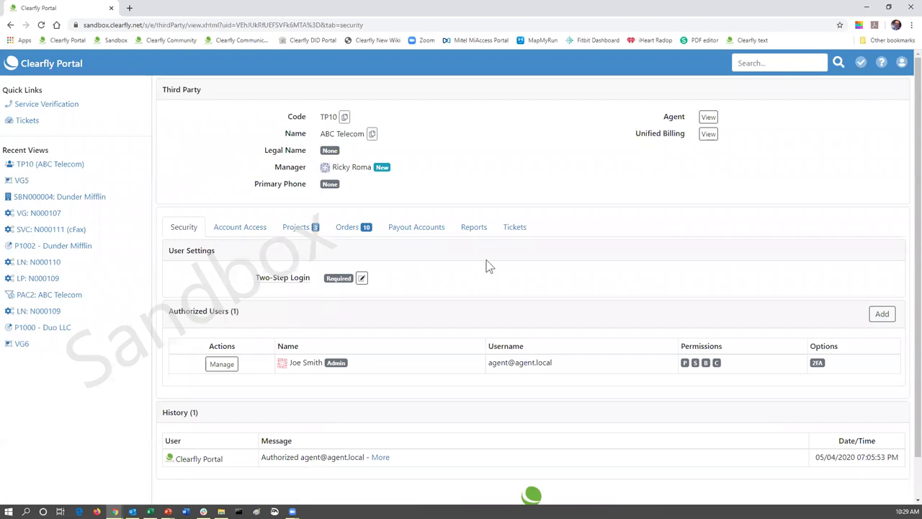
- From TP10's Account Access and Projects, go to the Duo LLC account's project P1000
left_click(238, 229)
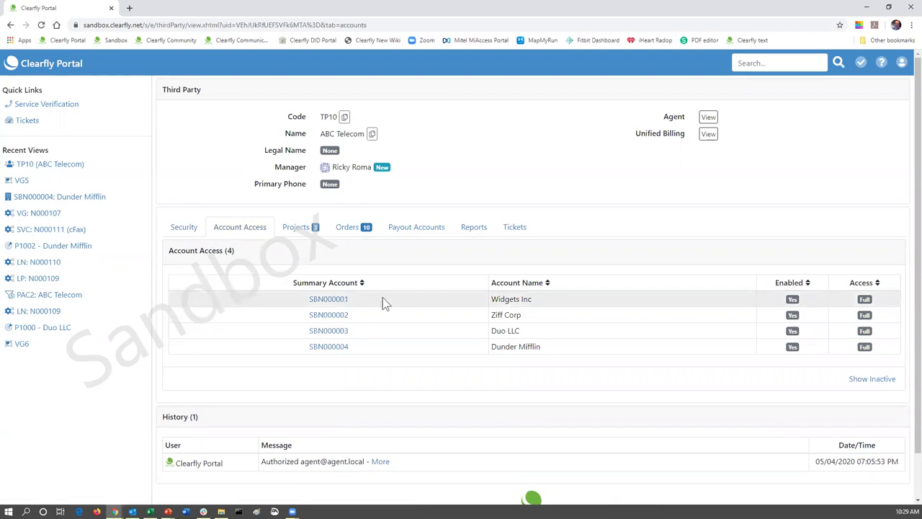
left_click(295, 229)
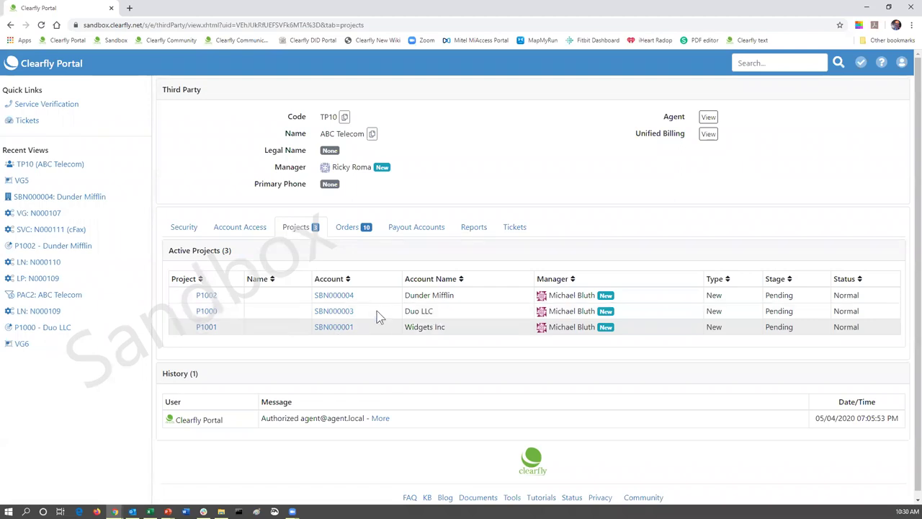
left_click(335, 315)
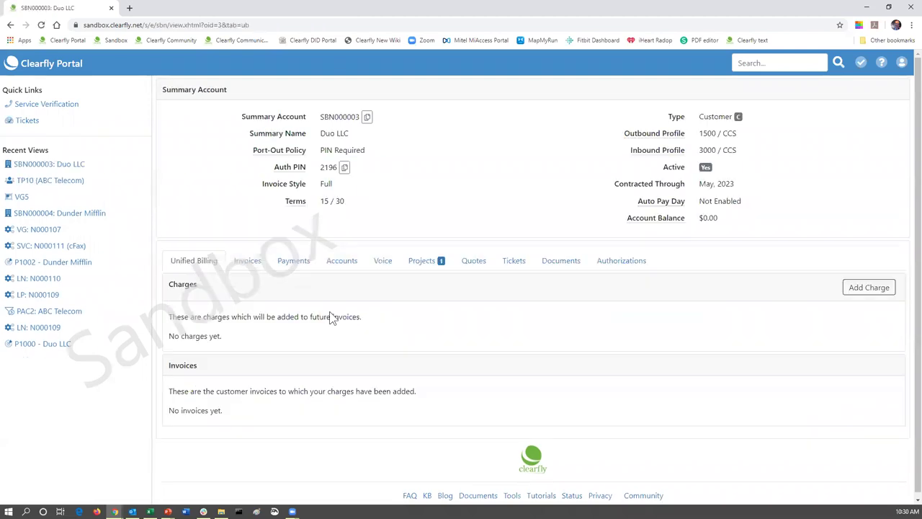
left_click(419, 261)
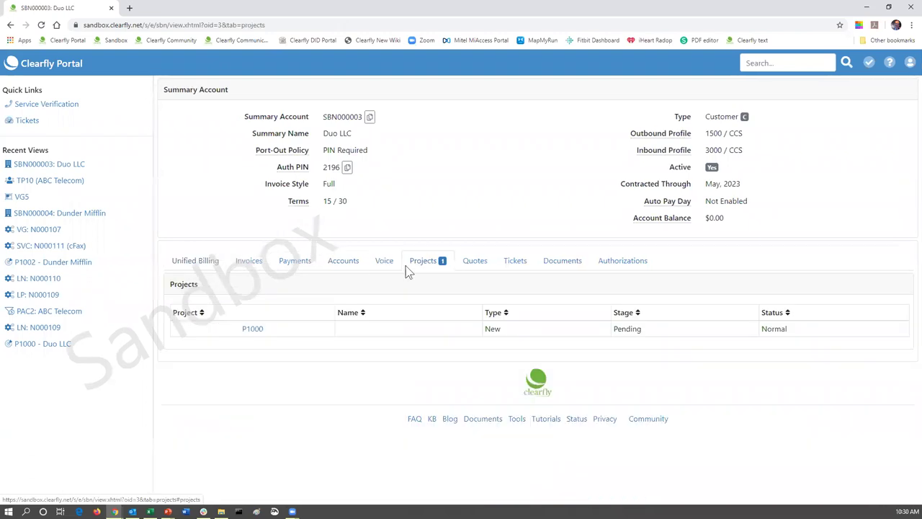
left_click(253, 331)
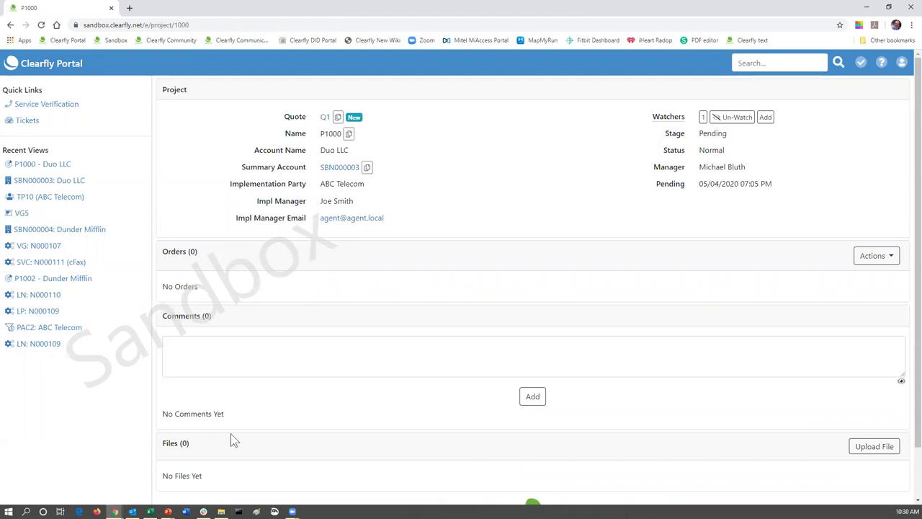
mouse_move(168, 512)
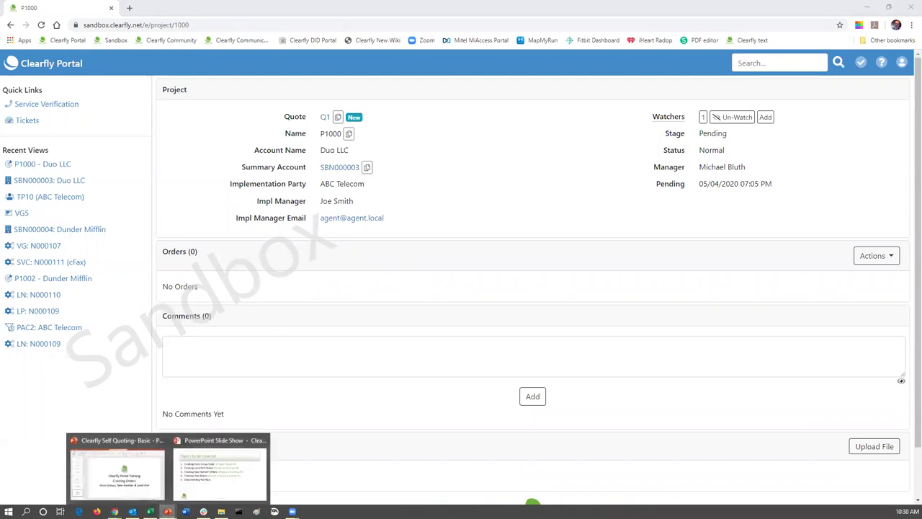
left_click(232, 446)
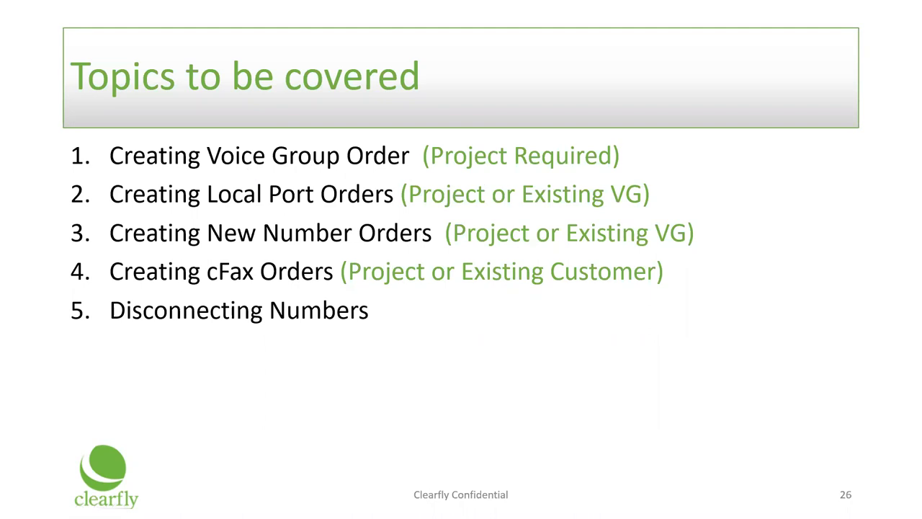
key("alt+Tab")
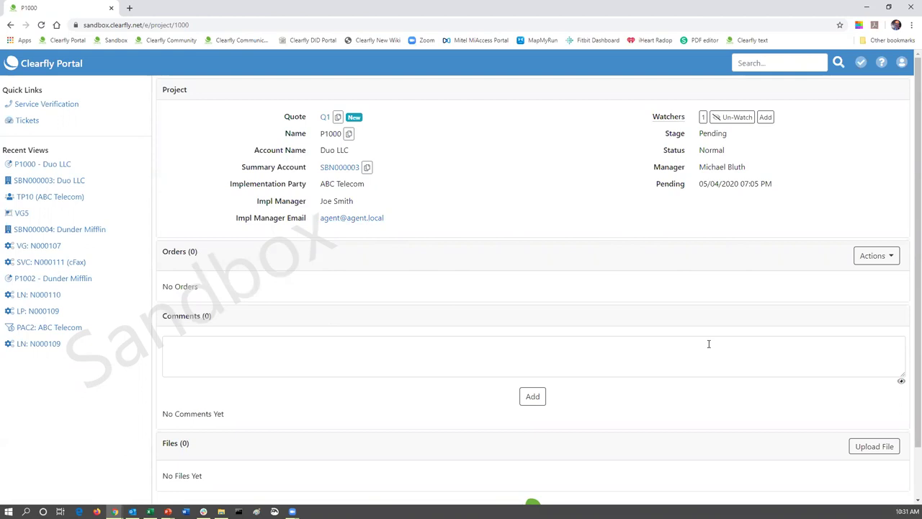
- Create a voice group order with project P1000 and the second Bozeman billing account
left_click(891, 259)
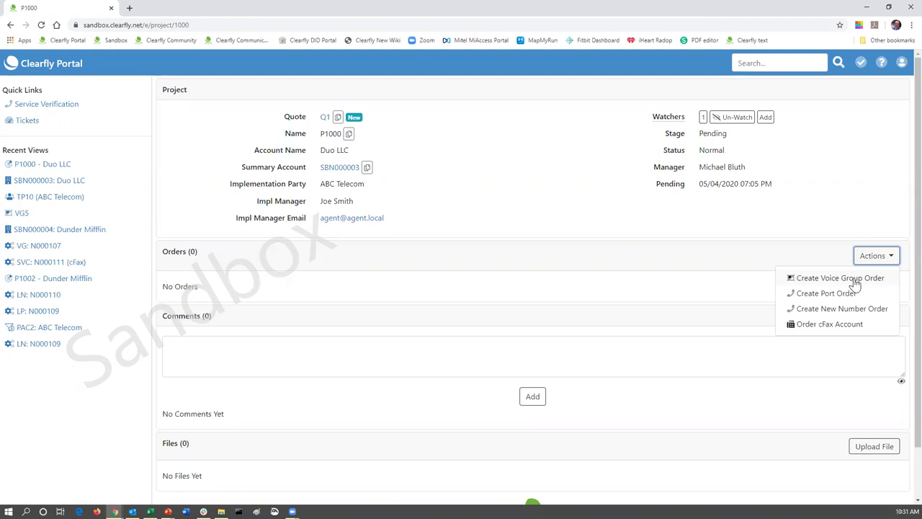
left_click(855, 280)
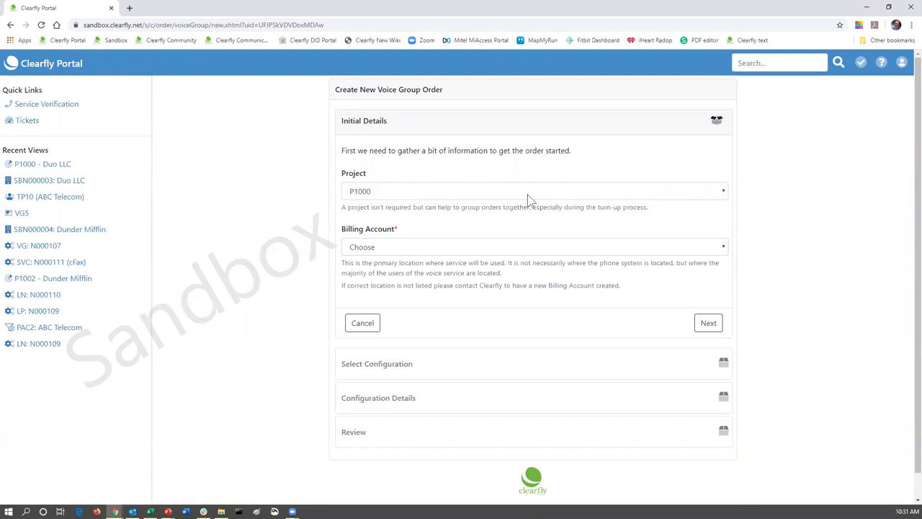
left_click(726, 198)
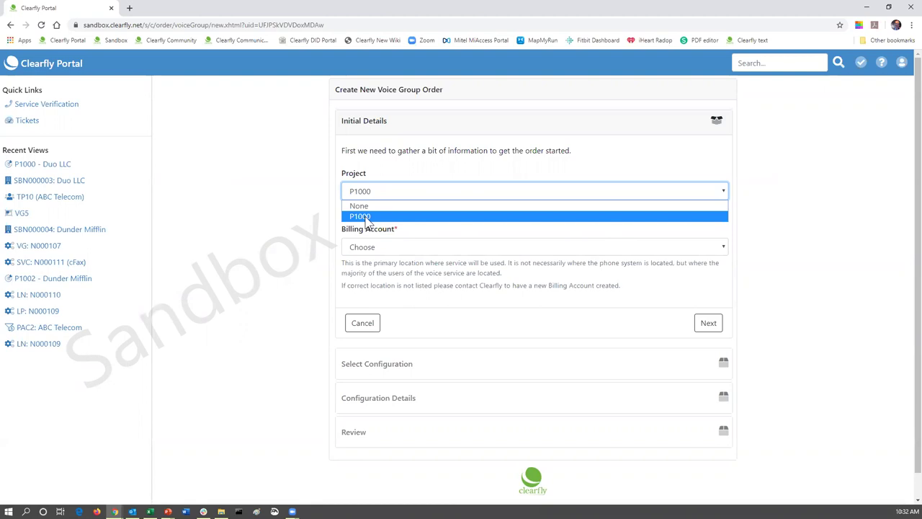
left_click(361, 216)
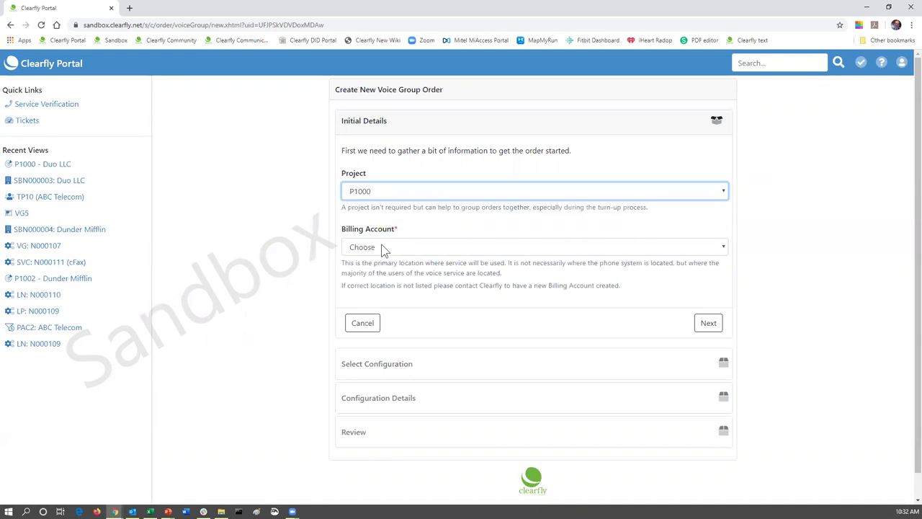
left_click(382, 248)
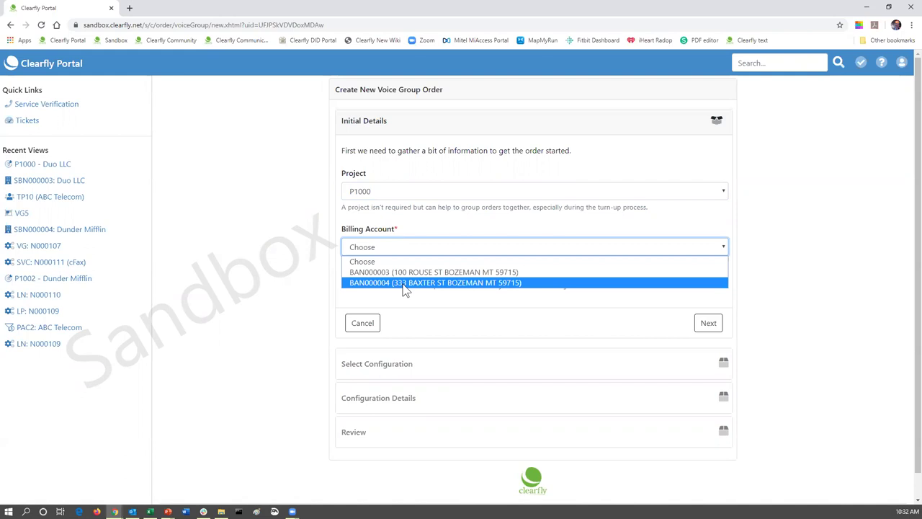
left_click(404, 283)
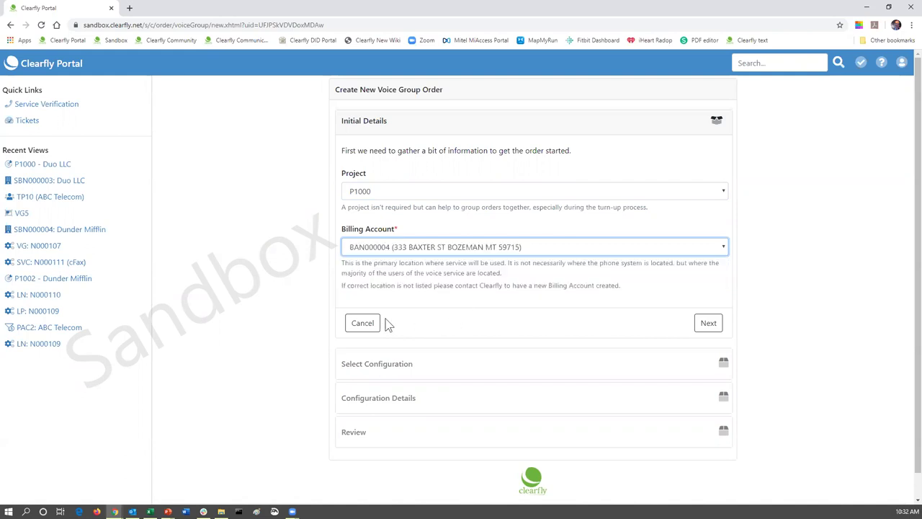
left_click(709, 324)
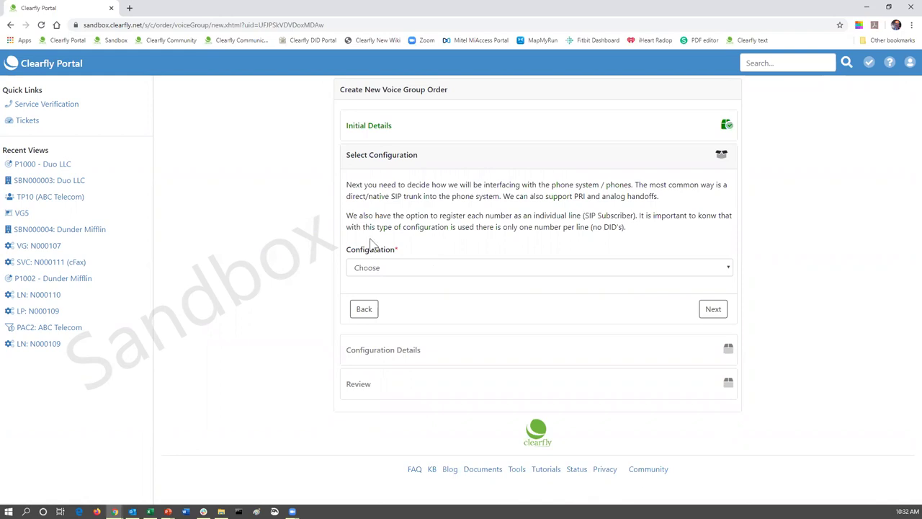
- Review quote Q1's Bozeman products in a new P1000 tab, then go back to the order
right_click(43, 170)
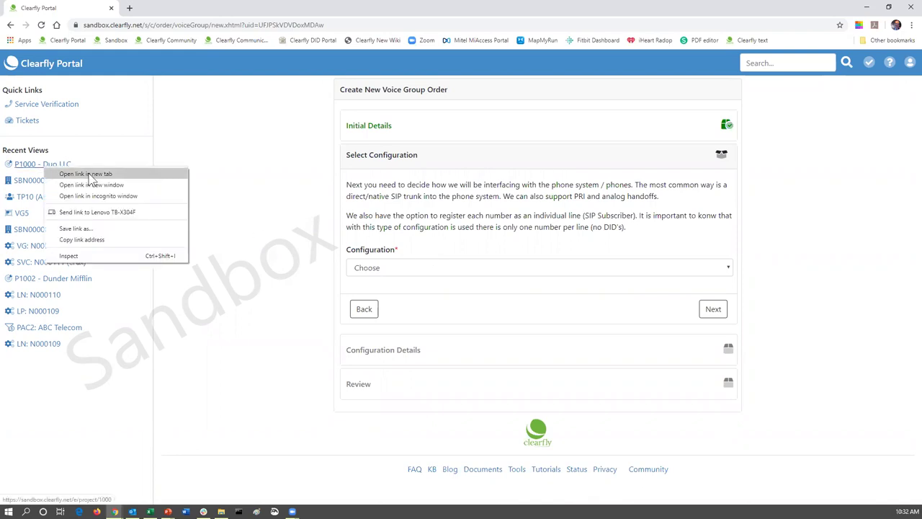
left_click(72, 173)
left_click(175, 10)
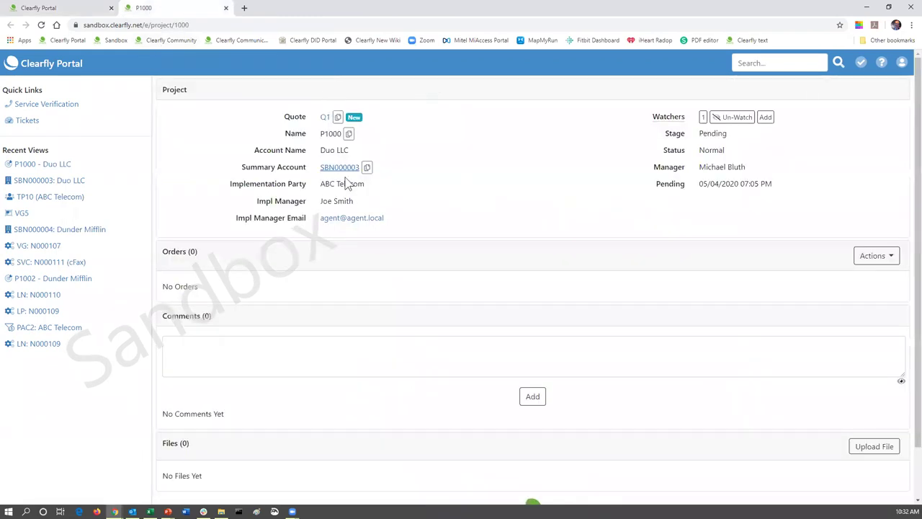
left_click(325, 118)
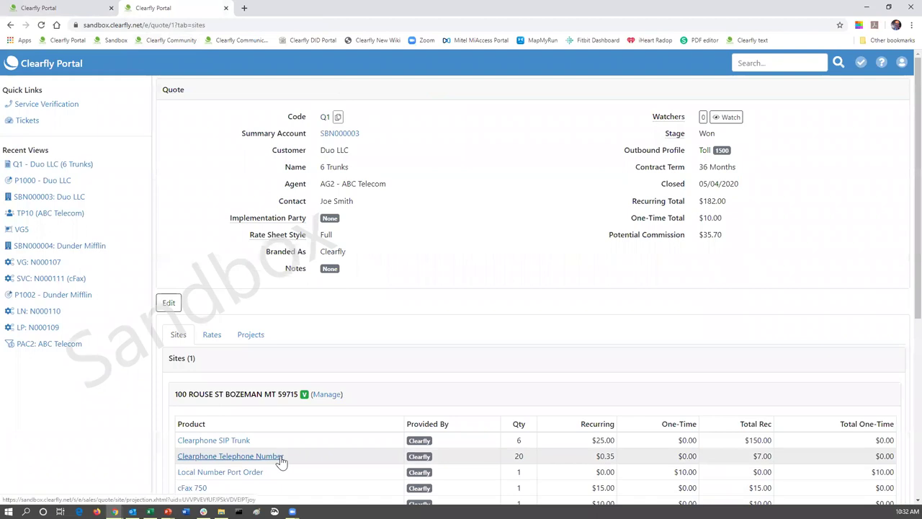
scroll(281, 461, "down", 2)
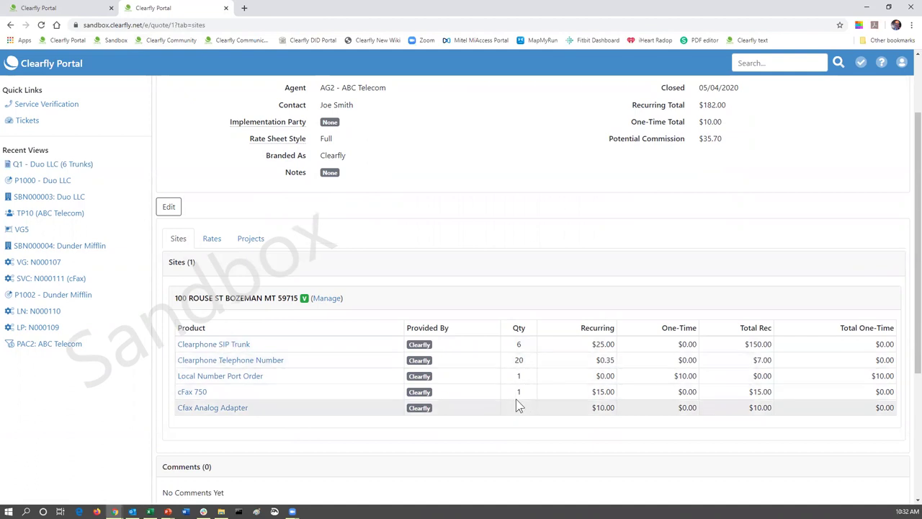
left_click(59, 8)
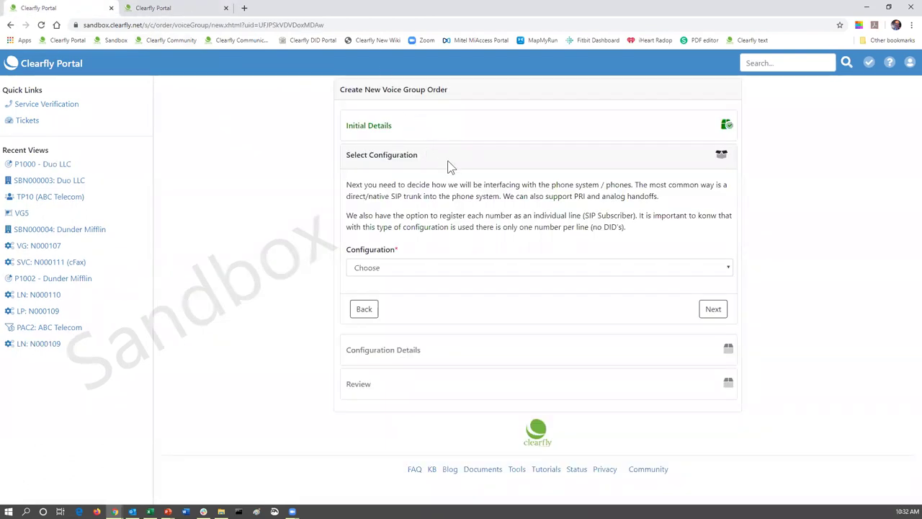
- Choose SIP (Native) as the voice group configuration and continue
left_click(369, 268)
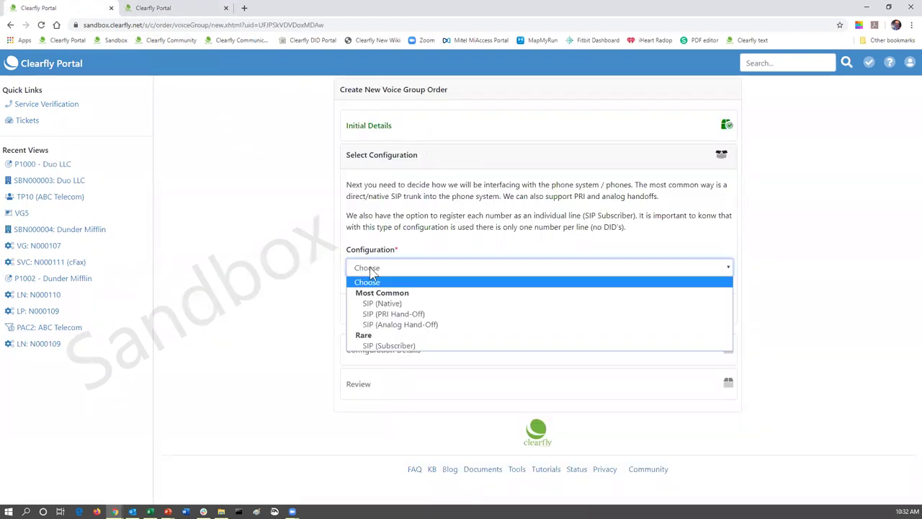
left_click(386, 302)
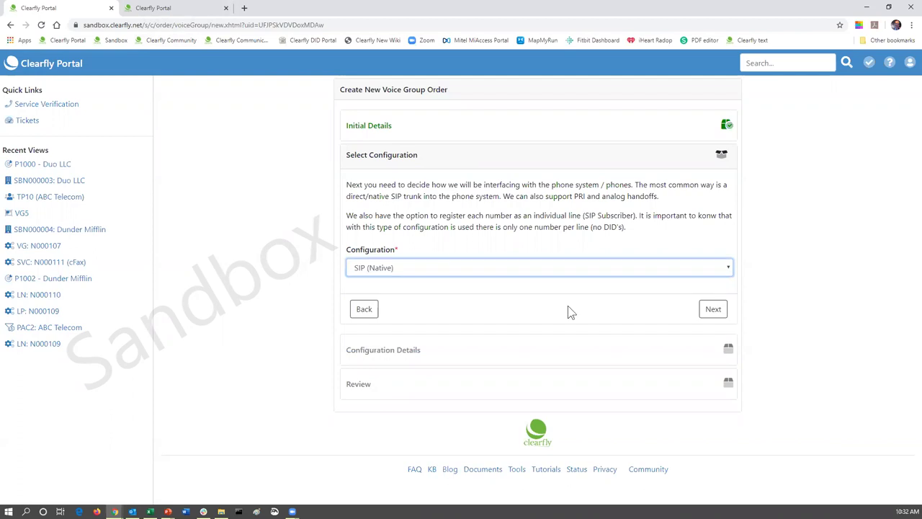
left_click(712, 310)
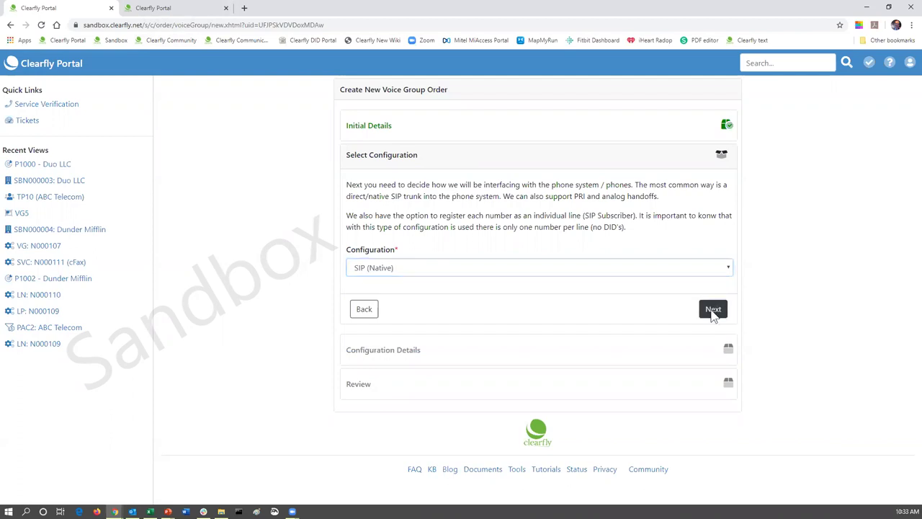
- Enter 6 concurrent calls and set Multi-Location Trunk to Yes (Serving Multiple Sites)
left_click(381, 240)
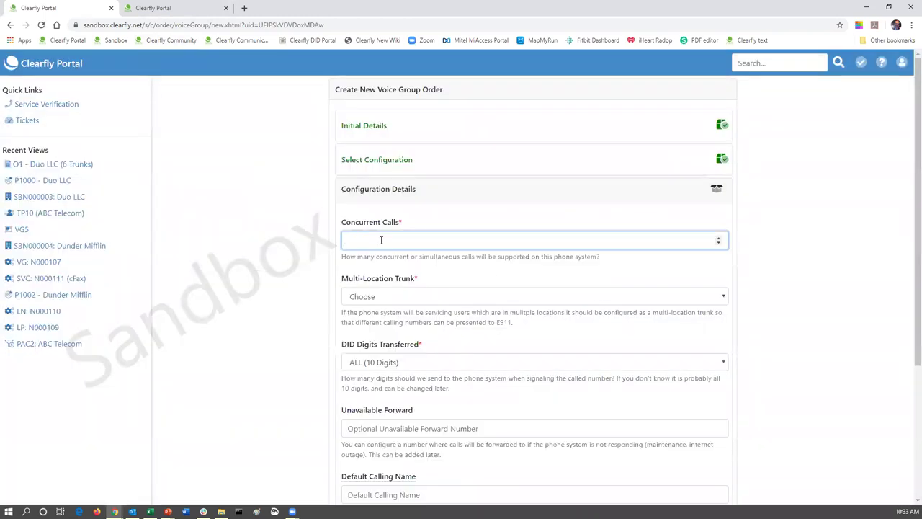
type("6")
left_click(414, 301)
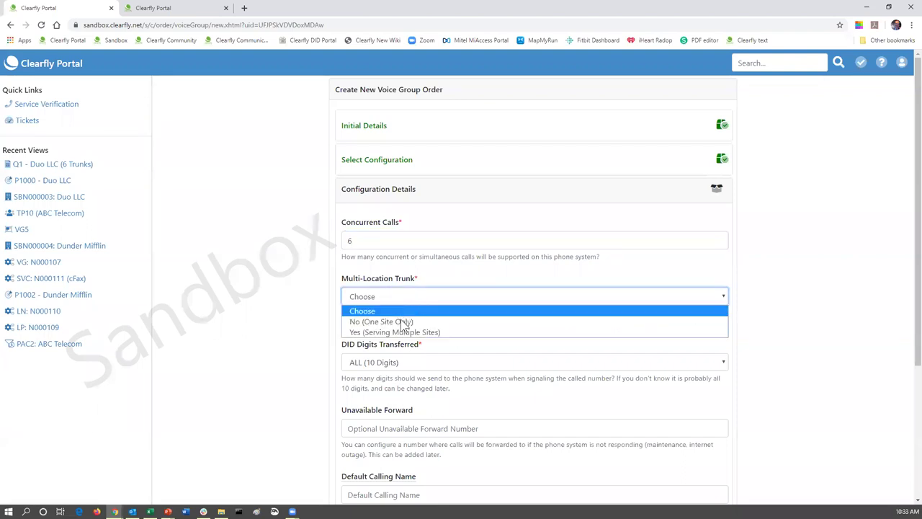
left_click(402, 332)
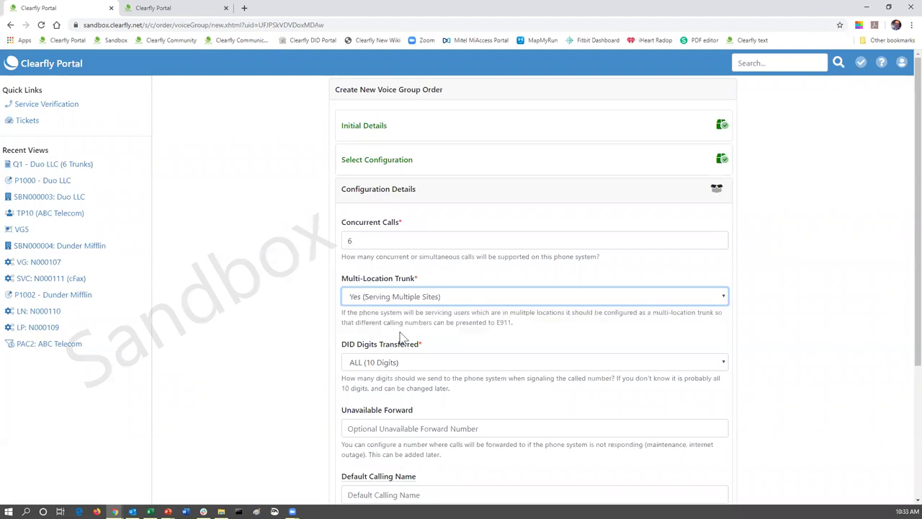
scroll(515, 313, "down", 2)
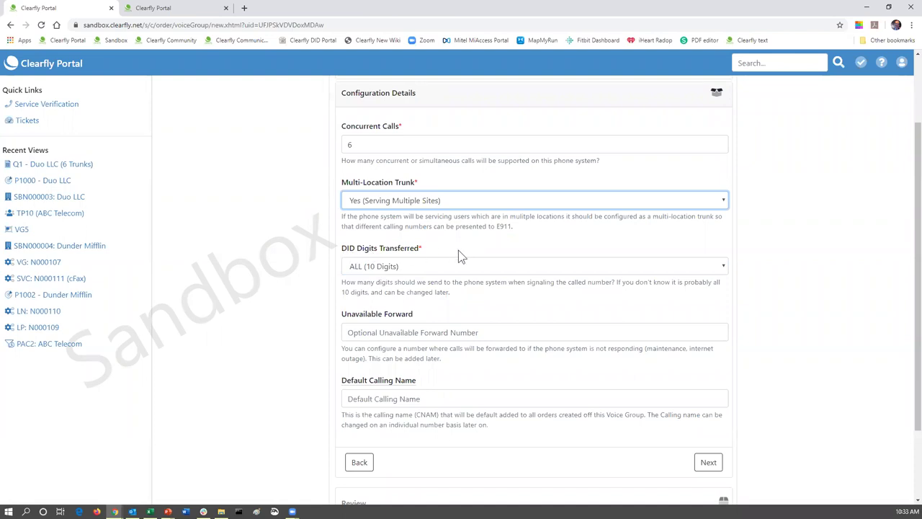
- Set DID Digits Transferred to ALL (10 Digits)
left_click(724, 266)
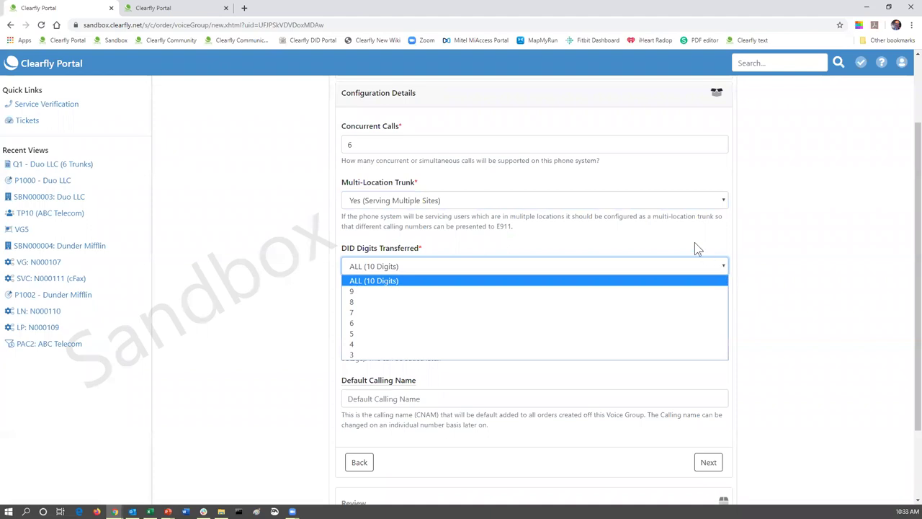
left_click(696, 249)
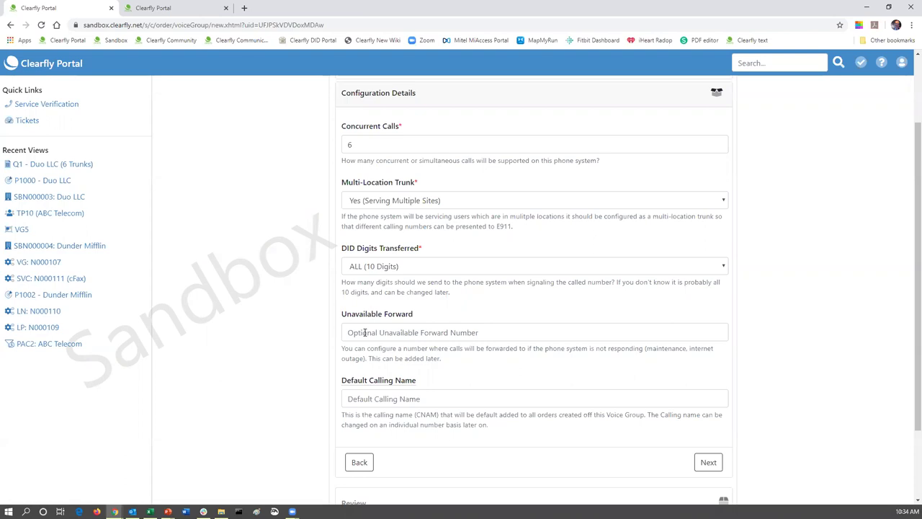
- Type the forwarding phone number into the Unavailable Forward field
left_click(365, 333)
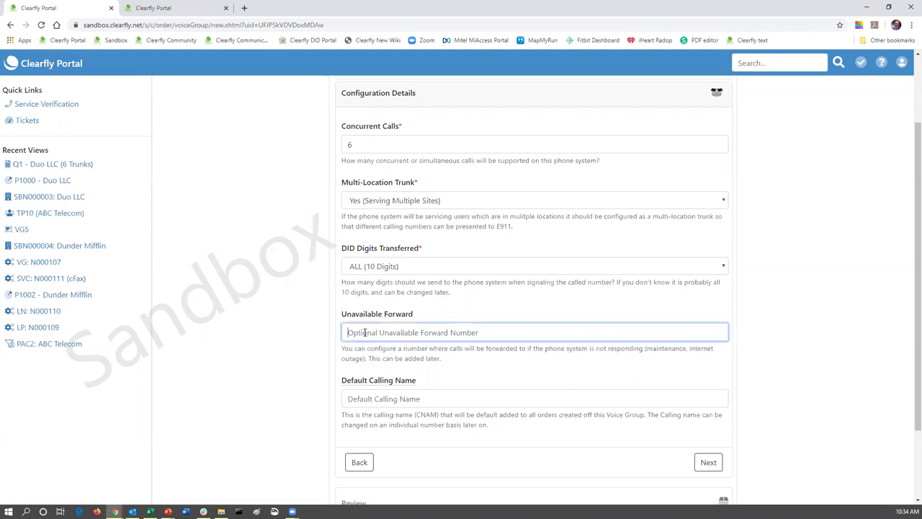
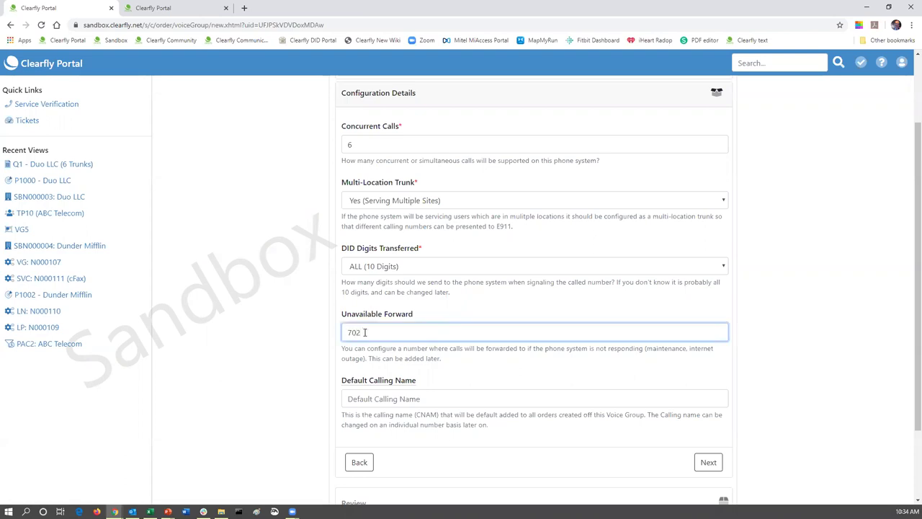
- Set the default calling name to Duo LLC, trimming the excess characters, and proceed to Review
left_click(437, 399)
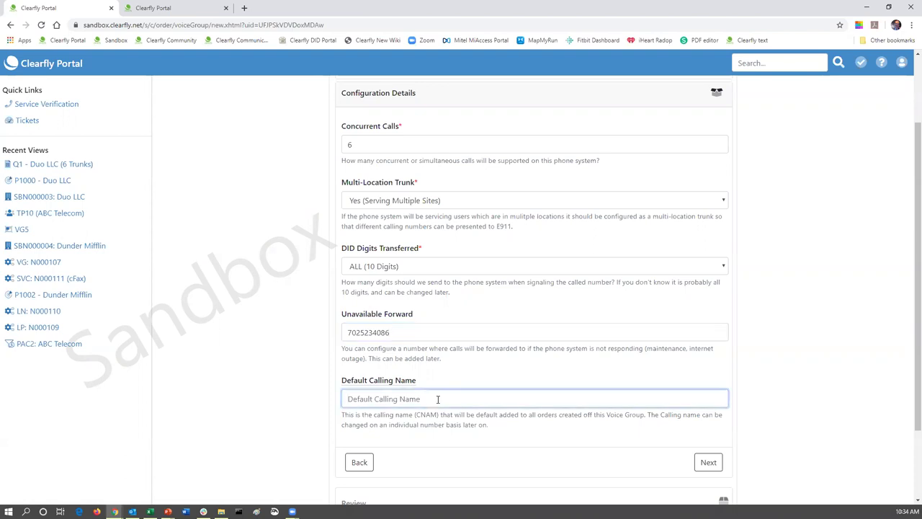
type("Duo LLC")
type("j;lj;lj;lj;lj;lj;lj;lj;lj;lj;lj;lj;lj;lj;l")
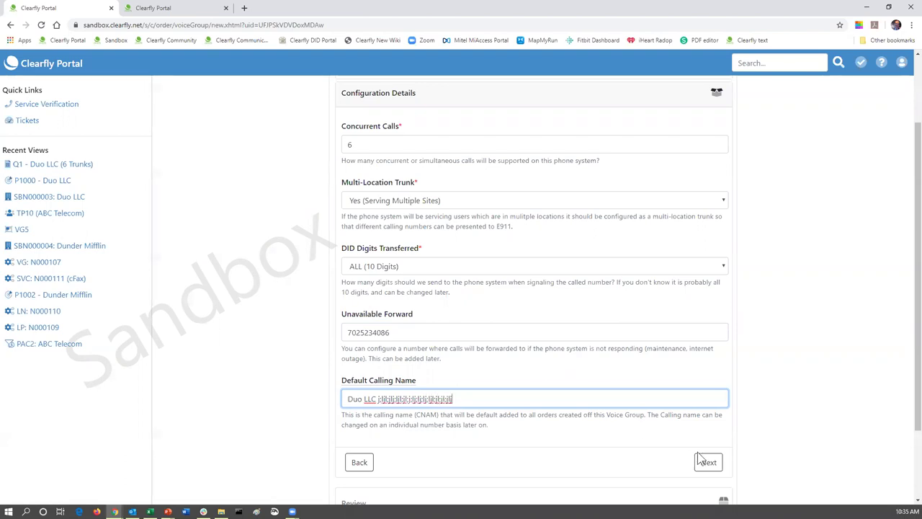
left_click(708, 462)
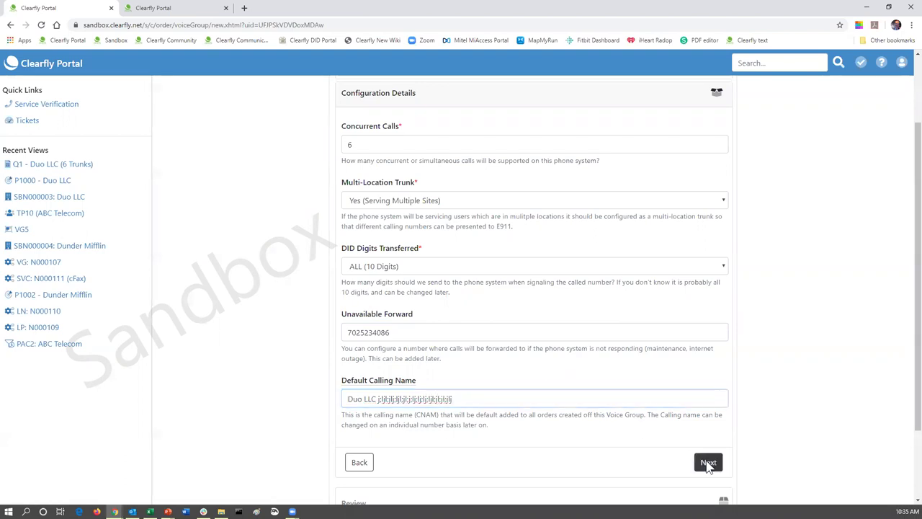
scroll(490, 401, "down", 3)
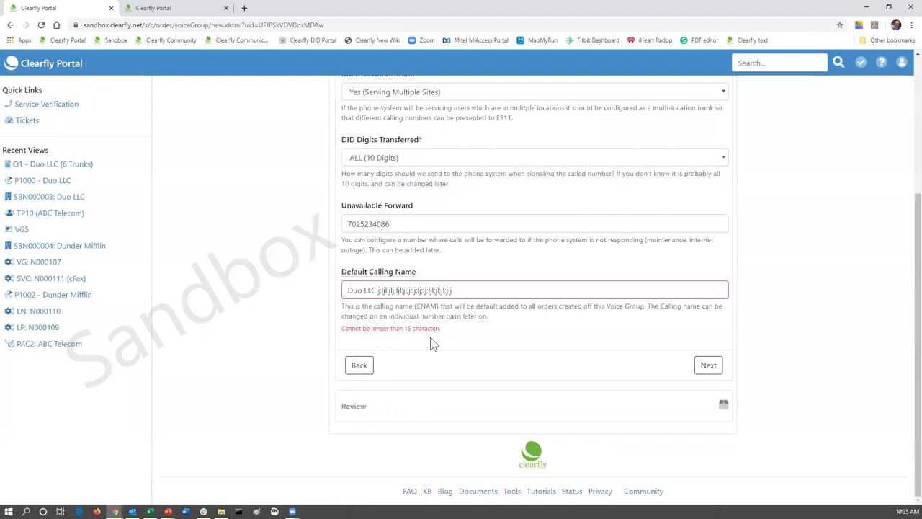
left_click_drag(478, 290, 376, 295)
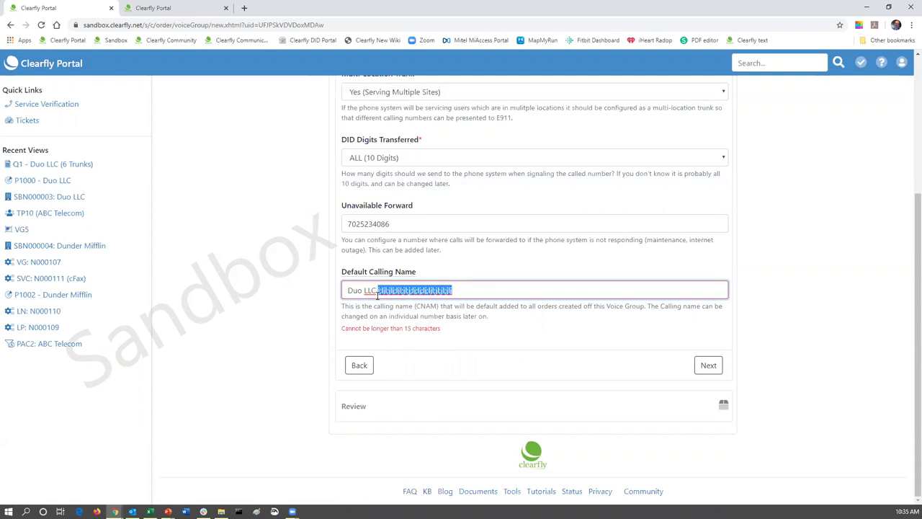
key("BackSpace")
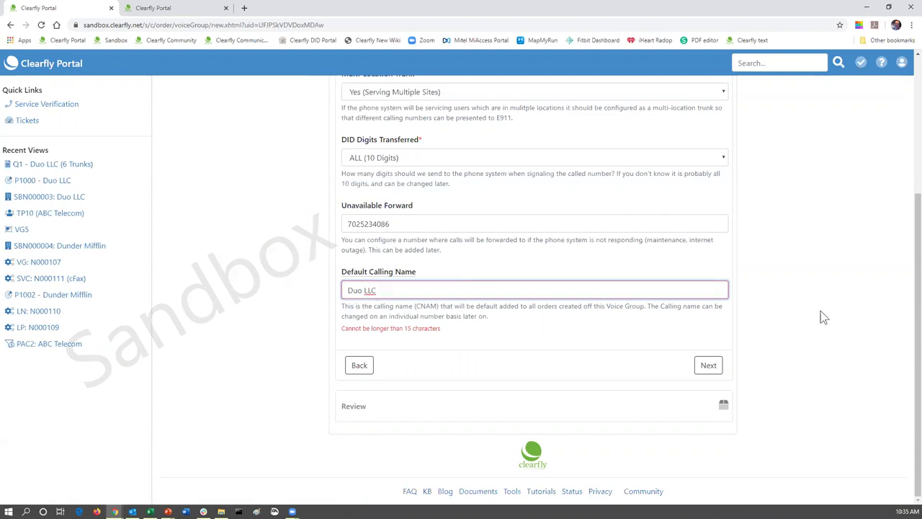
left_click(702, 371)
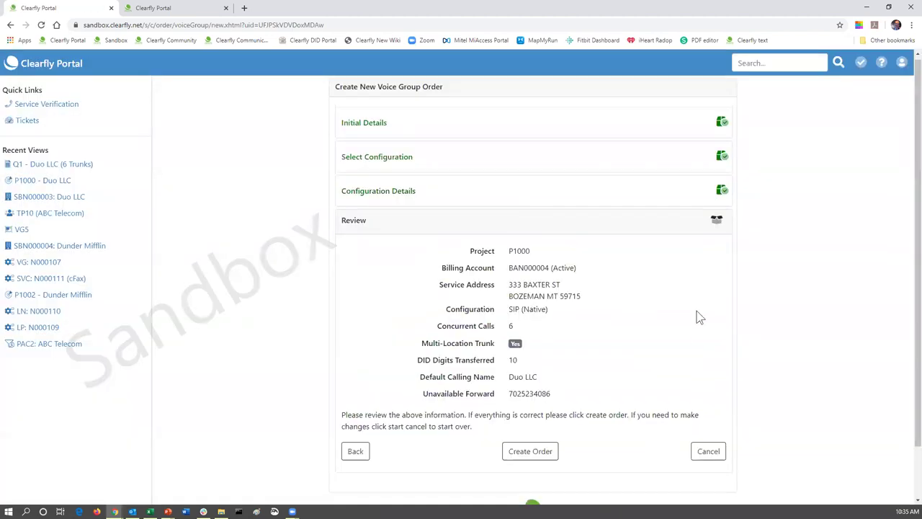
- Recheck the configuration details, then create voice group order N000112 from the review
scroll(696, 315, "down", 1)
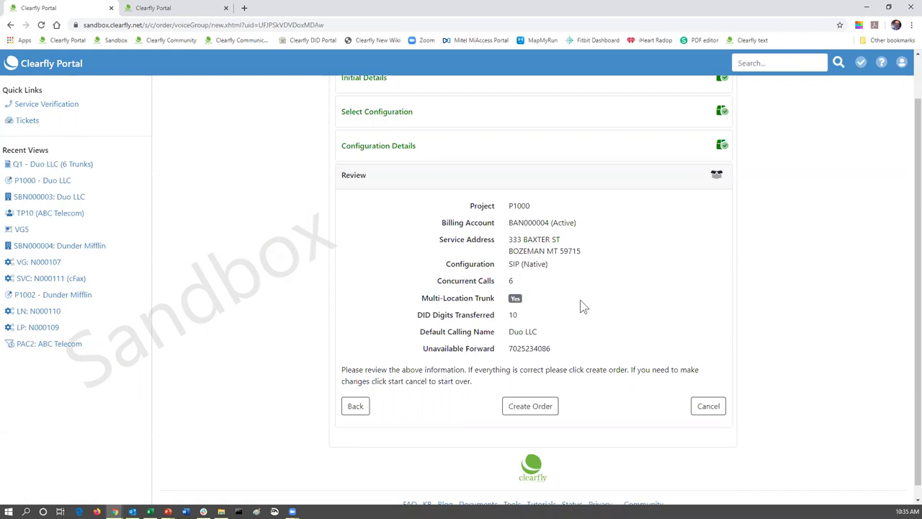
left_click(356, 409)
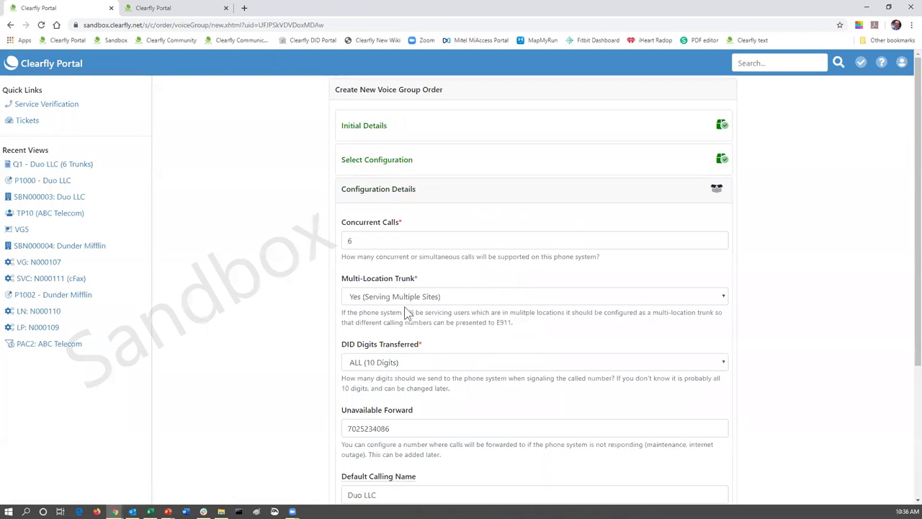
scroll(406, 311, "down", 3)
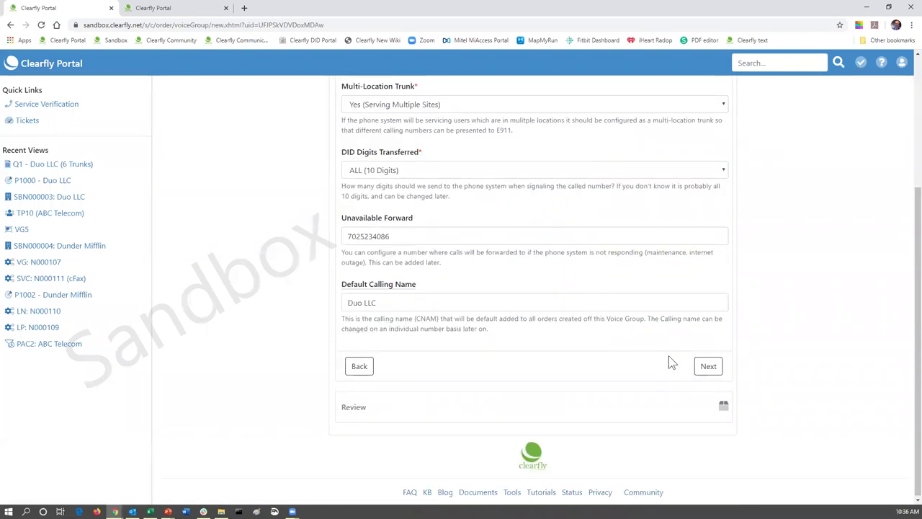
left_click(706, 369)
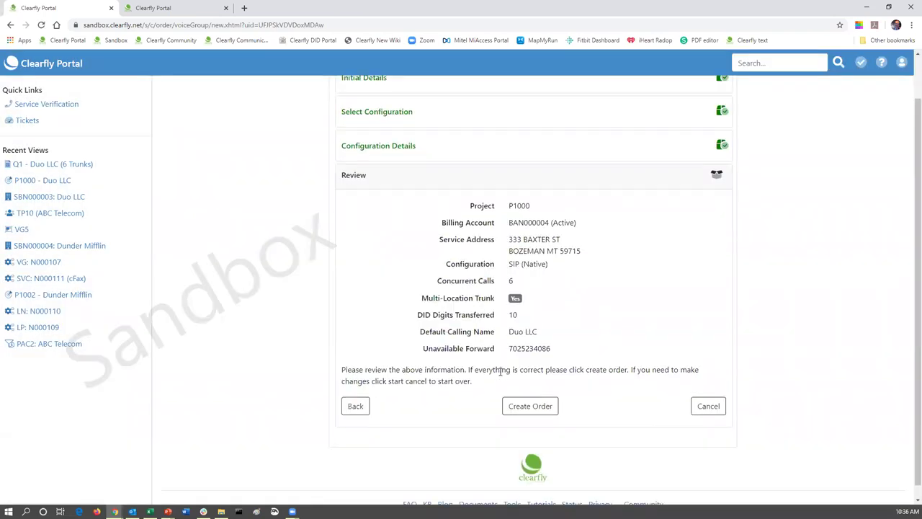
left_click(528, 407)
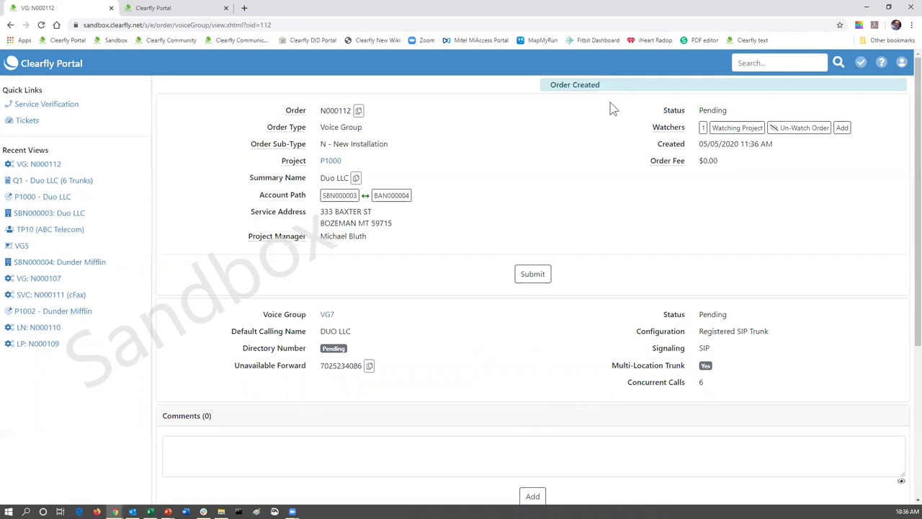
- Use Submit on order N000112's page to get its confirmation prompt
scroll(610, 108, "down", 1)
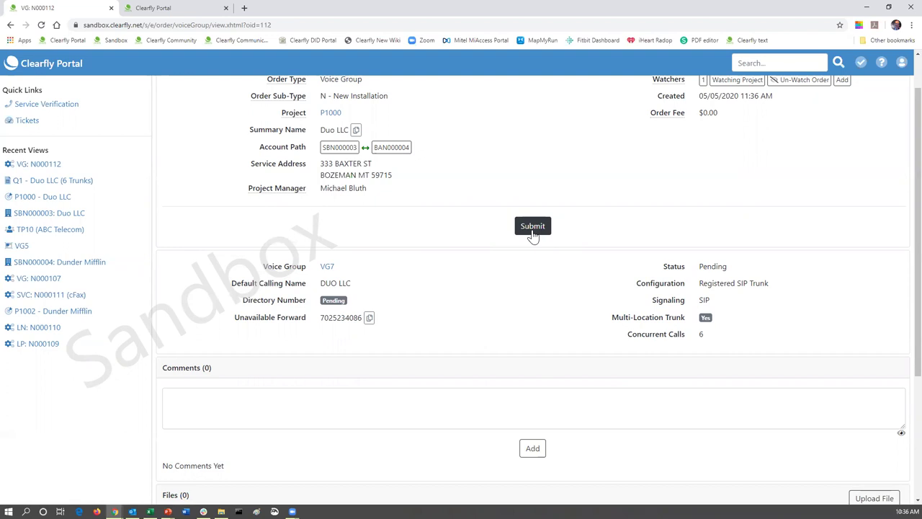
left_click(533, 232)
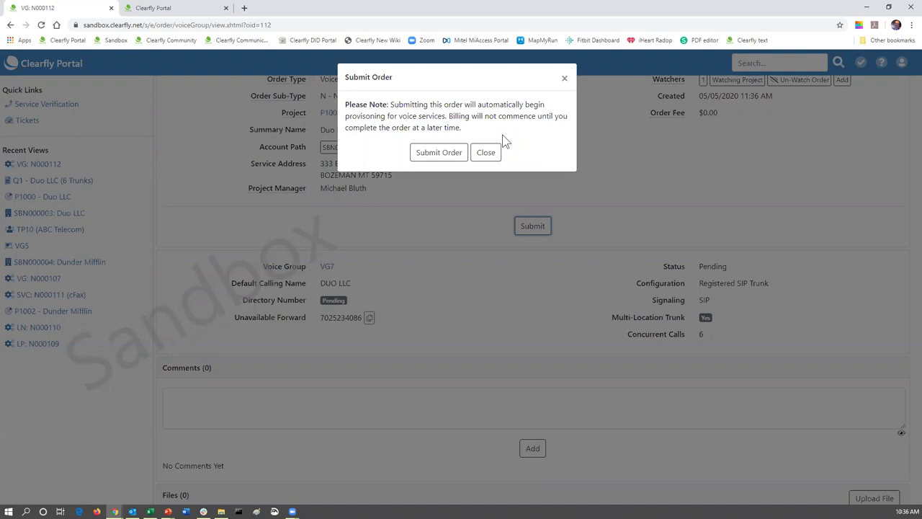
- Confirm Submit Order so N000112 shows Submitted at 05/05/2020 11:36 AM
left_click(425, 159)
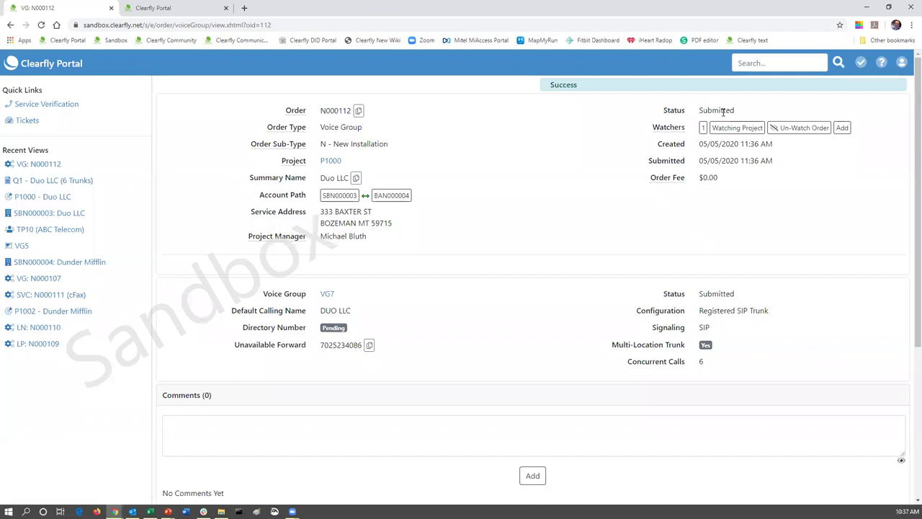
scroll(444, 148, "down", 2)
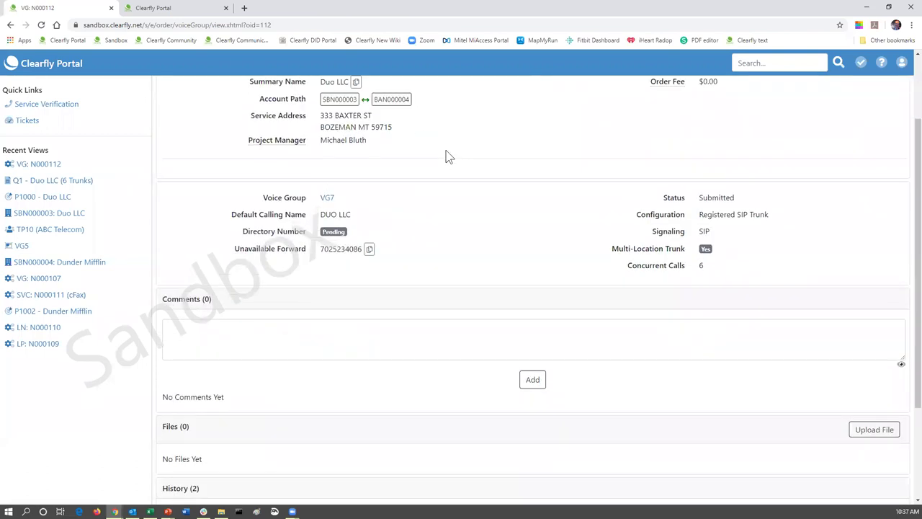
scroll(447, 156, "up", 2)
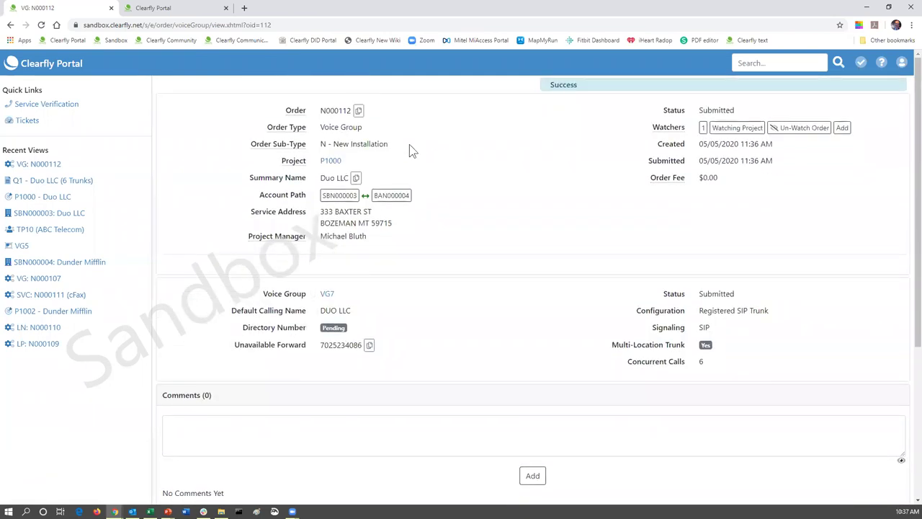
left_click(331, 161)
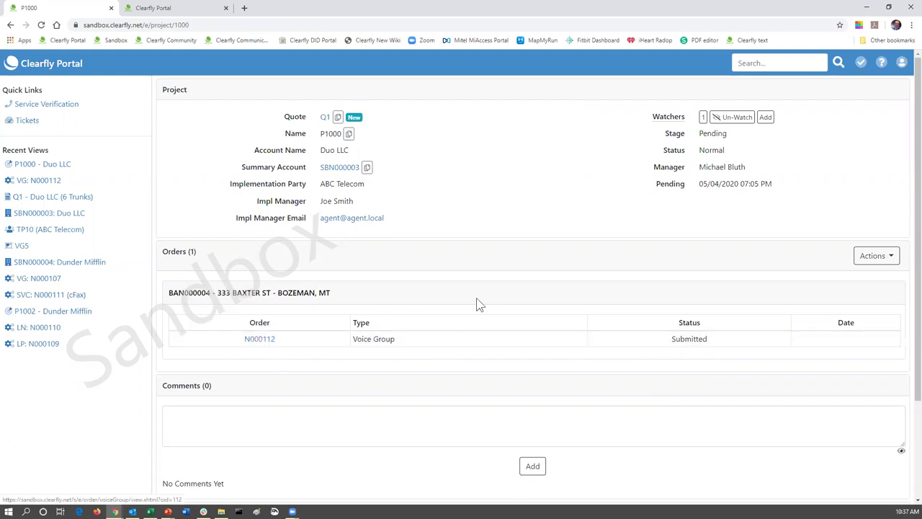
left_click(264, 346)
scroll(444, 308, "down", 1)
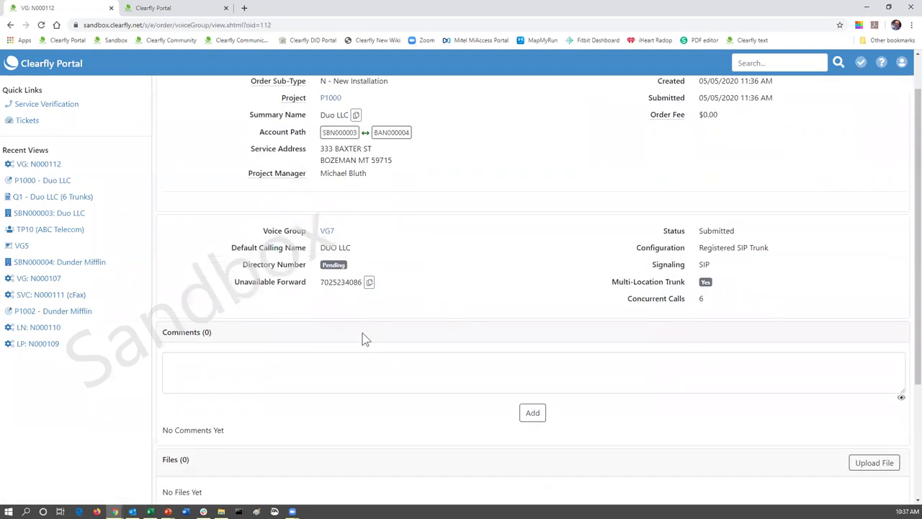
left_click(526, 358)
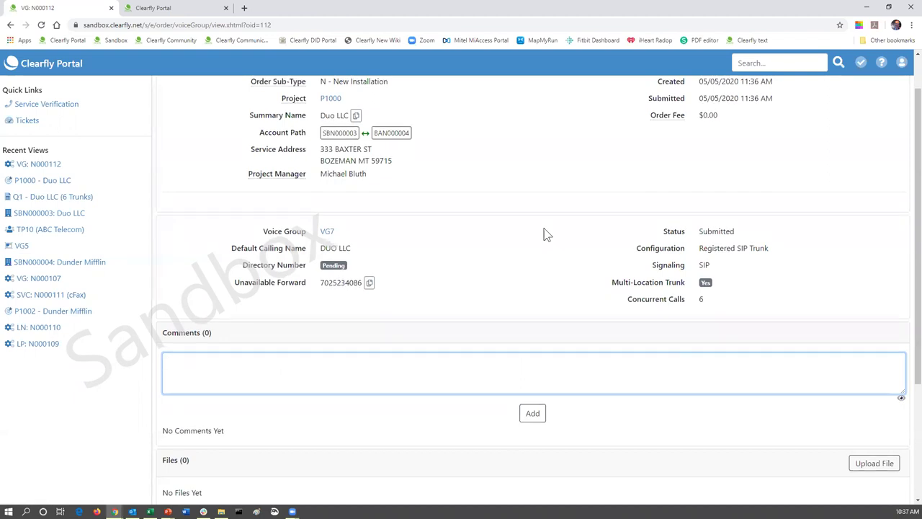
scroll(545, 233, "up", 1)
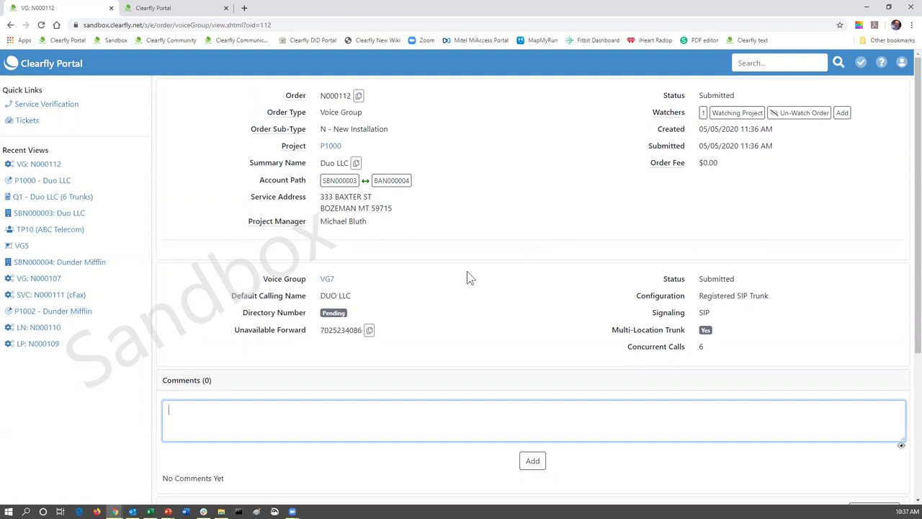
left_click(841, 113)
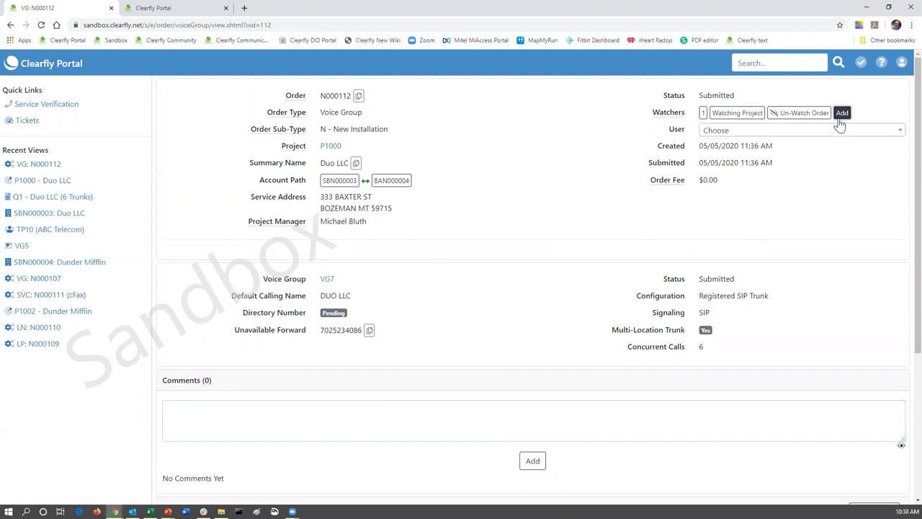
left_click(900, 134)
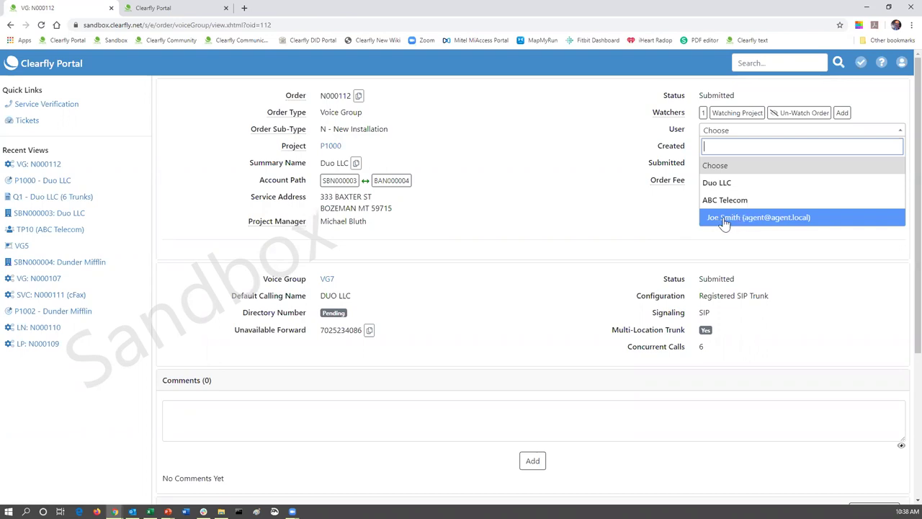
left_click(725, 220)
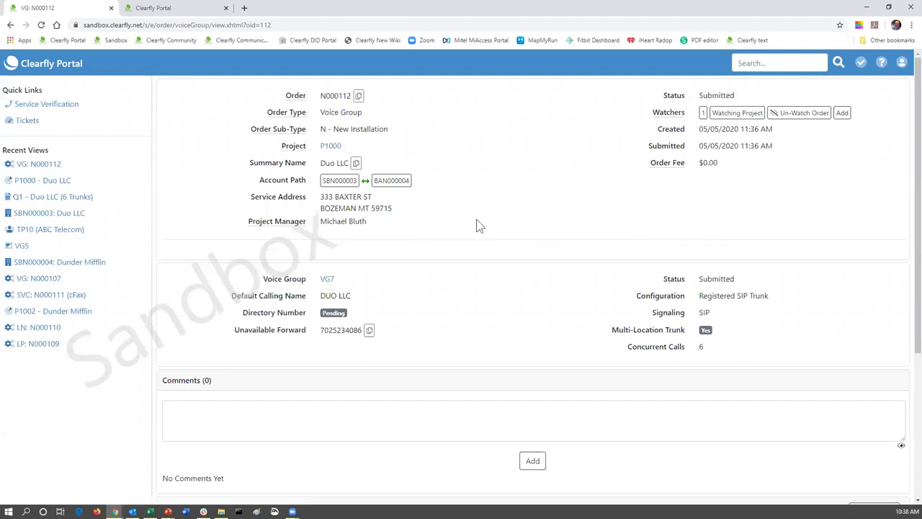
scroll(476, 220, "down", 3)
- Open project P1000 from Recent Views to see its submitted voice group order N000112
scroll(447, 212, "up", 1)
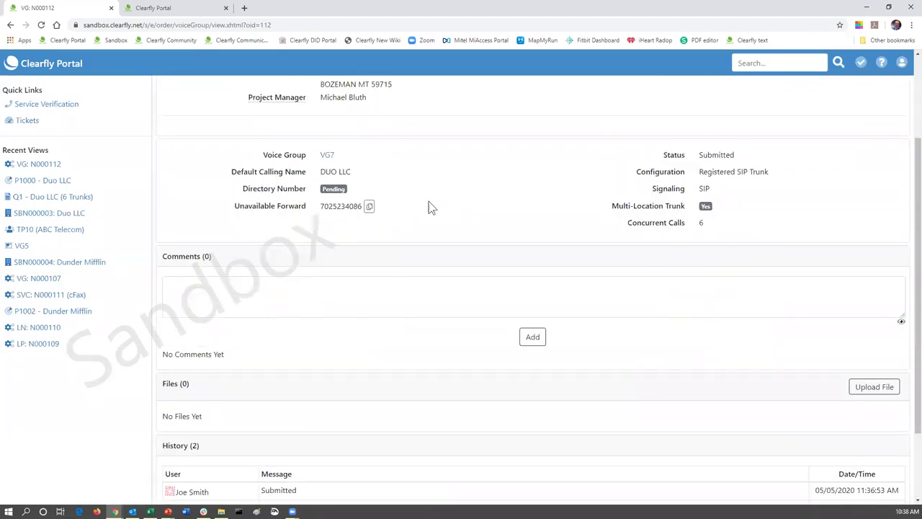
scroll(396, 243, "down", 2)
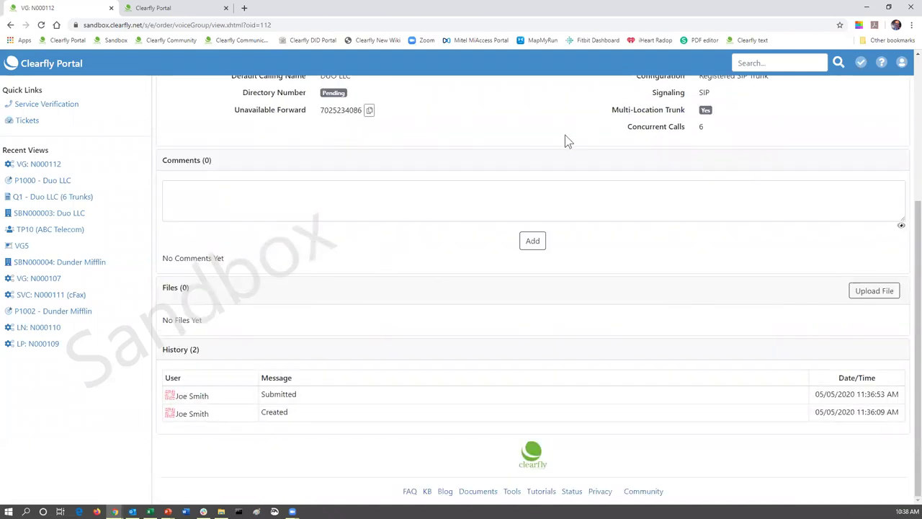
scroll(503, 170, "up", 3)
left_click(331, 147)
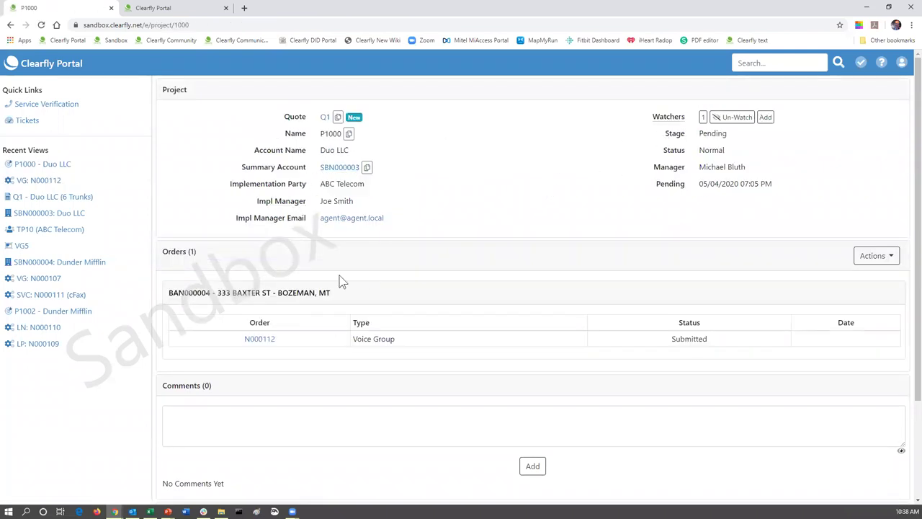
- Check the quote's products in the other tab, then start a new port order from P1000's Actions menu
left_click(892, 263)
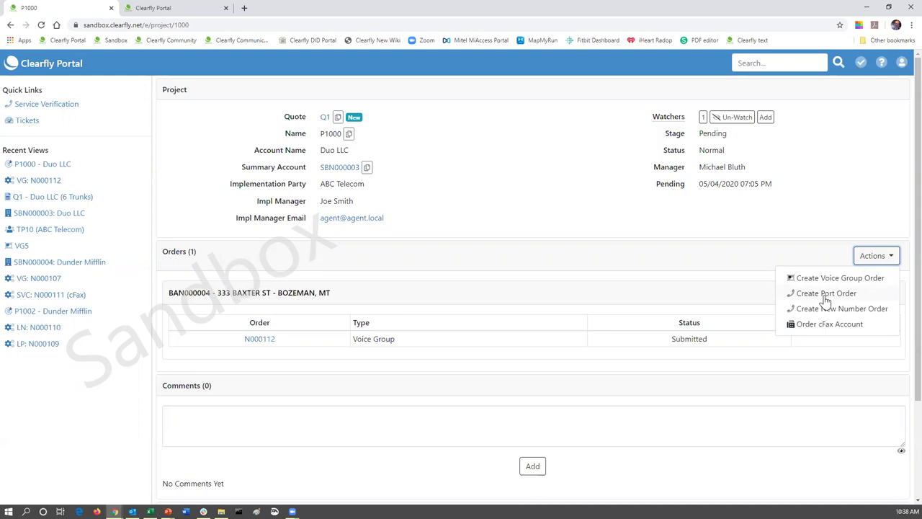
left_click(190, 14)
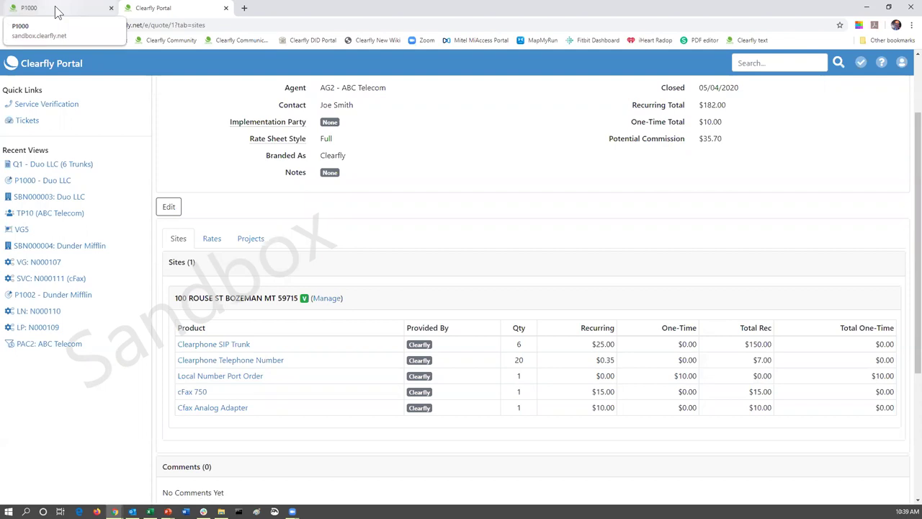
left_click(57, 12)
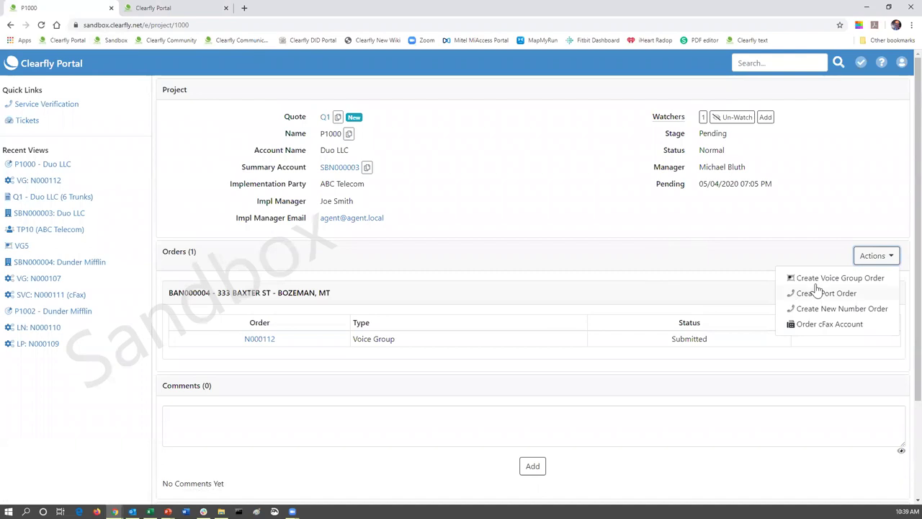
left_click(834, 299)
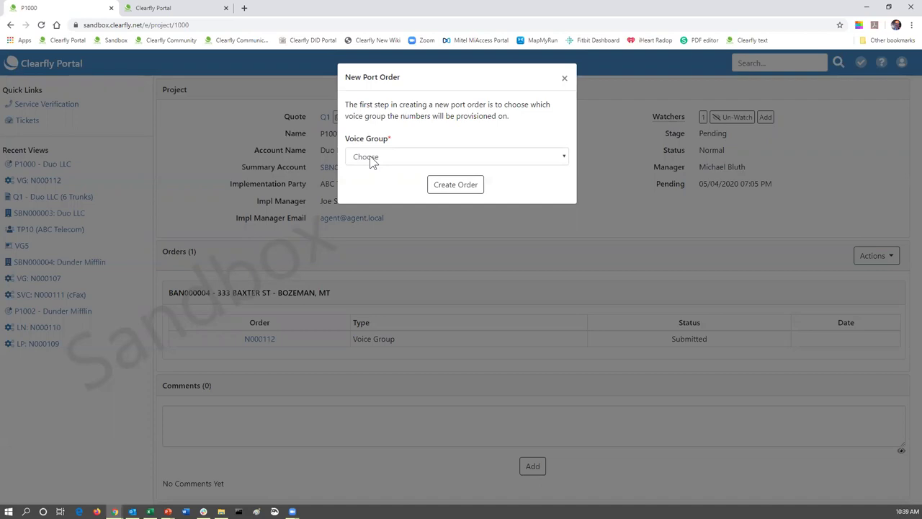
left_click(373, 160)
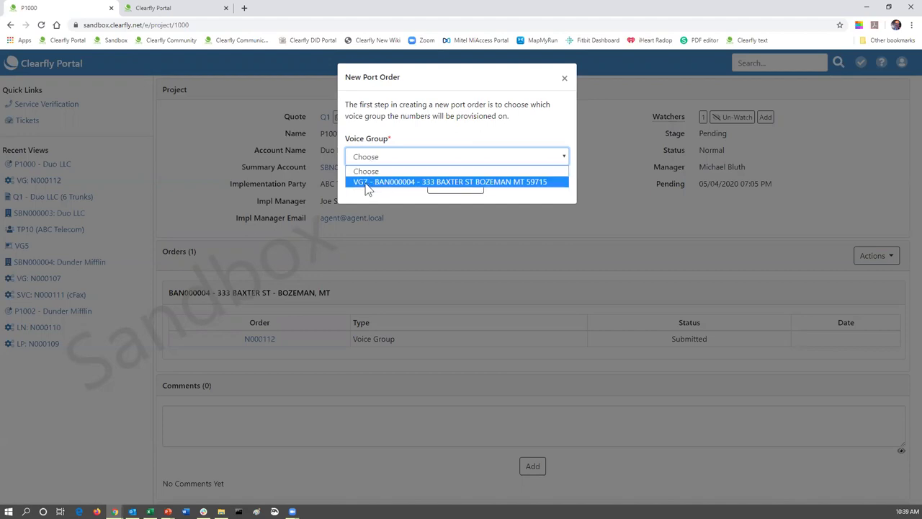
left_click(368, 183)
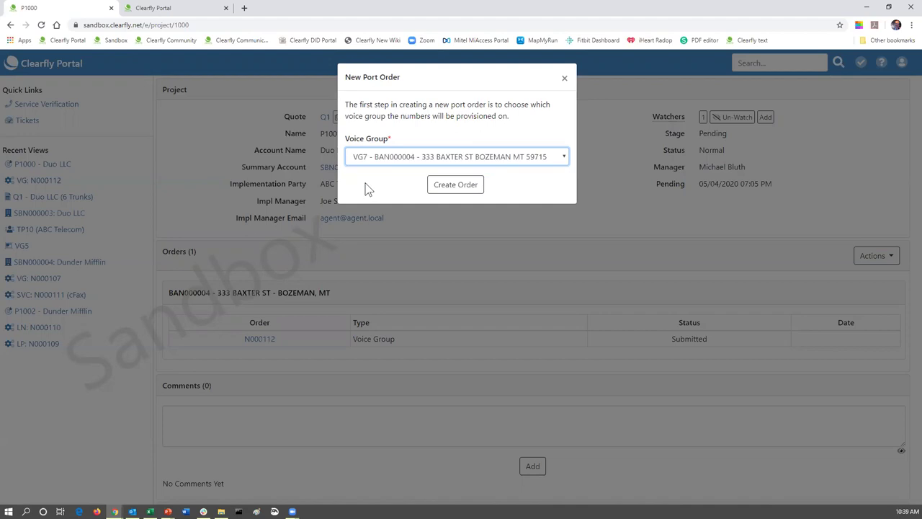
left_click(441, 189)
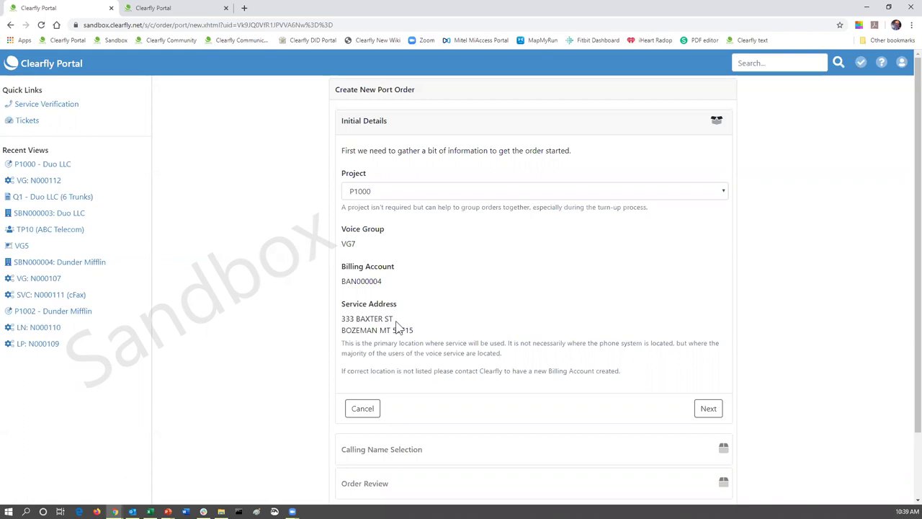
- Accept the initial details, keep DUO LLC as calling name, and create port order N000114
scroll(453, 295, "down", 1)
scroll(453, 294, "down", 2)
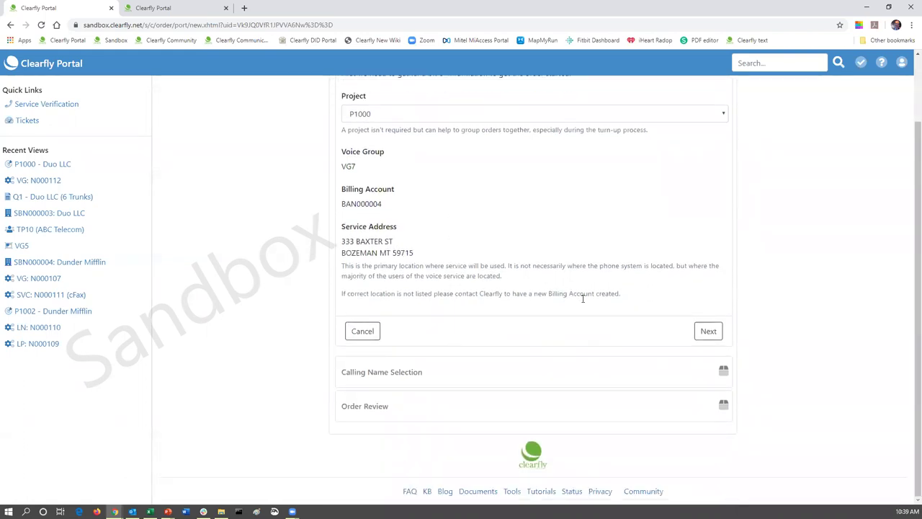
left_click(709, 332)
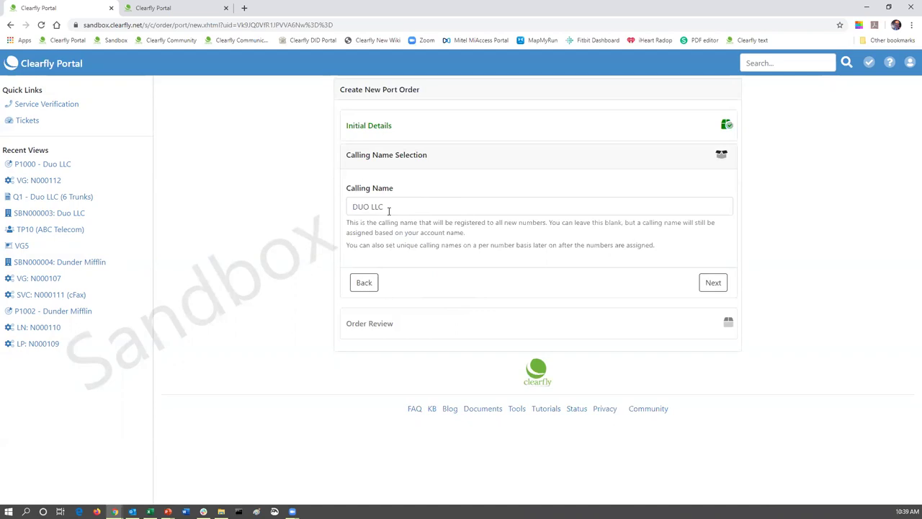
left_click(713, 285)
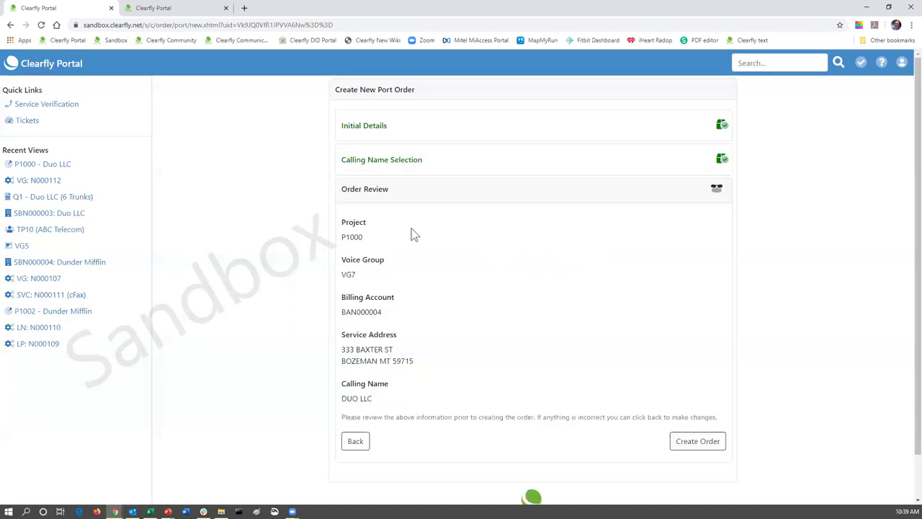
scroll(414, 208, "down", 1)
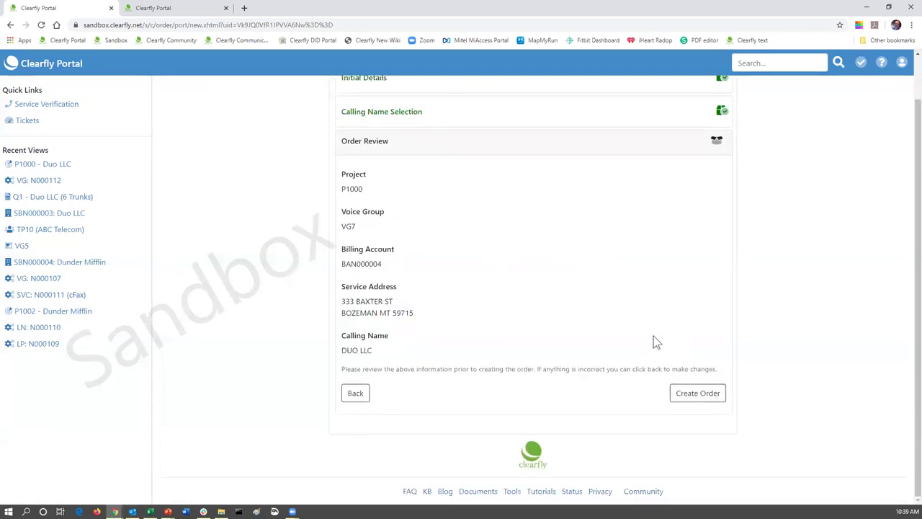
left_click(703, 397)
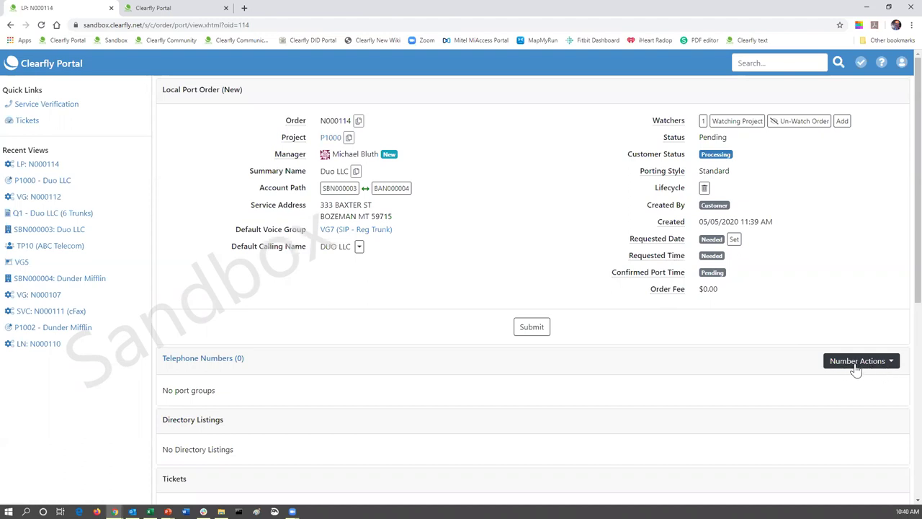
- Open Bulk Number Add from Number Actions on order N000114
left_click(892, 366)
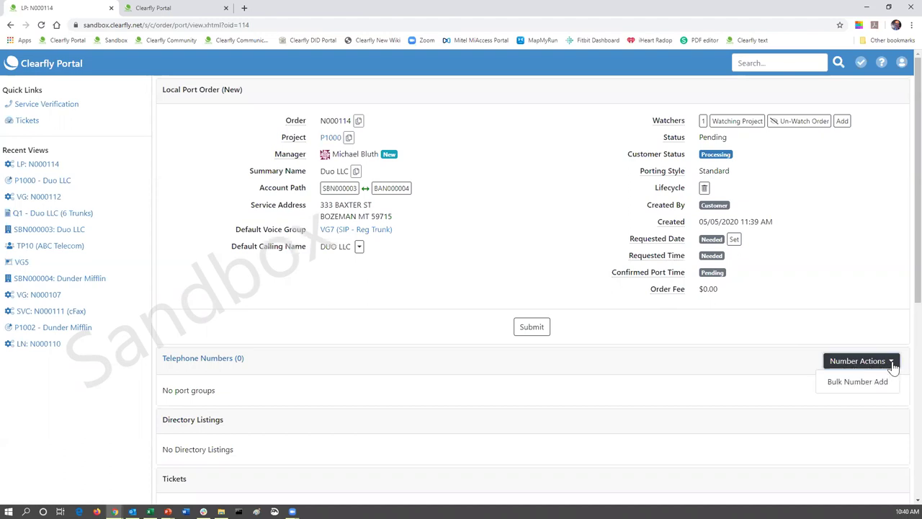
left_click(854, 384)
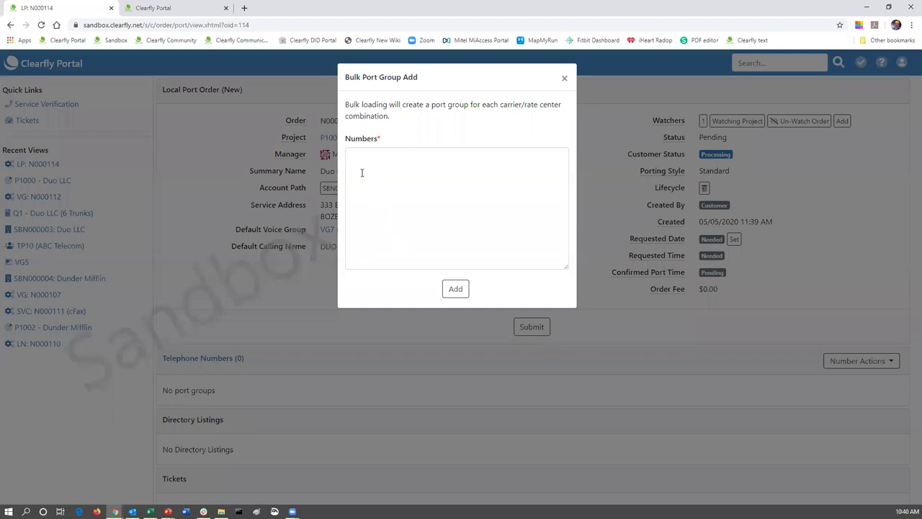
- Enter a number to port in the Numbers box and submit it, which is refused as overlapping
left_click(355, 158)
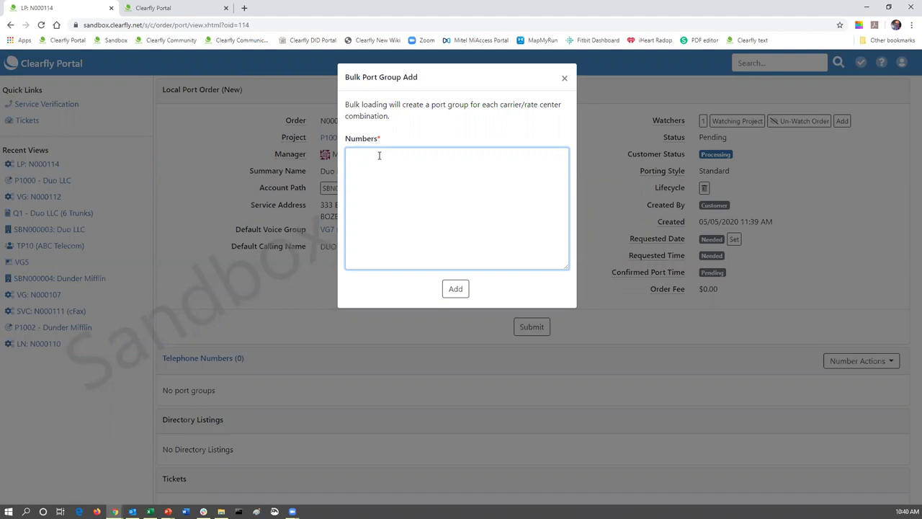
key("Return")
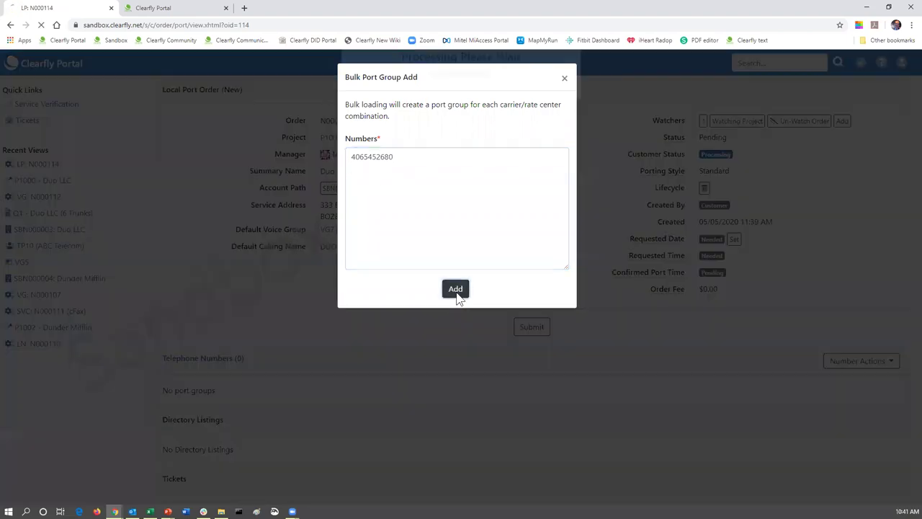
left_click(457, 289)
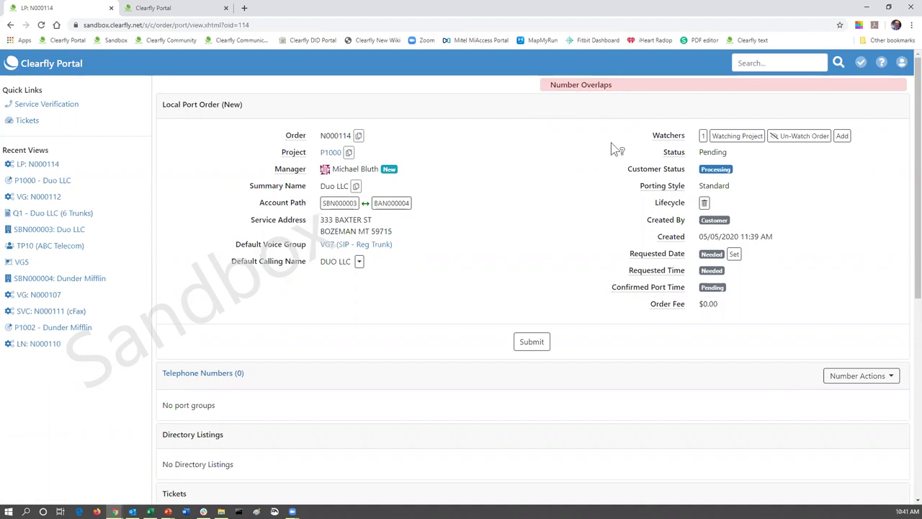
- Bulk-add a Billings, MT number to order N000114, creating port group PG4 on VG7
left_click(892, 377)
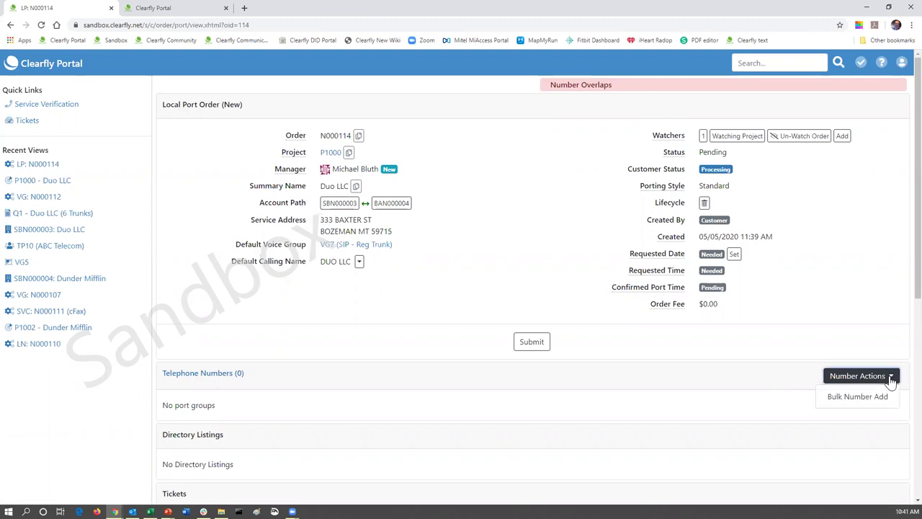
left_click(867, 399)
left_click(363, 158)
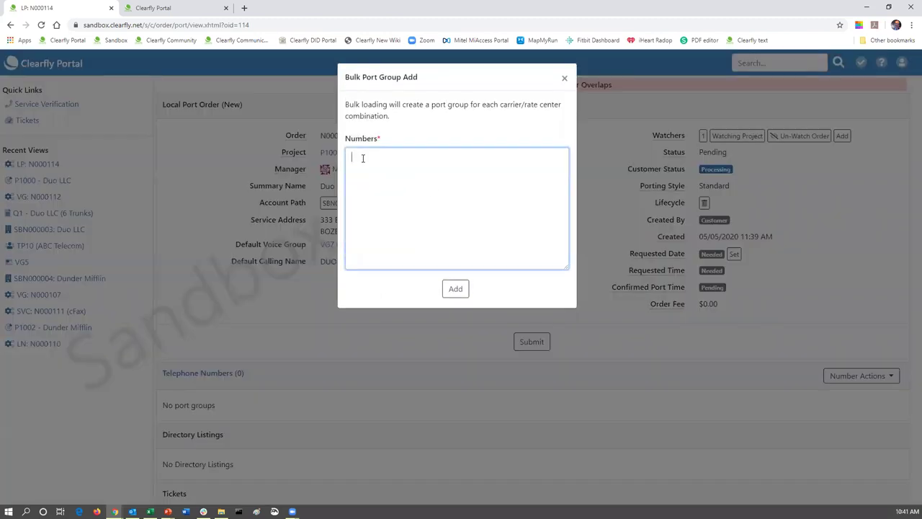
left_click(455, 289)
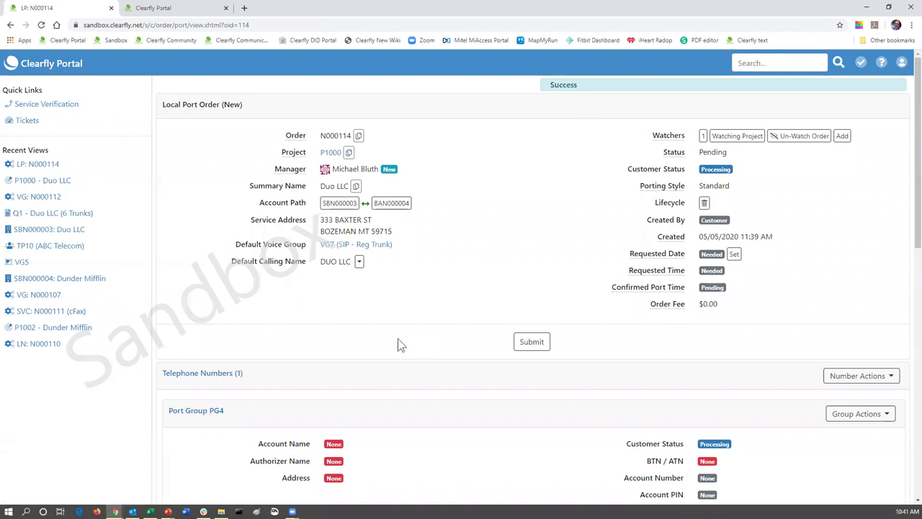
scroll(426, 301, "down", 2)
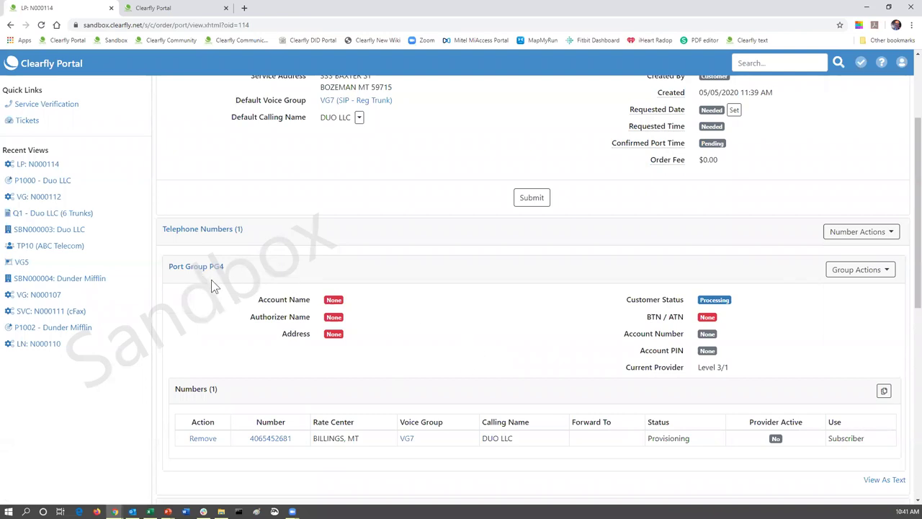
scroll(216, 340, "down", 2)
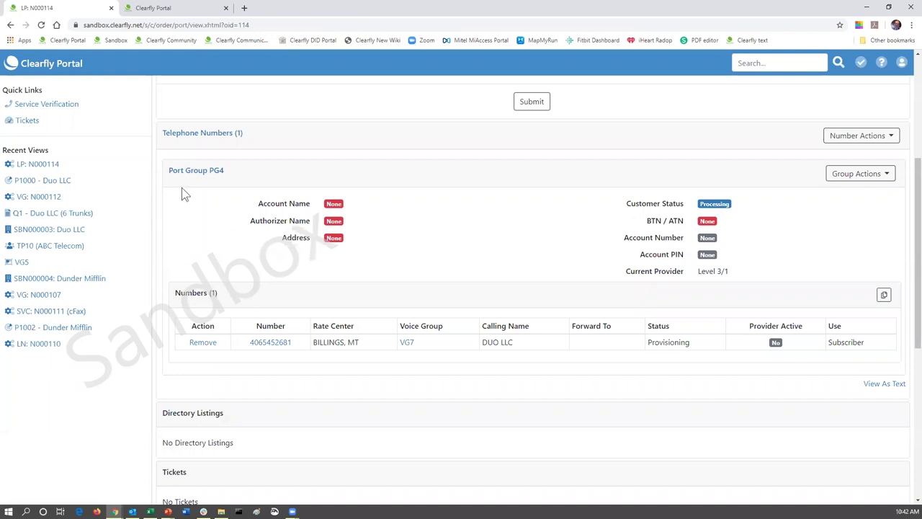
- Open port group PG4 for editing and set the end user organization name to Duo LLC
left_click(887, 176)
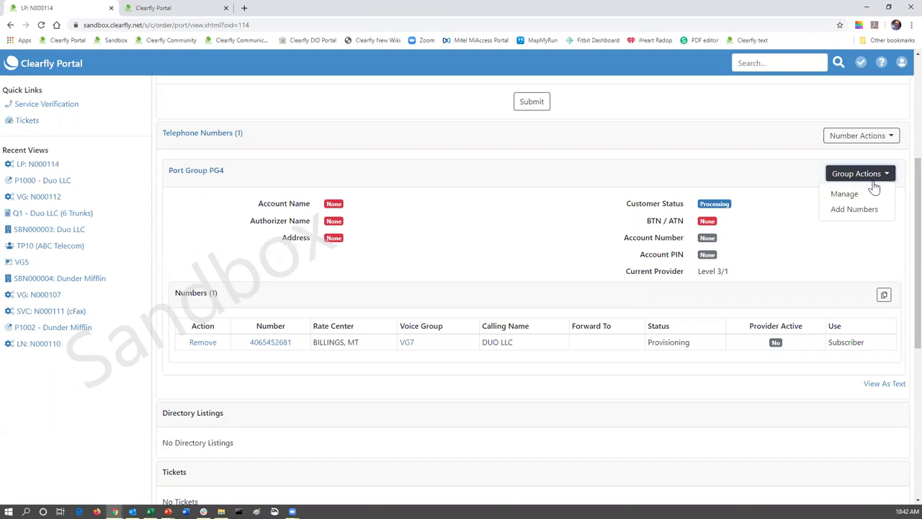
left_click(854, 196)
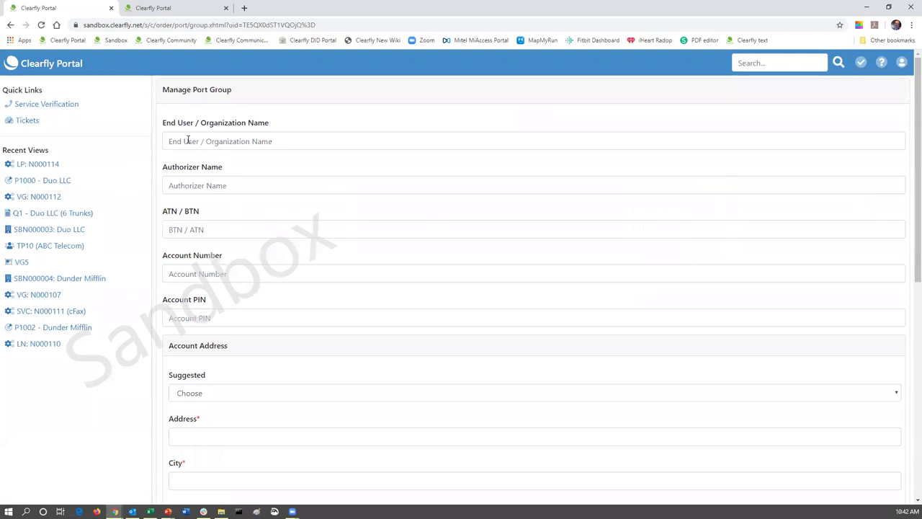
left_click(221, 140)
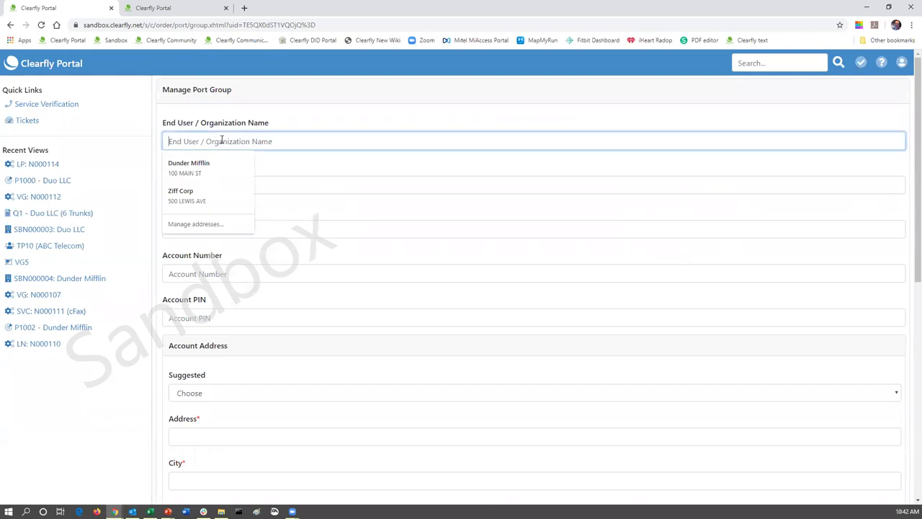
type("d")
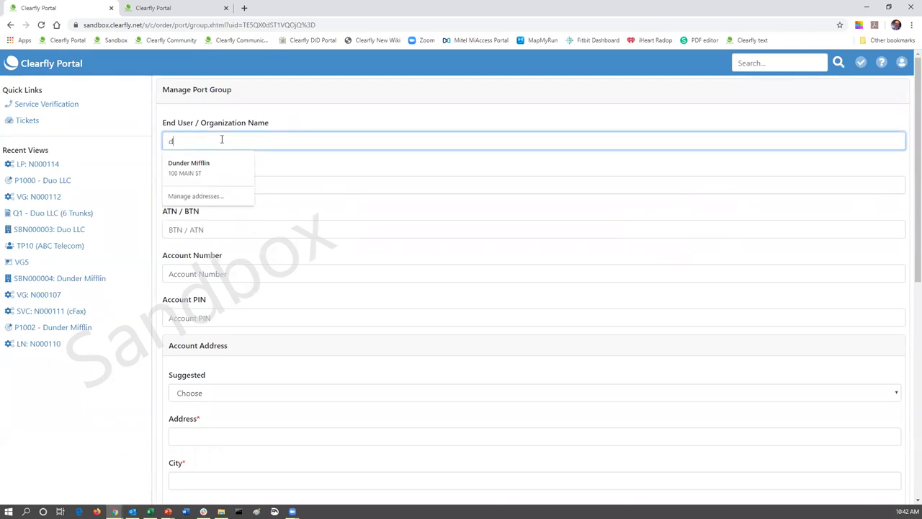
key("BackSpace")
type("Duo LLC")
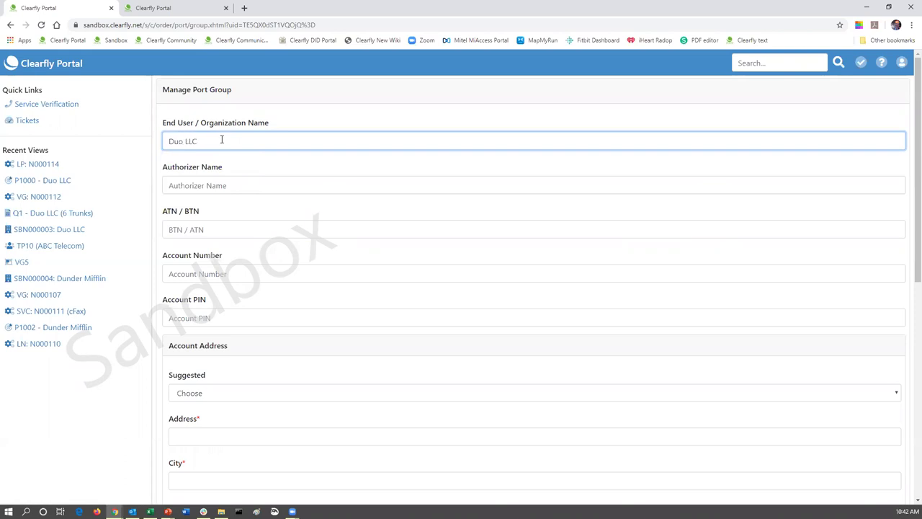
- Enter the authorizer's full name and the ported number as ATN / BTN
left_click(232, 186)
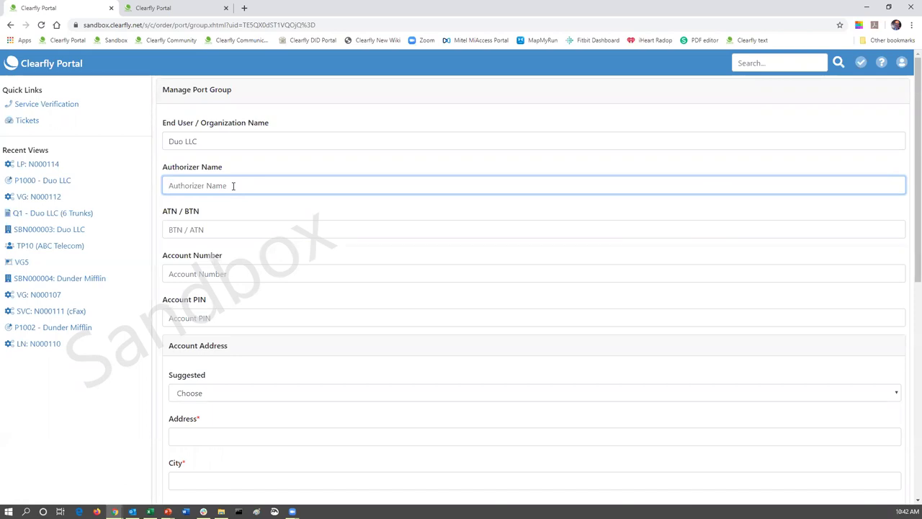
left_click(223, 227)
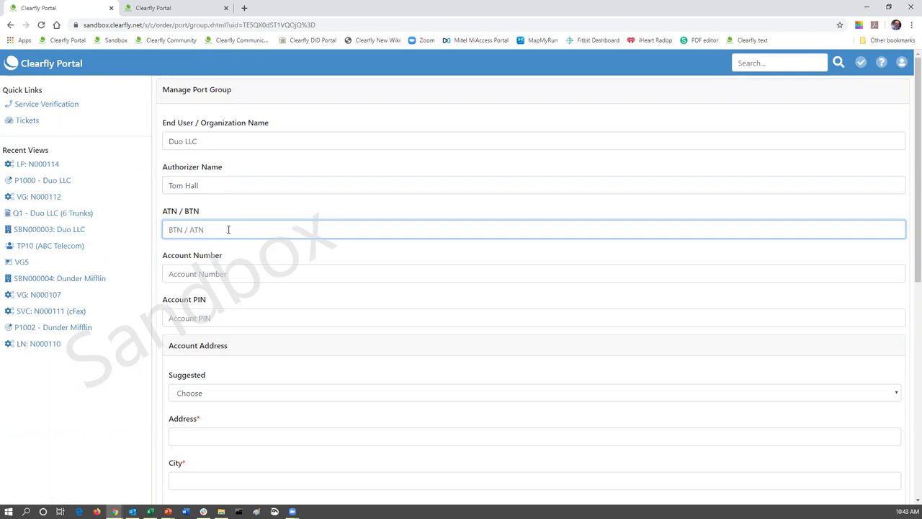
scroll(262, 331, "down", 1)
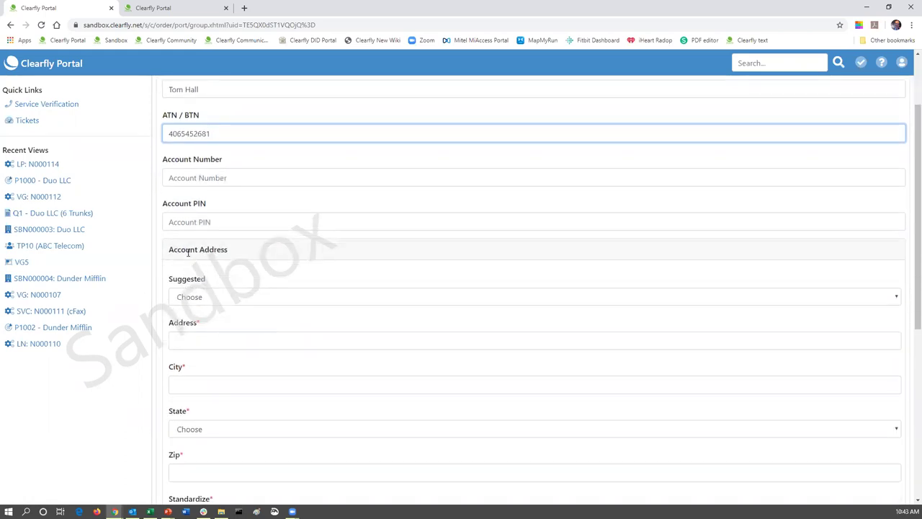
left_click(892, 297)
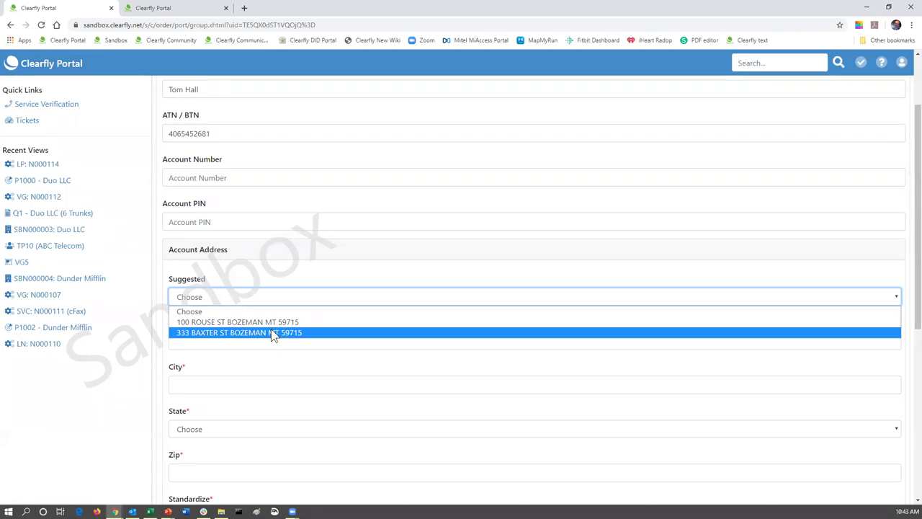
left_click(274, 333)
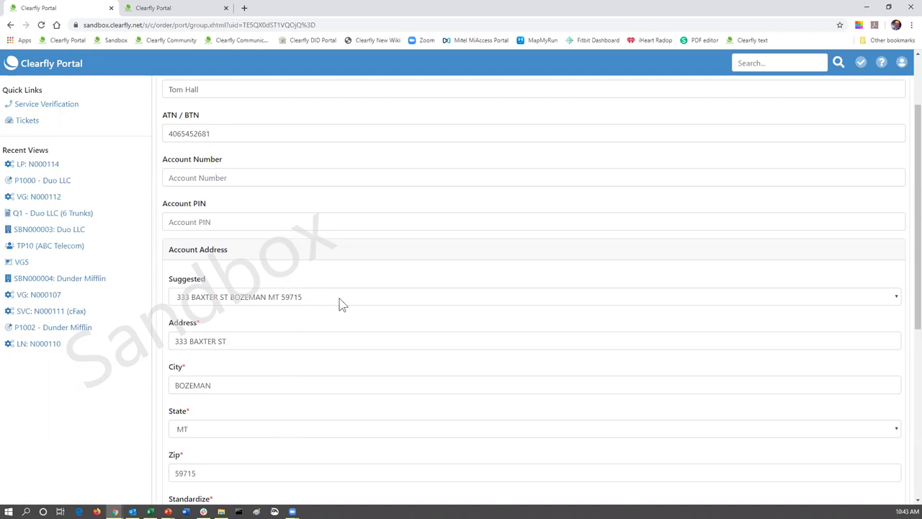
scroll(342, 304, "down", 2)
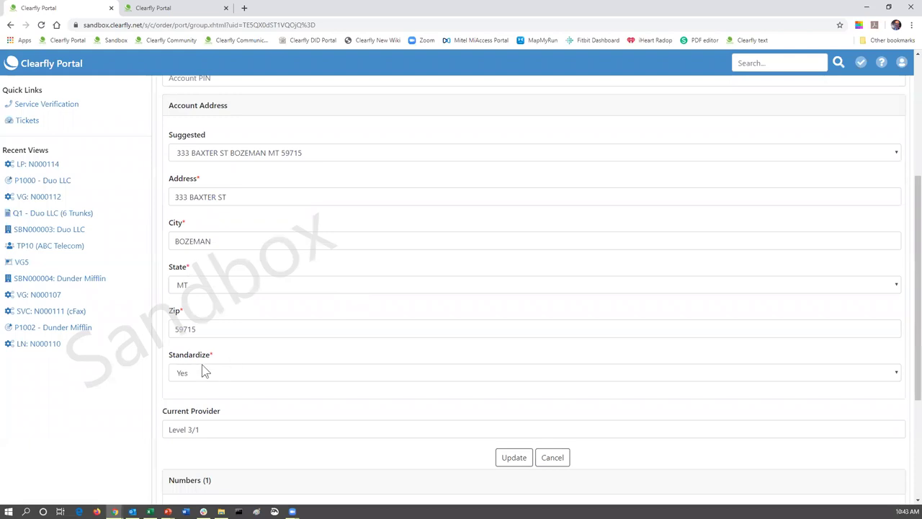
scroll(273, 408, "down", 2)
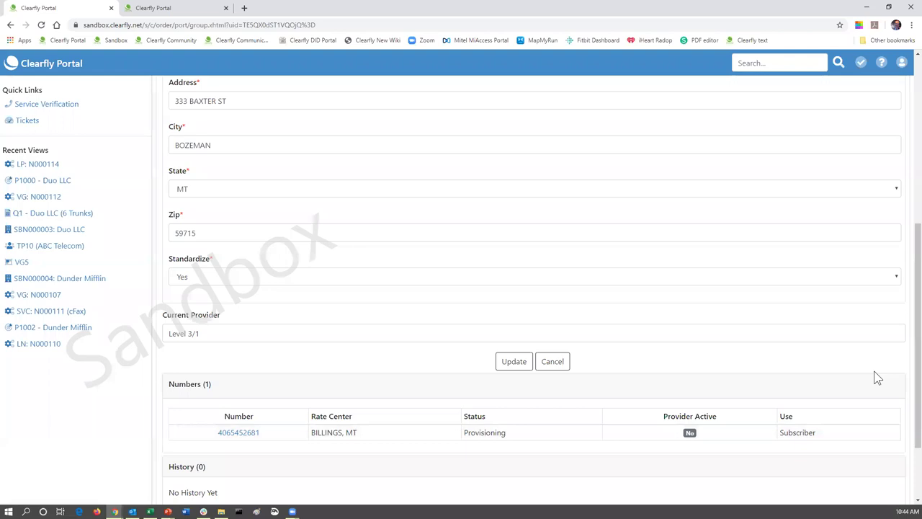
scroll(876, 375, "down", 1)
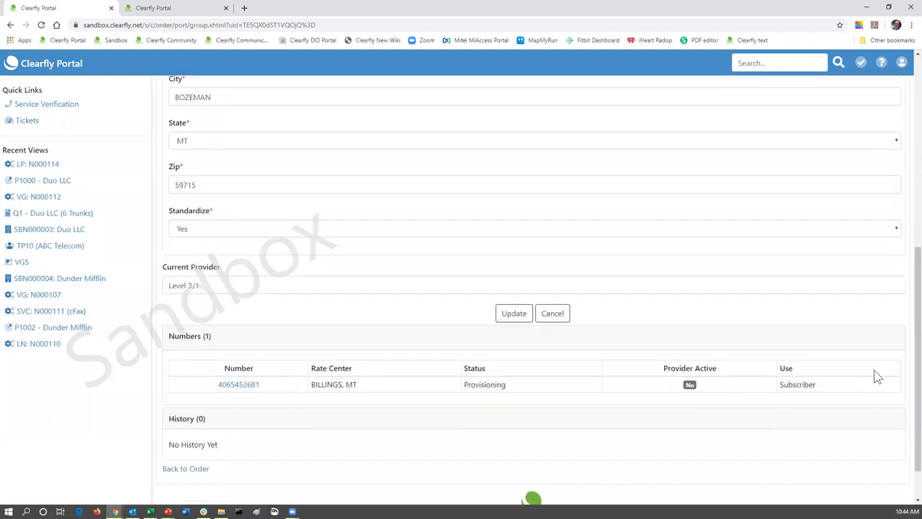
- Update port group PG4 and review its saved Duo LLC, Bozeman address and Level 3/1 details
left_click(513, 316)
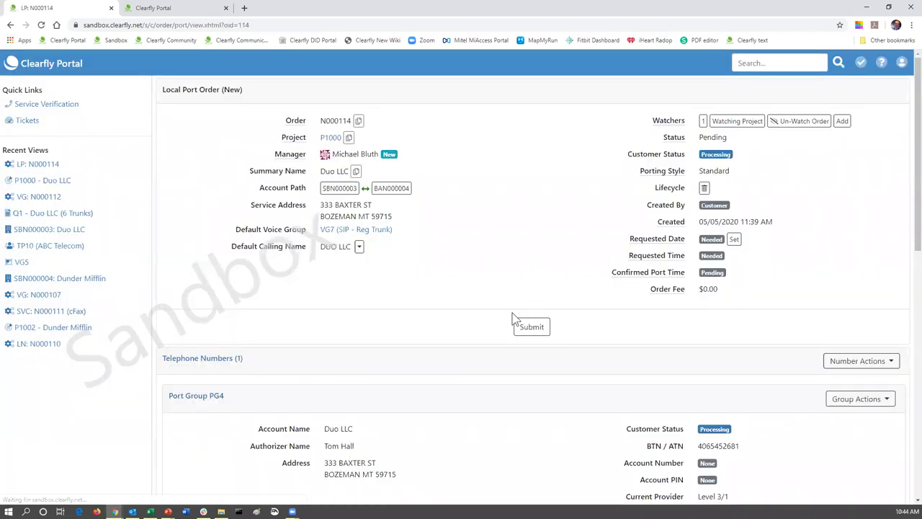
scroll(400, 412, "down", 2)
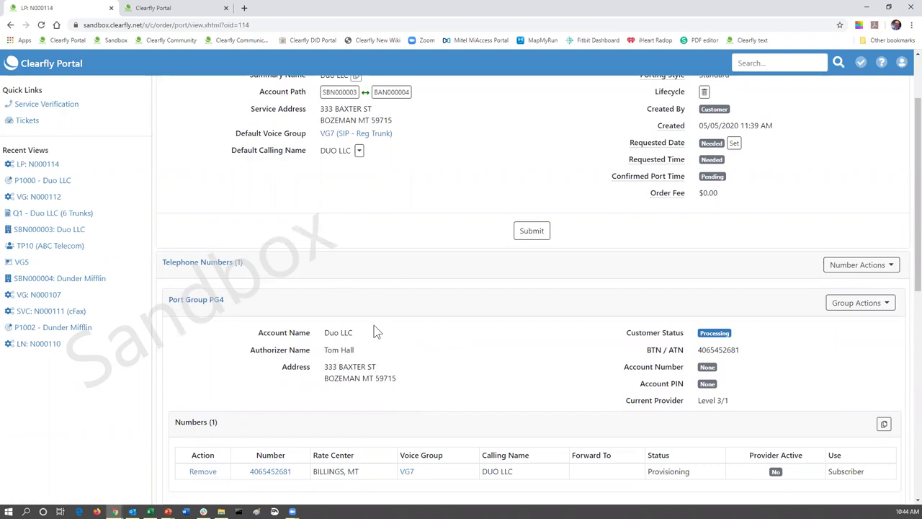
scroll(372, 328, "up", 2)
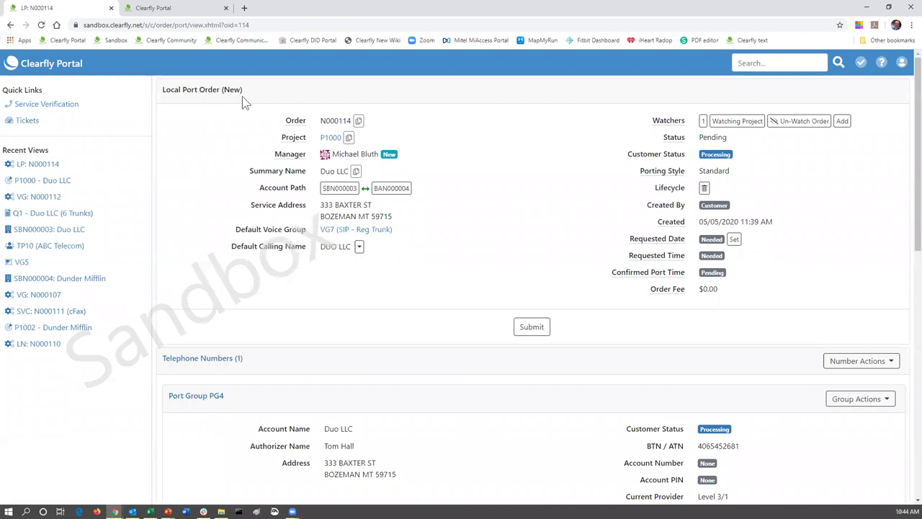
scroll(369, 456, "down", 1)
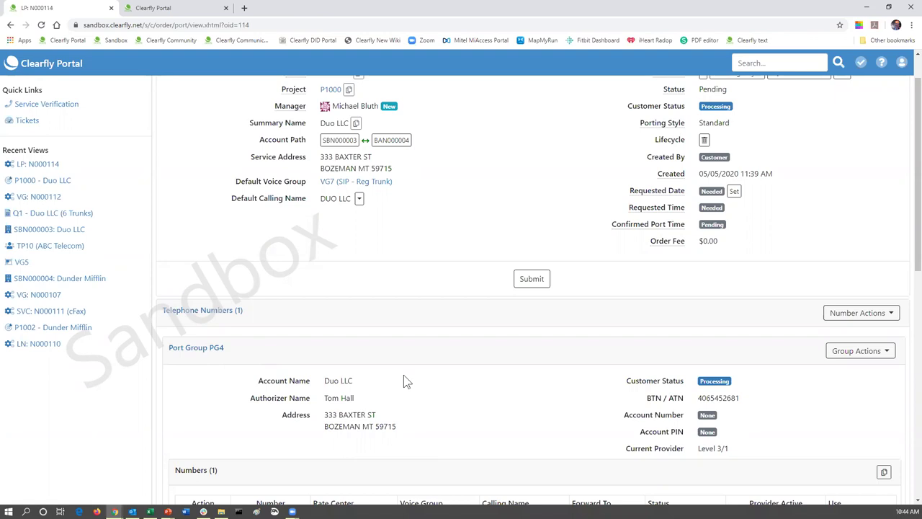
scroll(405, 379, "down", 1)
scroll(504, 353, "down", 1)
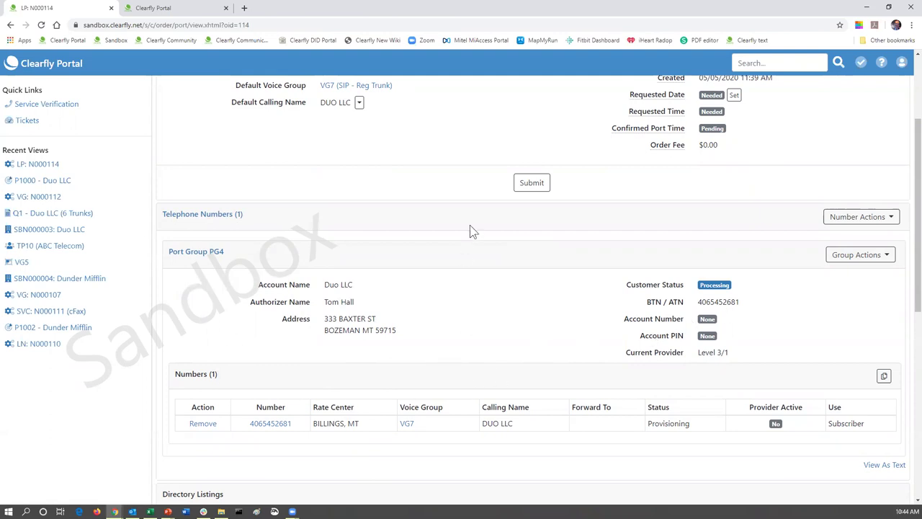
- Start submitting order N000114 with a requested port date of May 25, 2020 at 9:00 AM
left_click(533, 183)
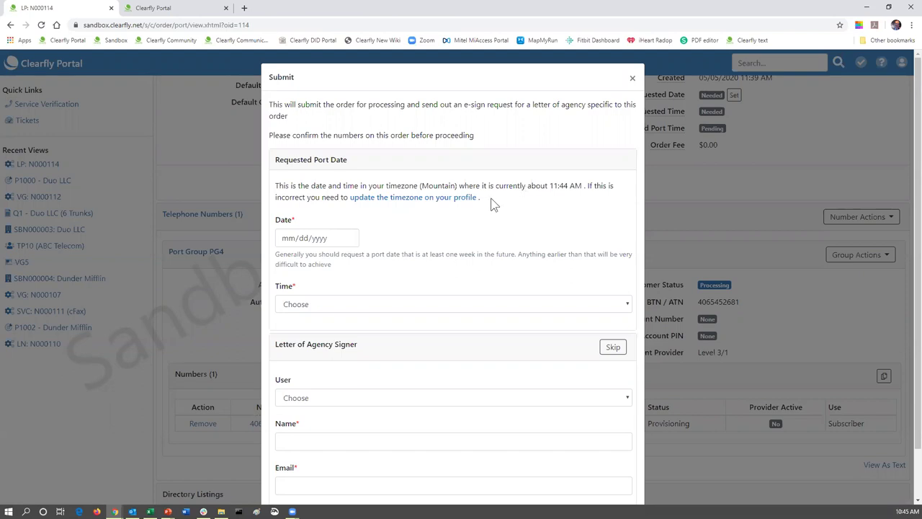
left_click(349, 238)
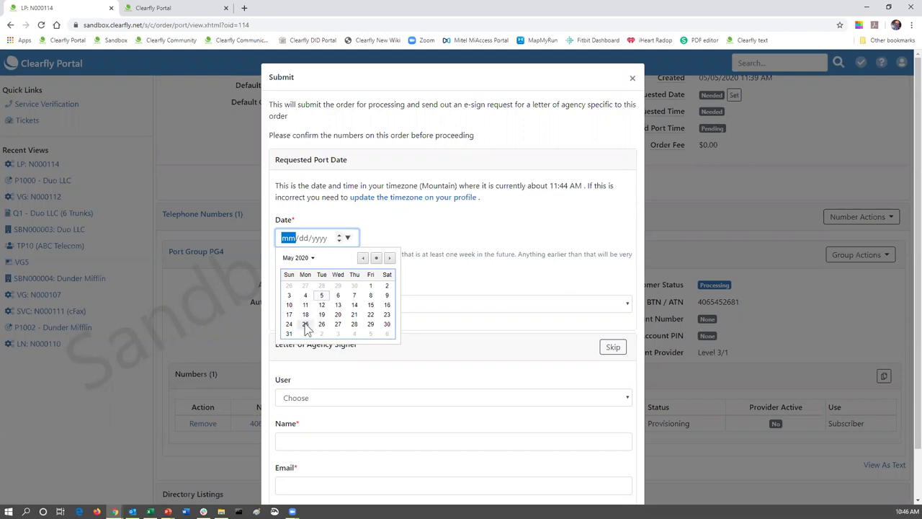
left_click(305, 325)
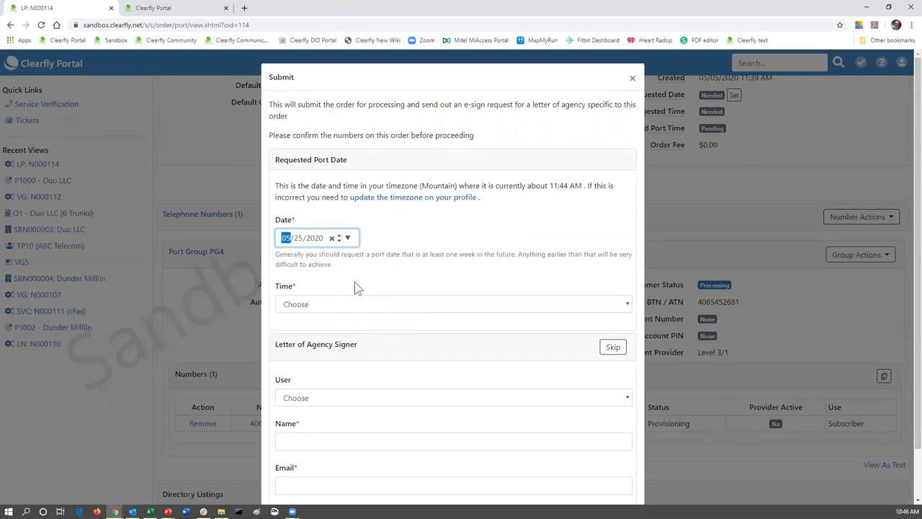
left_click(322, 304)
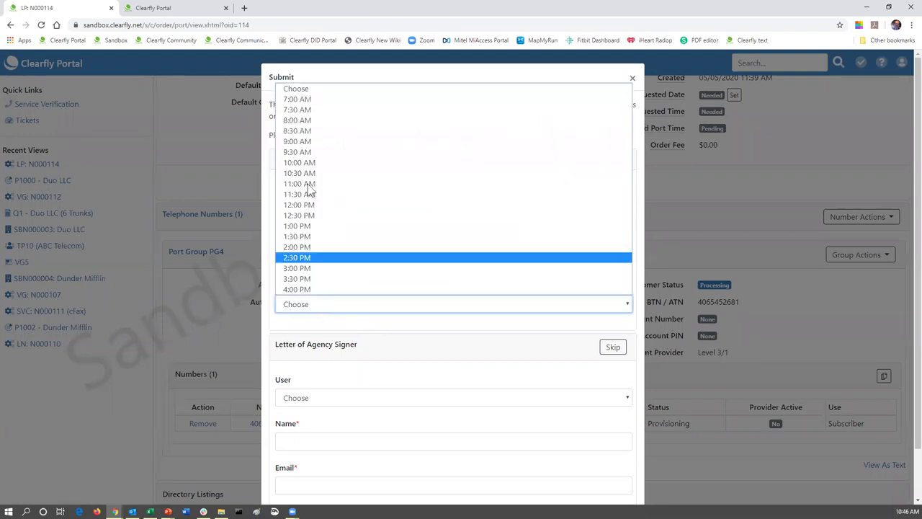
left_click(315, 145)
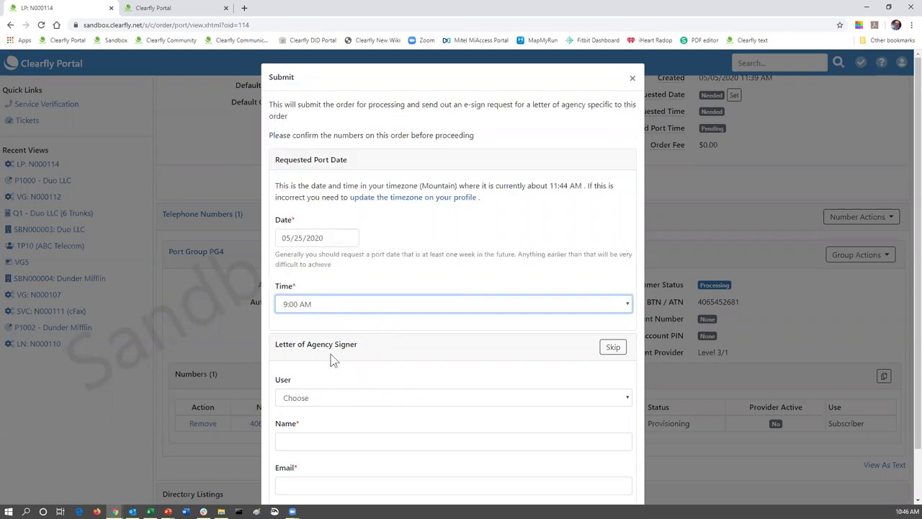
scroll(339, 394, "down", 1)
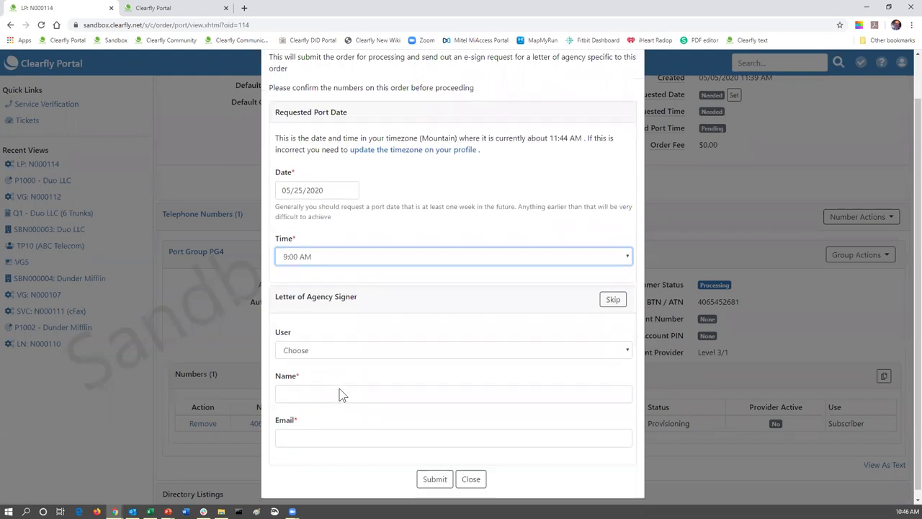
- Enter the letter-of-agency signer's name and saved e-mail, then submit the order
left_click(309, 349)
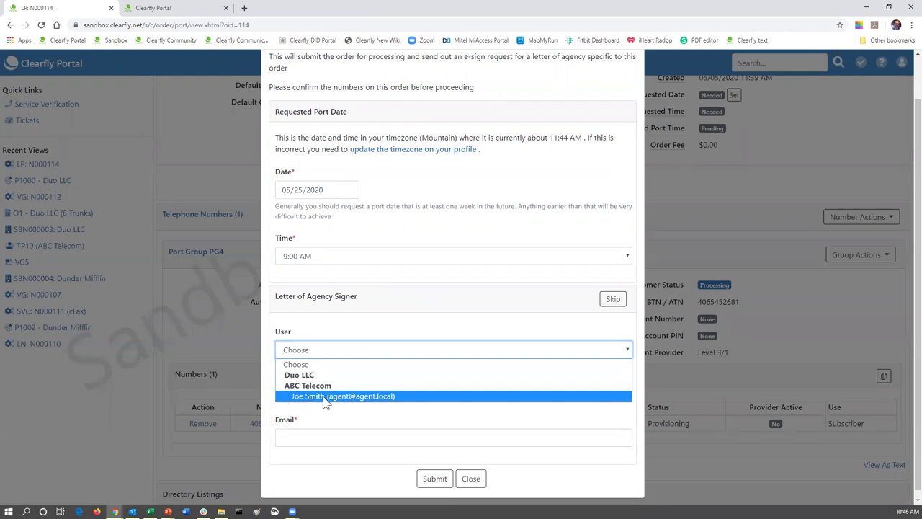
left_click(395, 323)
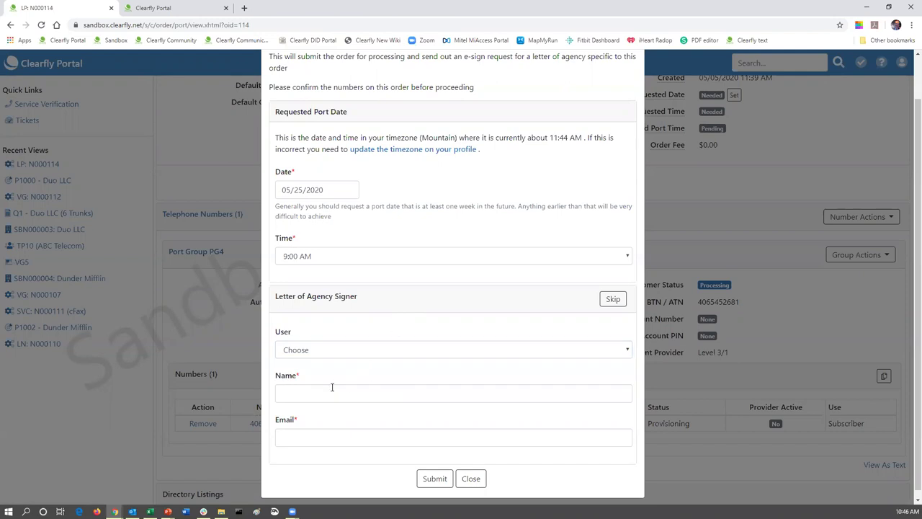
left_click(321, 393)
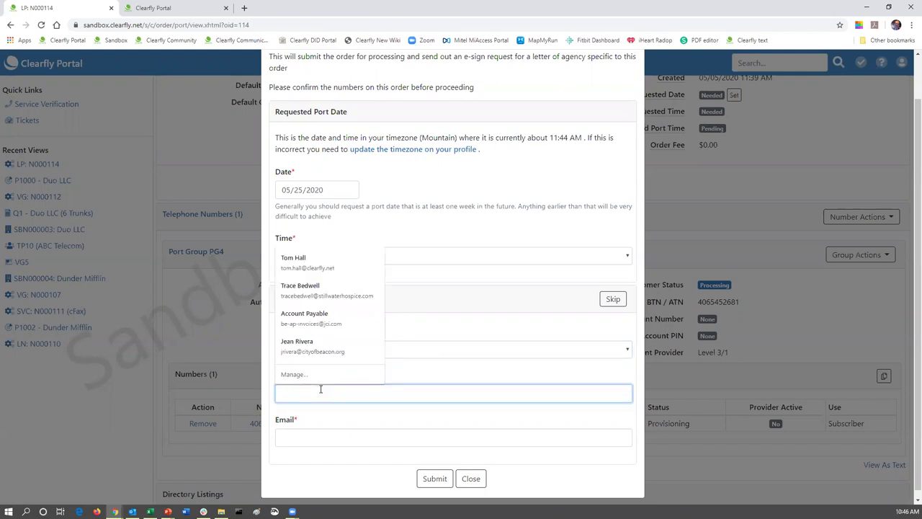
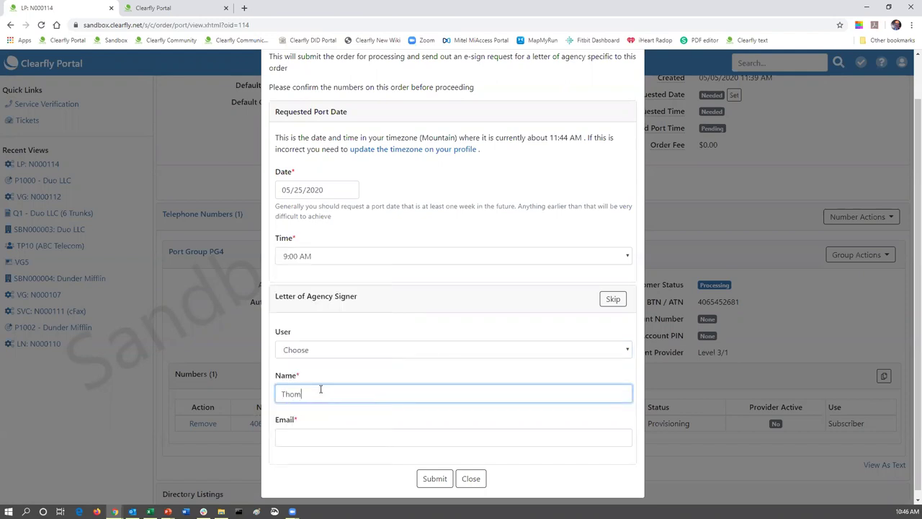
left_click(311, 433)
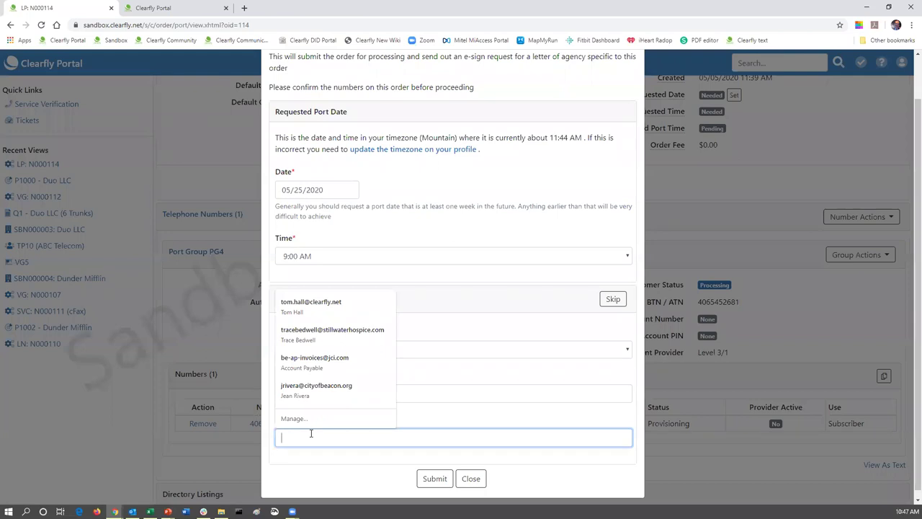
left_click(336, 303)
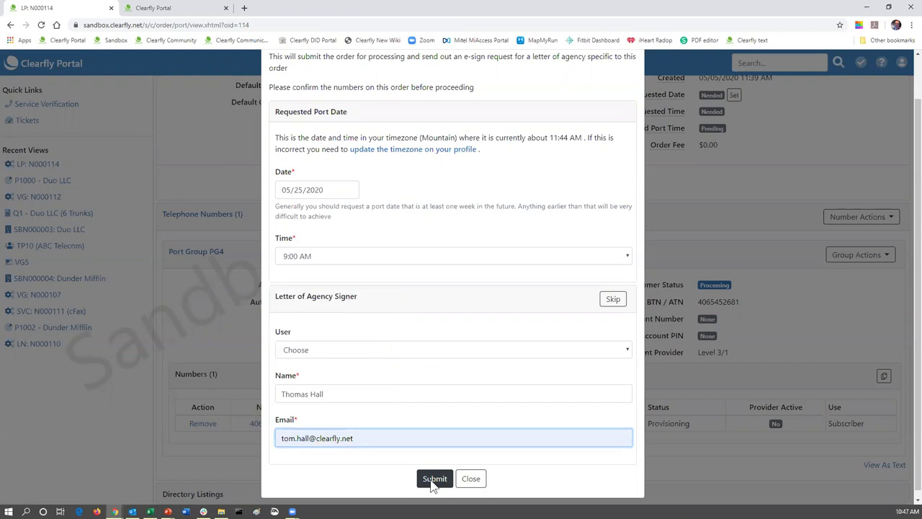
left_click(434, 480)
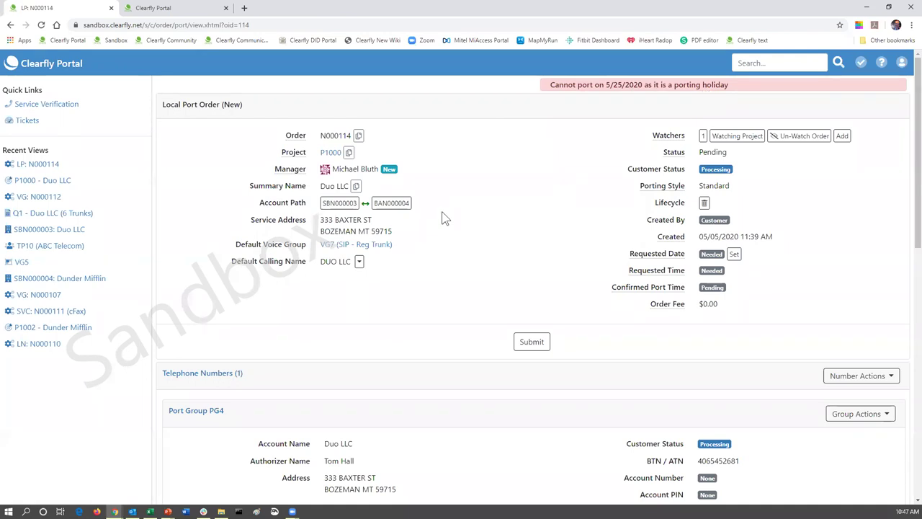
- Reopen the submission form and set the port date to May 26, 2020 at 9:00 AM
scroll(461, 224, "down", 1)
left_click(537, 295)
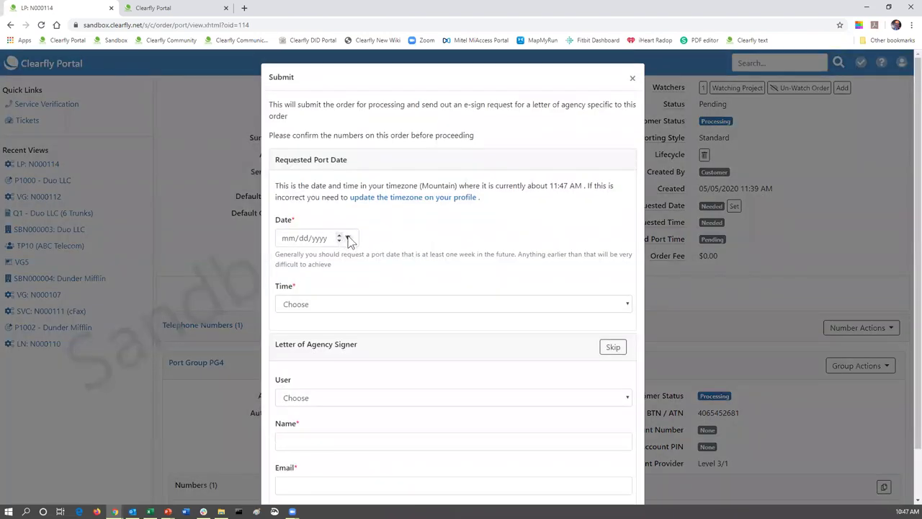
left_click(347, 239)
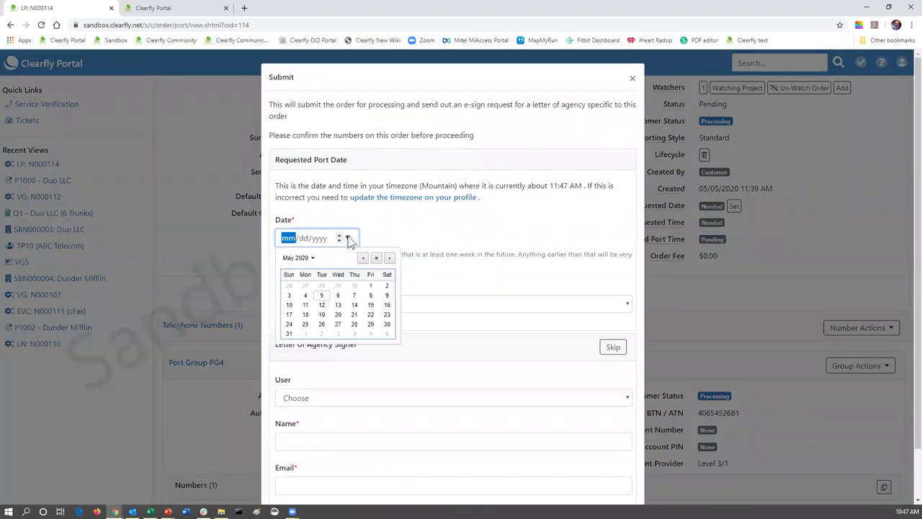
left_click(322, 324)
left_click(313, 305)
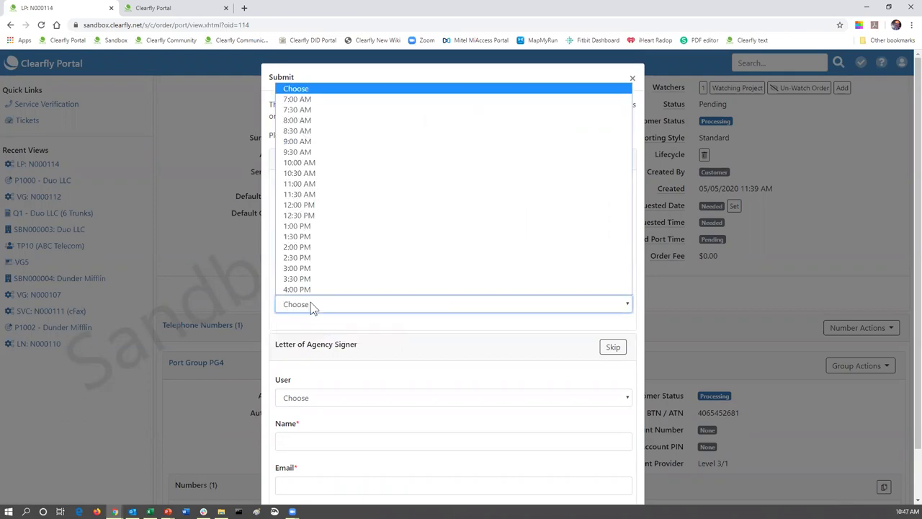
left_click(339, 142)
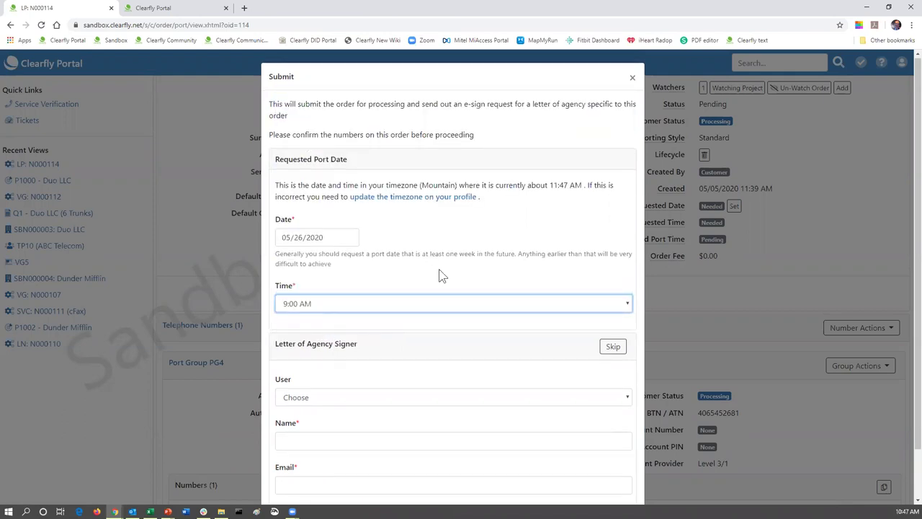
scroll(294, 359, "down", 1)
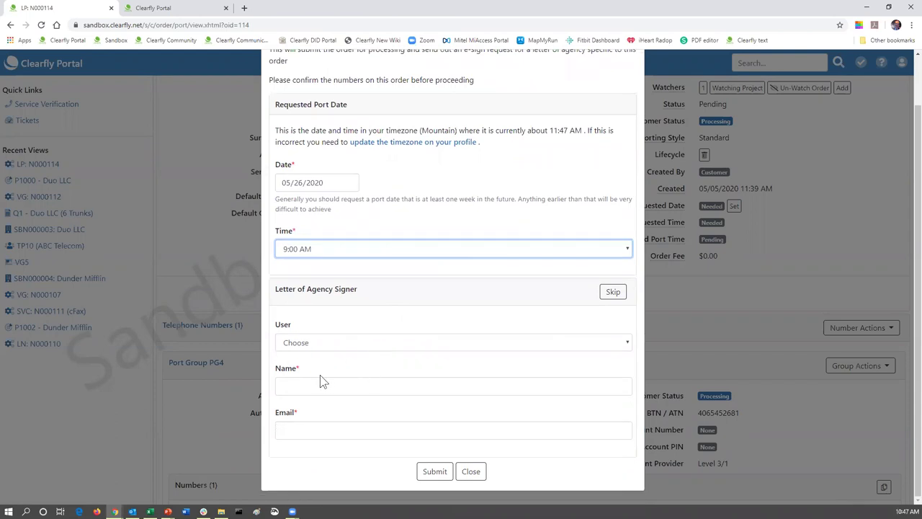
- Autofill the signer's name and e-mail from the Name list and submit the order
left_click(317, 385)
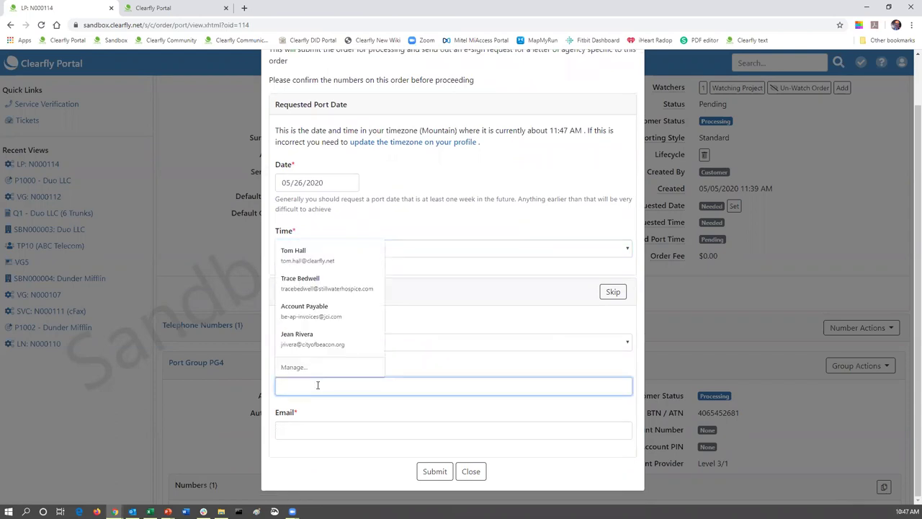
left_click(308, 261)
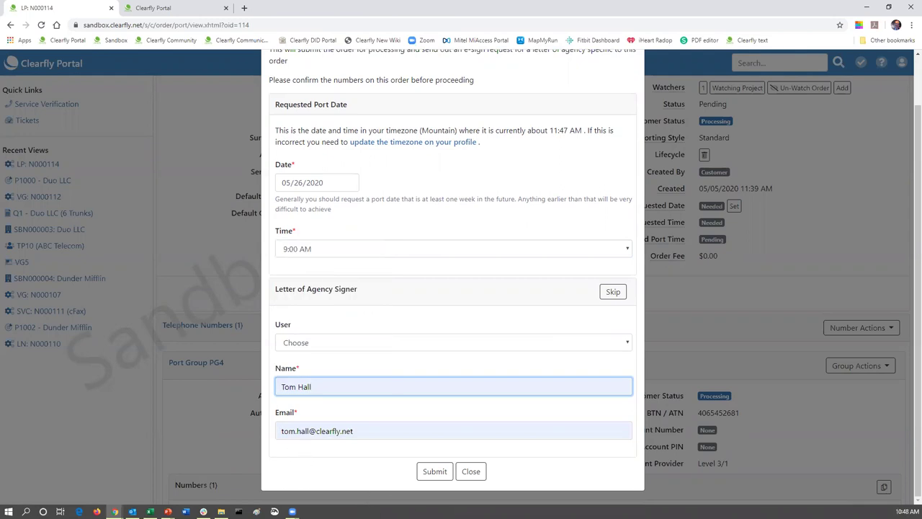
left_click(435, 476)
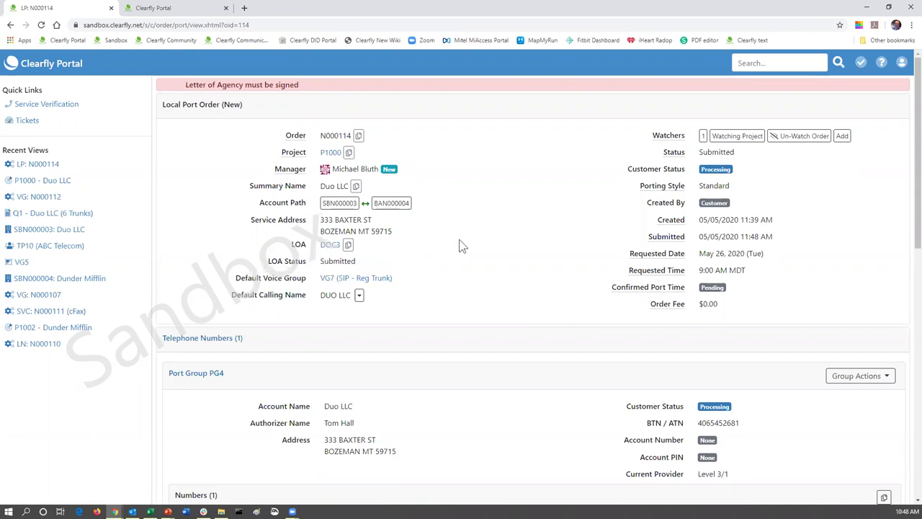
- Check the ported number in the Numbers table, then go to project P1000's page
scroll(461, 247, "down", 3)
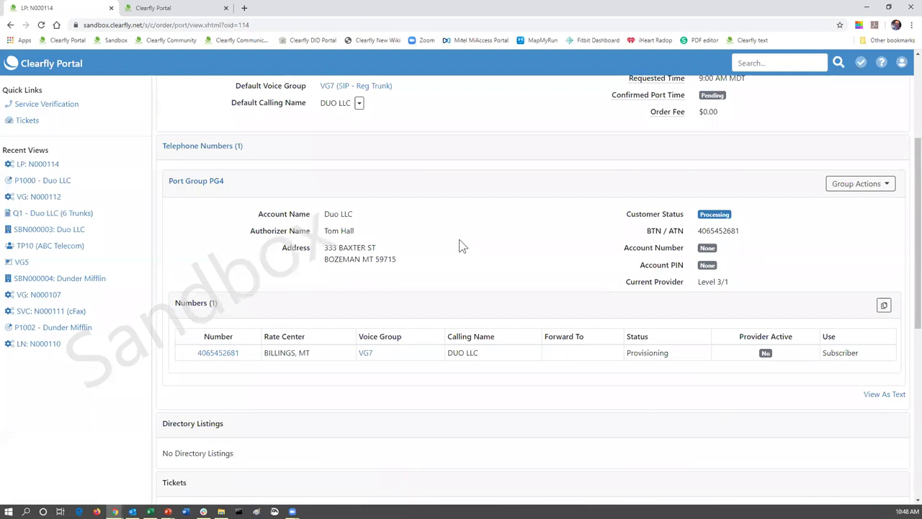
scroll(462, 246, "up", 3)
left_click(331, 152)
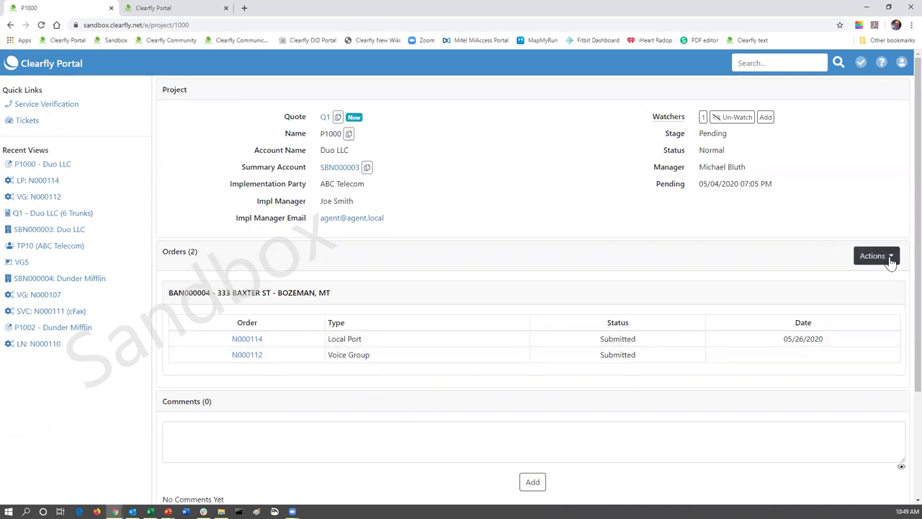
- Check the quote's products in the other tab, then show P1000's new-order Actions menu
left_click(176, 8)
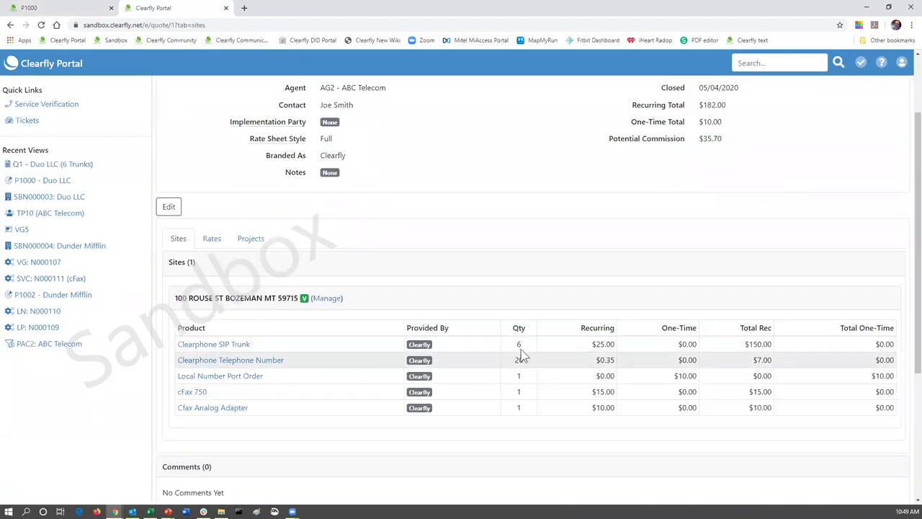
left_click(81, 13)
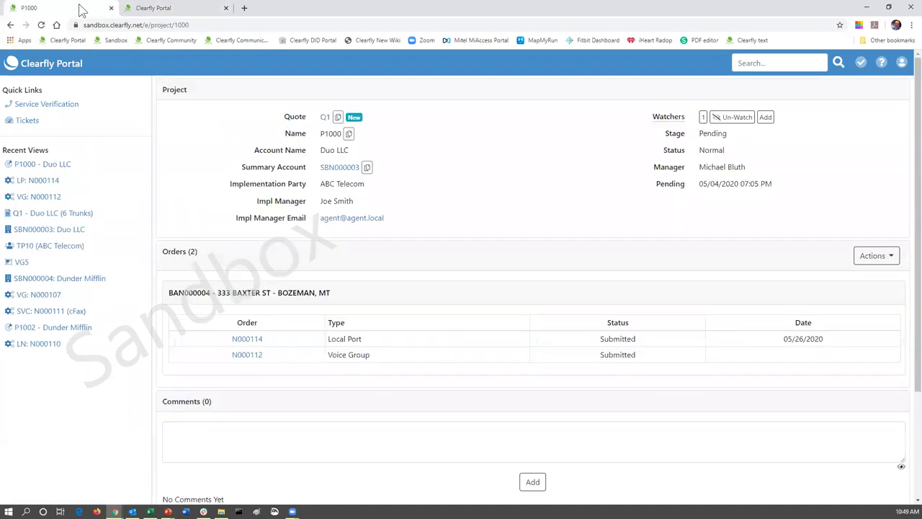
left_click(893, 263)
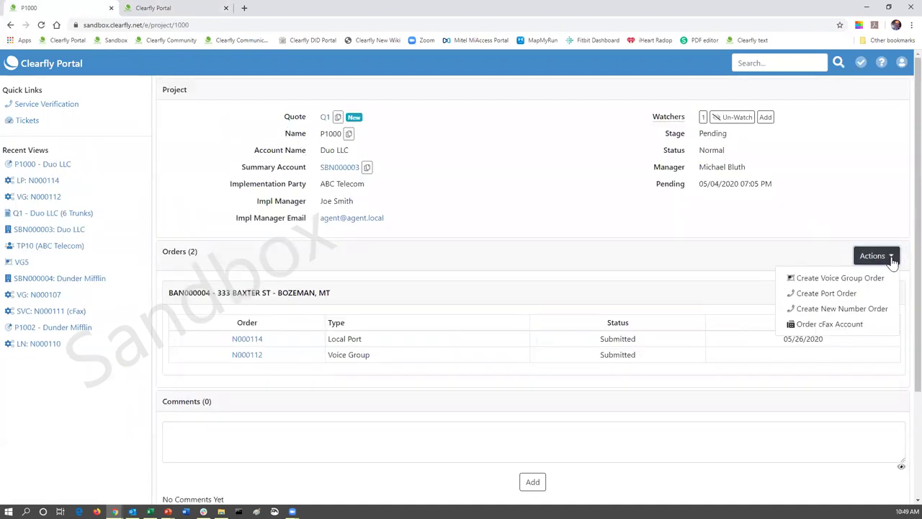
- Create a new number order for P1000 on voice group VG7 with Manual Search assignment
left_click(845, 309)
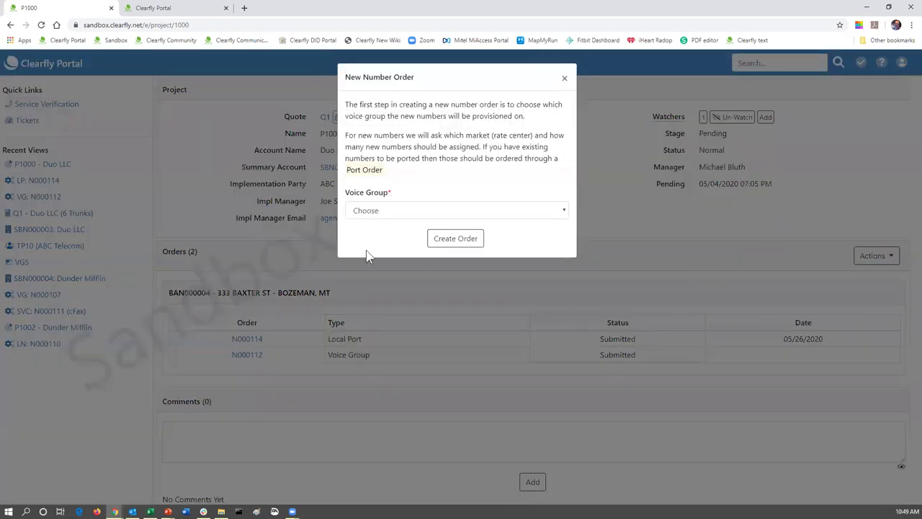
left_click(373, 213)
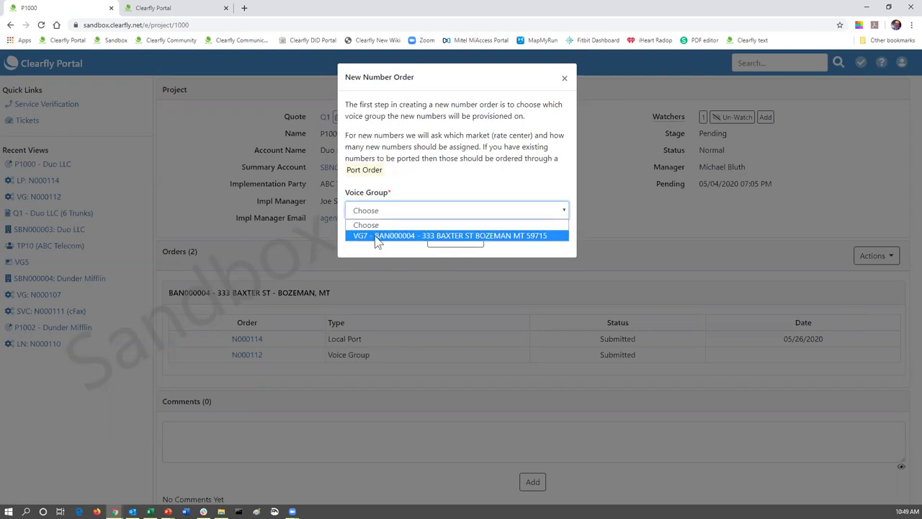
left_click(376, 238)
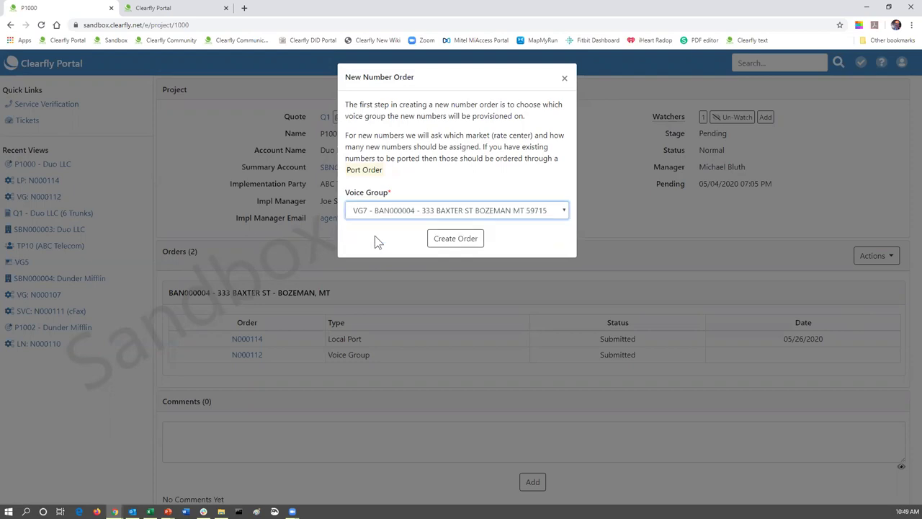
left_click(448, 243)
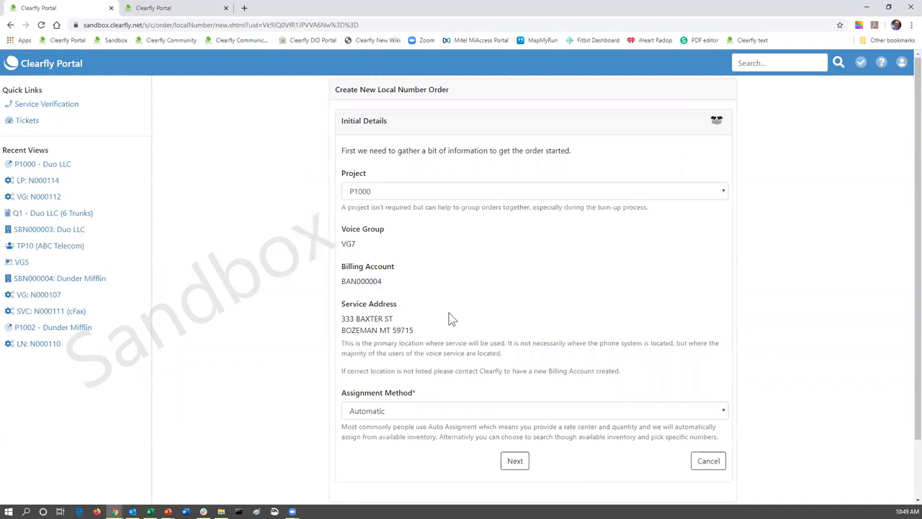
scroll(448, 318, "down", 1)
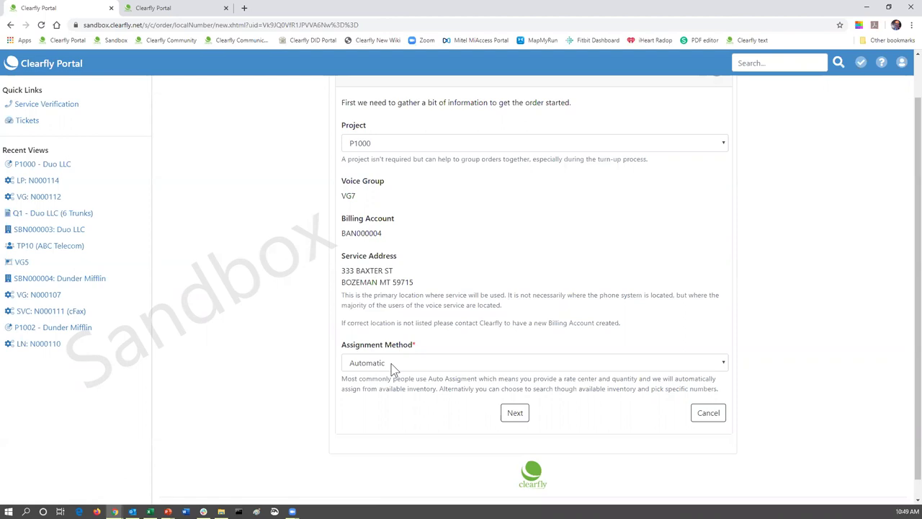
left_click(392, 366)
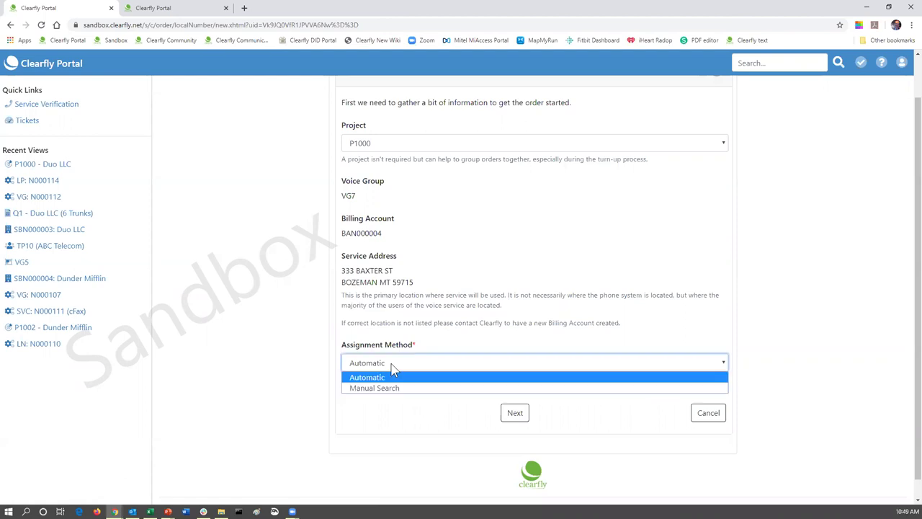
left_click(387, 390)
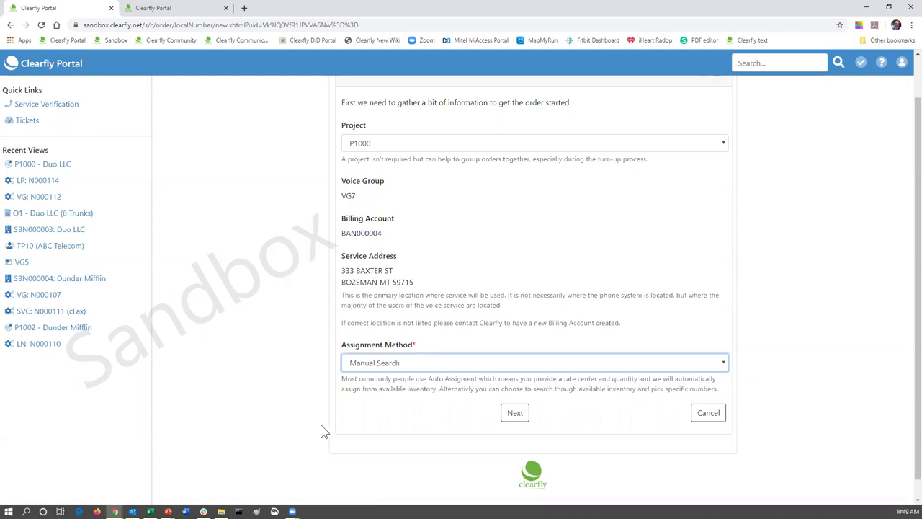
- Accept the details, keep calling name DUO LLC, and create local number order N000115
left_click(515, 416)
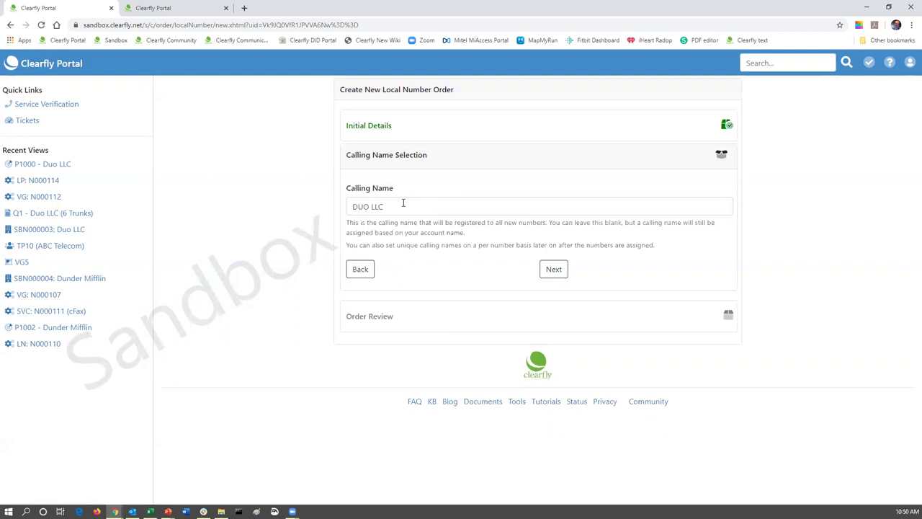
left_click(554, 271)
scroll(542, 263, "down", 1)
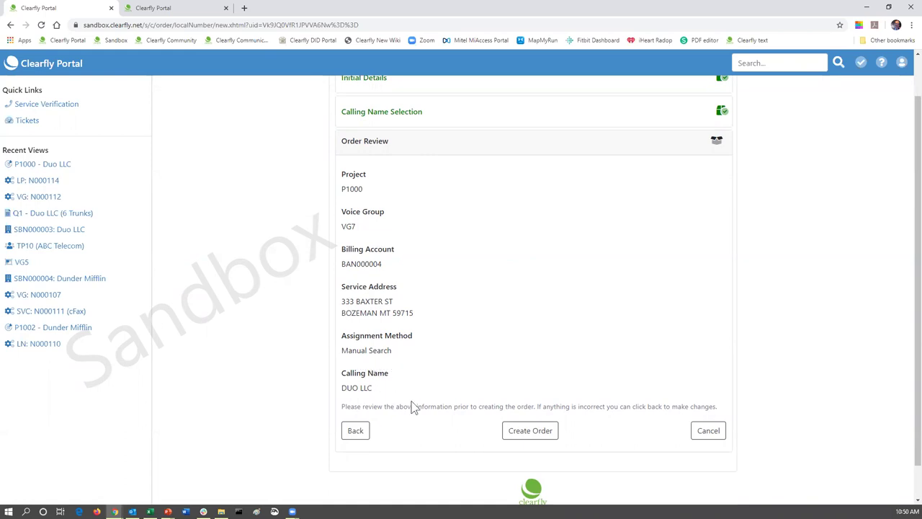
left_click(528, 433)
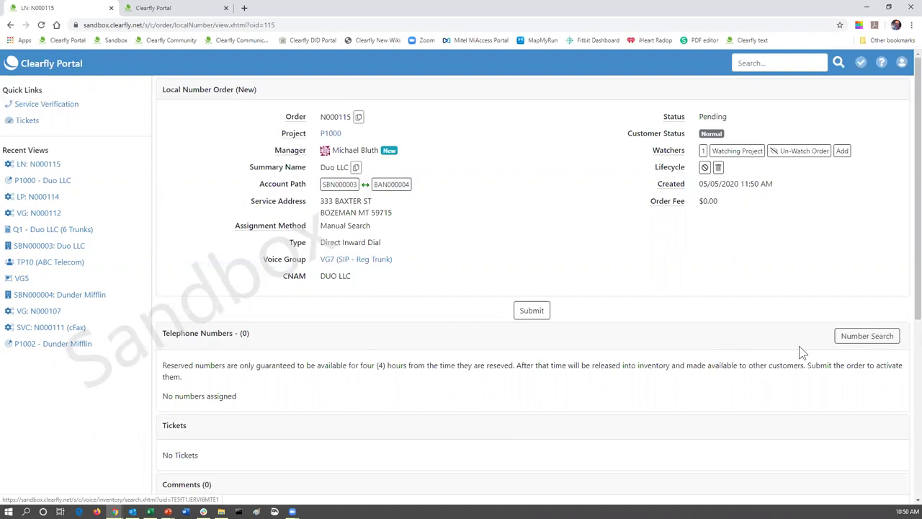
- Try submitting N000115 with no numbers, then open Number Search after the error
left_click(536, 316)
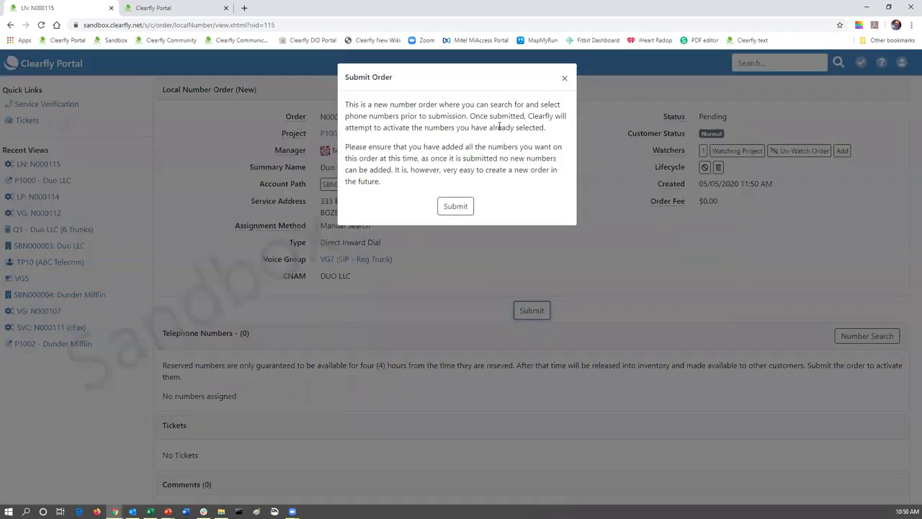
left_click(457, 206)
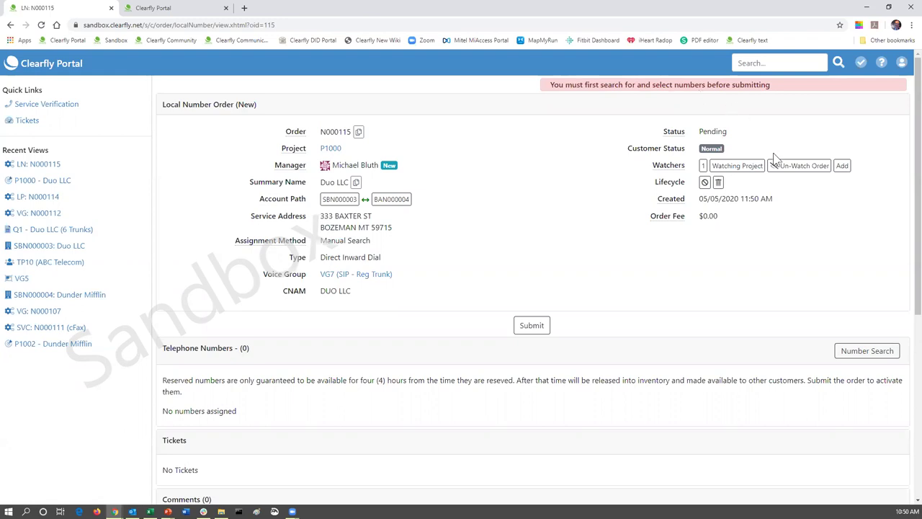
left_click(858, 352)
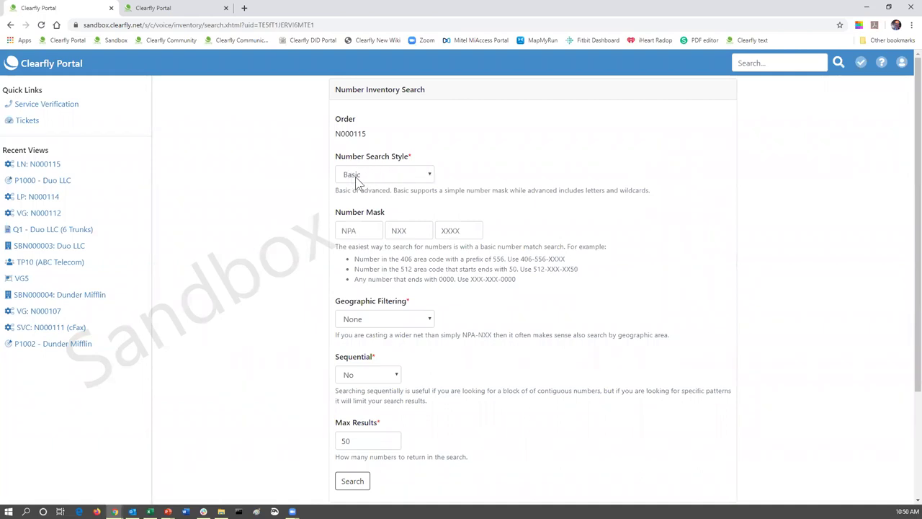
left_click(418, 177)
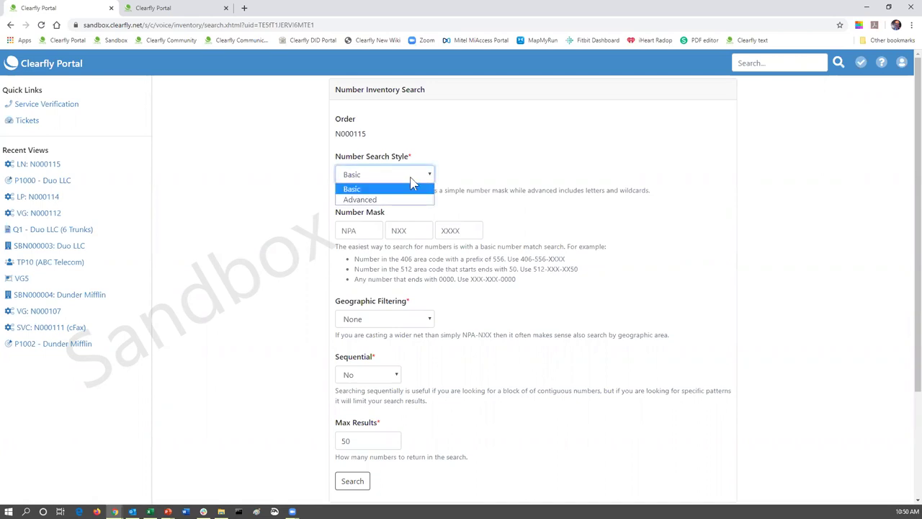
left_click(476, 167)
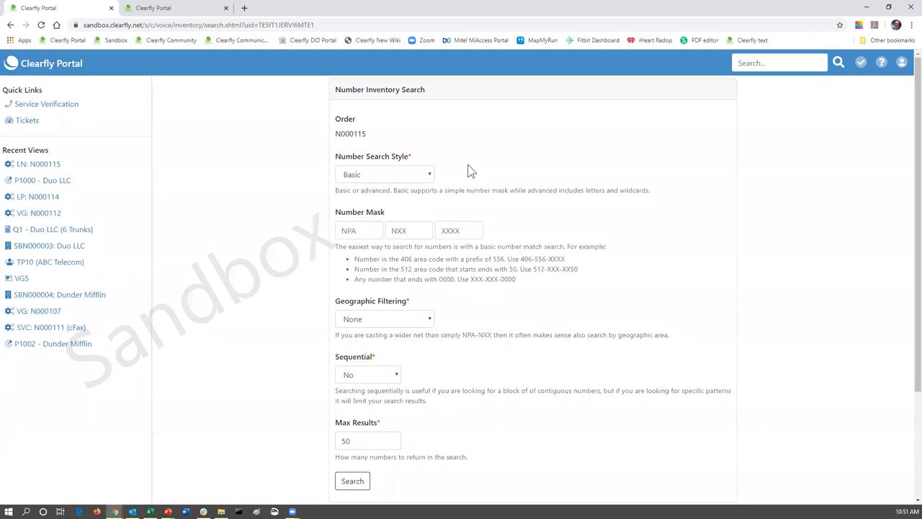
left_click(428, 177)
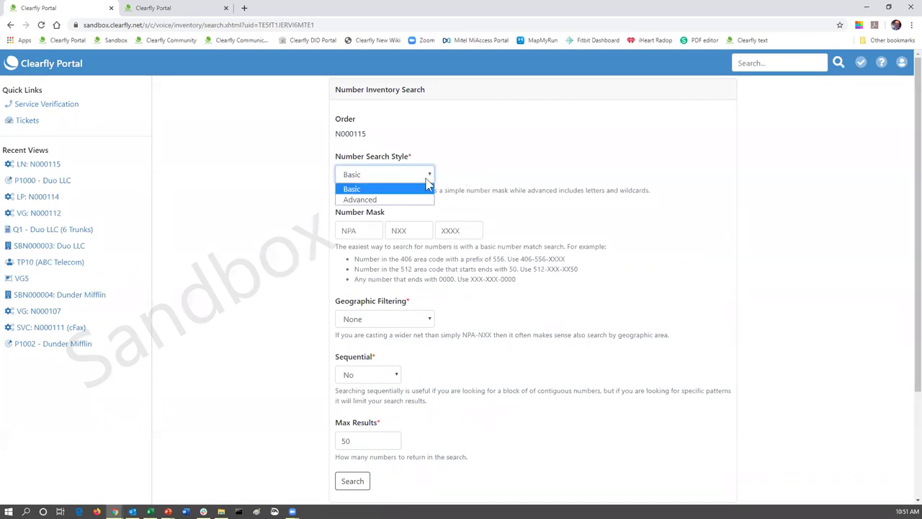
left_click(378, 200)
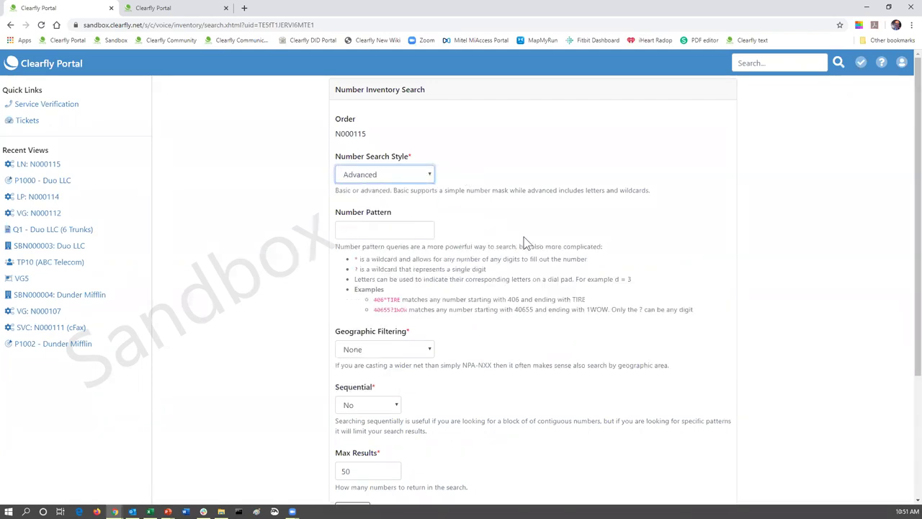
left_click(359, 231)
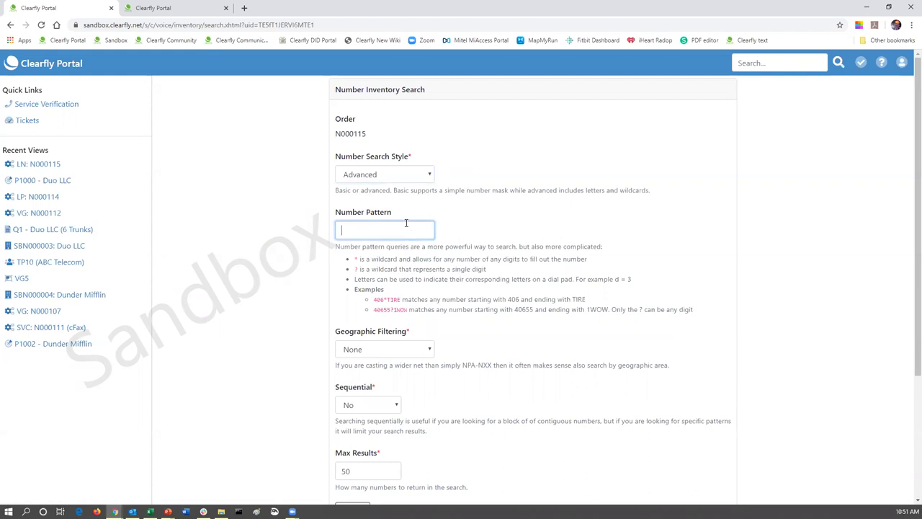
type("406*")
type("duo")
left_click(430, 175)
left_click(394, 186)
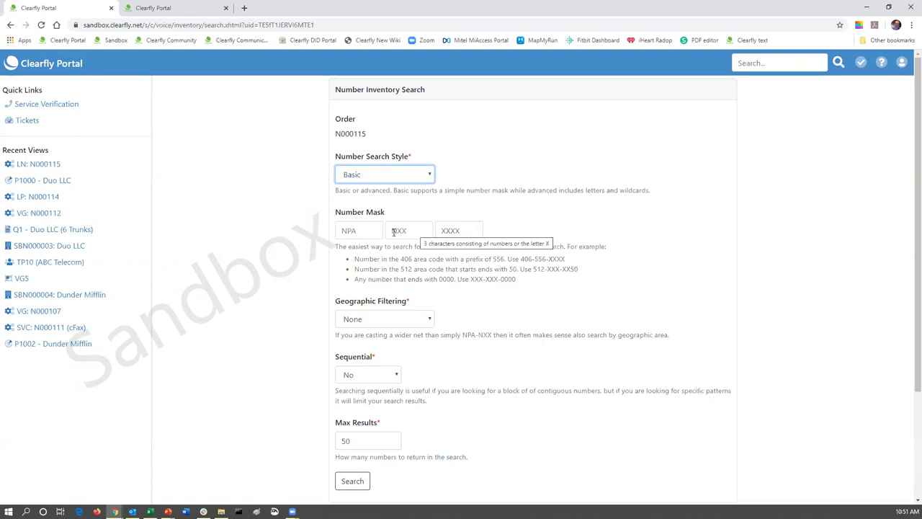
- Filter the number search by Rate Center BOZEMAN, MT, found by typing 'boz'
left_click(430, 321)
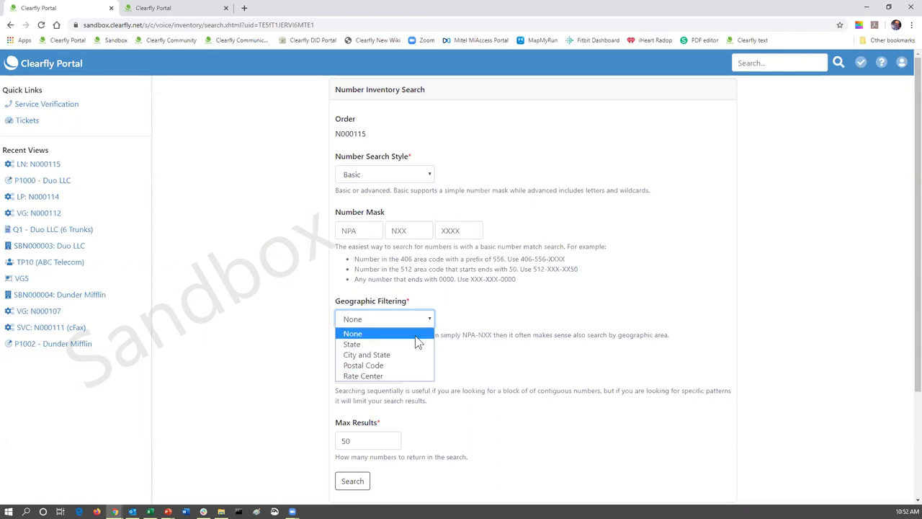
left_click(395, 376)
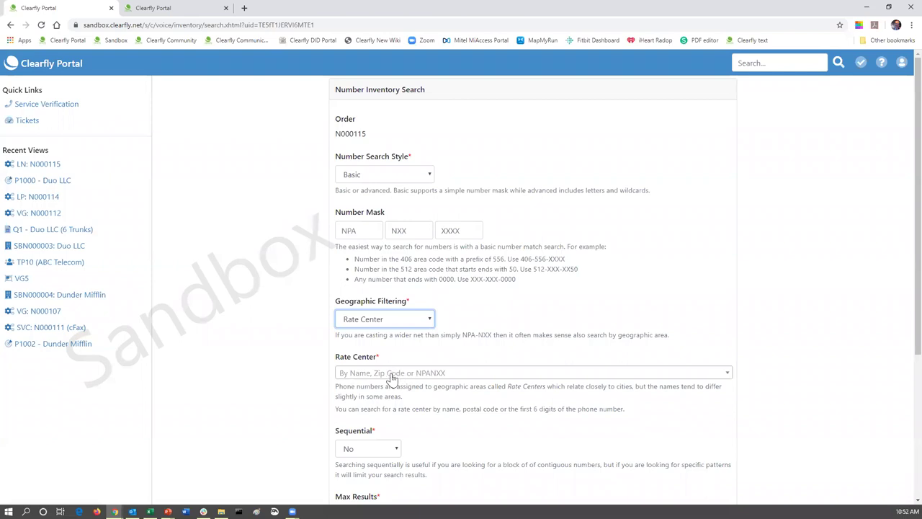
left_click(391, 376)
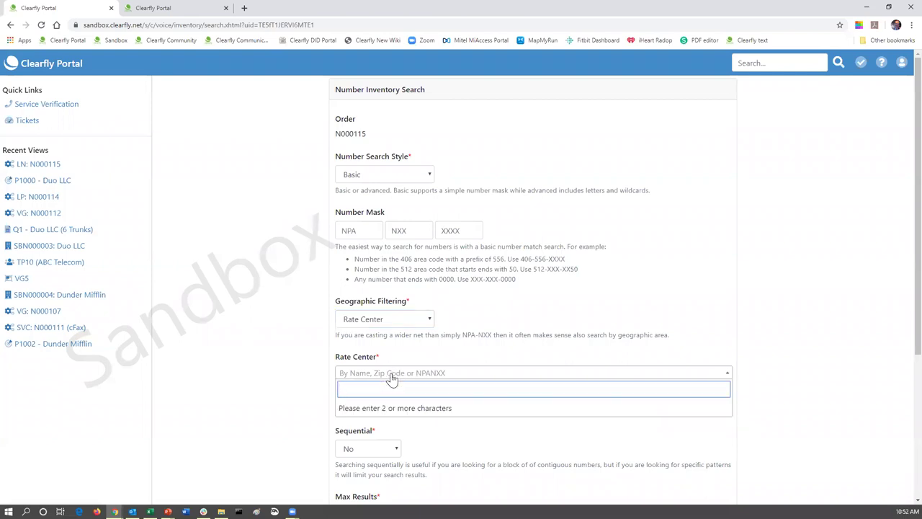
type("boz")
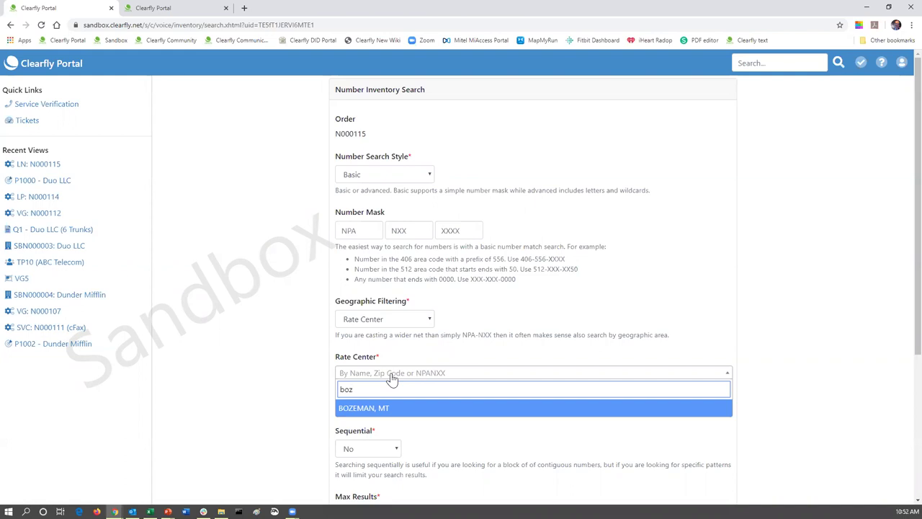
left_click(366, 409)
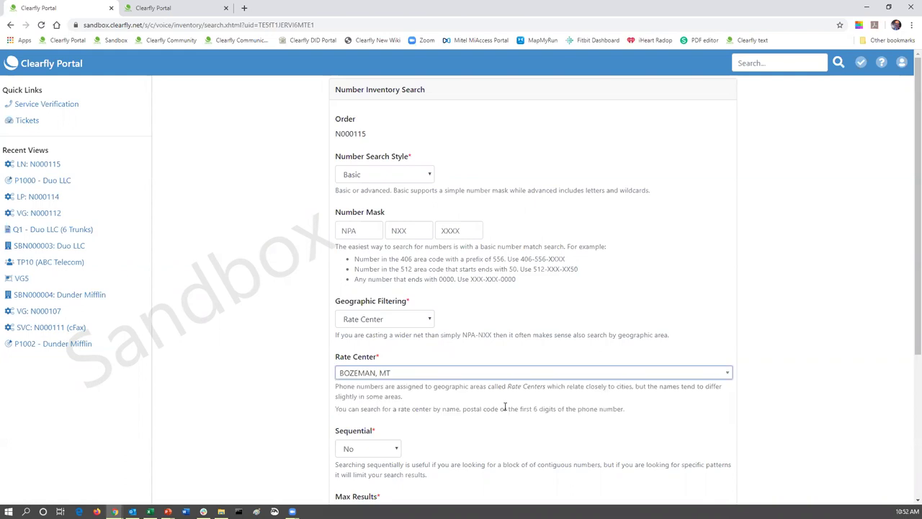
- Set Sequential to Yes and lower Max Results from 50 to 25
scroll(504, 408, "down", 2)
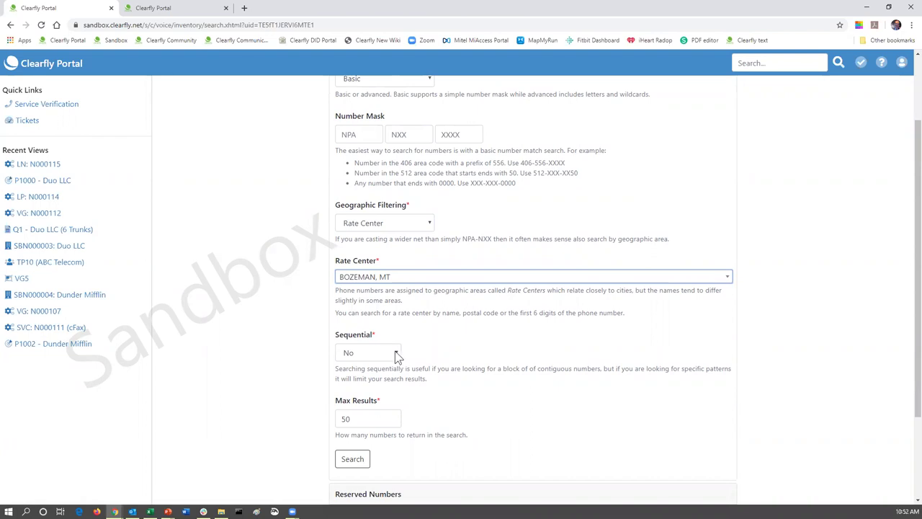
left_click(395, 353)
left_click(367, 371)
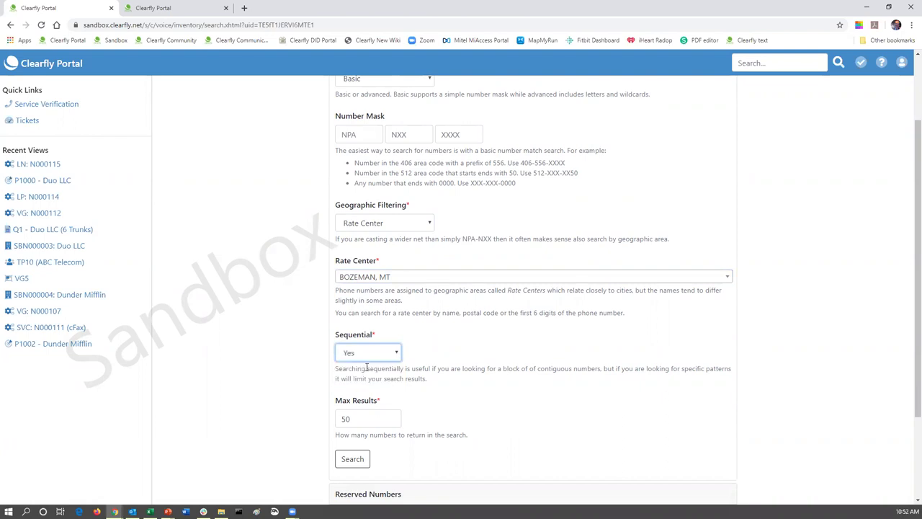
scroll(432, 360, "down", 1)
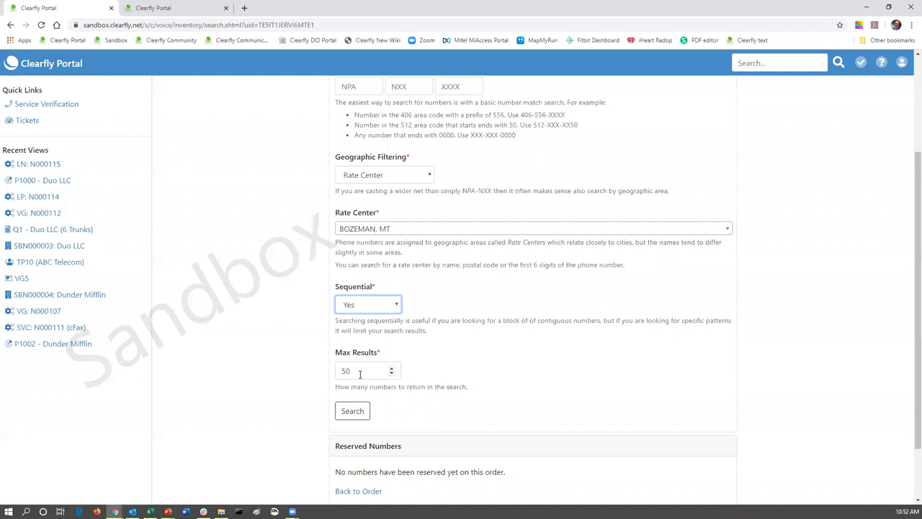
double_click(356, 370)
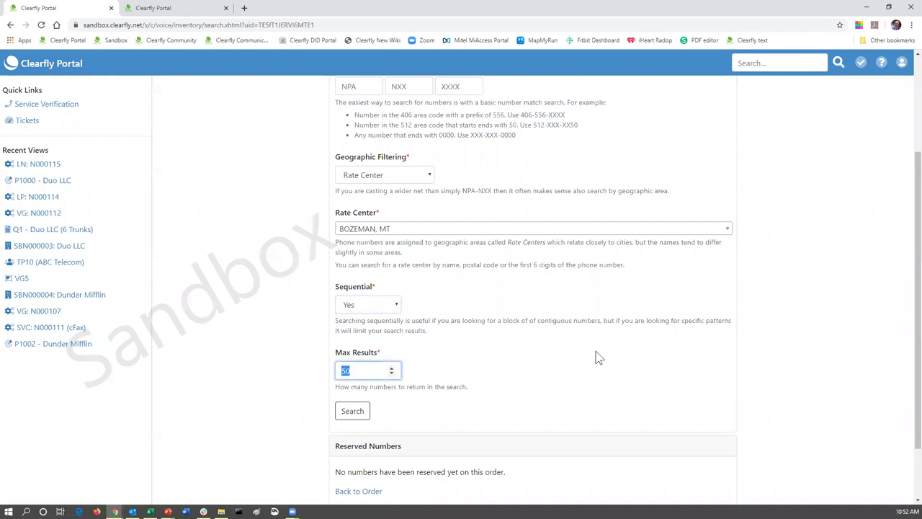
type("25")
scroll(509, 319, "down", 1)
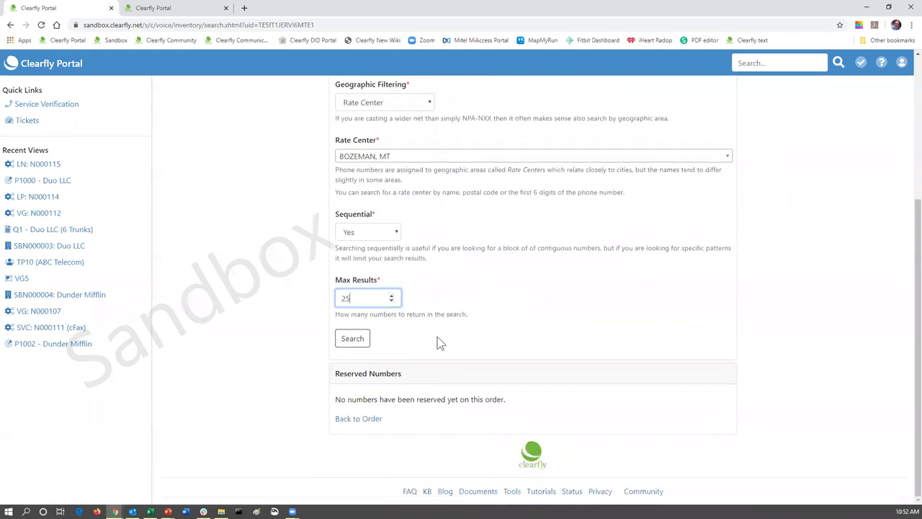
- Run the Bozeman number search and clear the selection on all 25 results
left_click(351, 343)
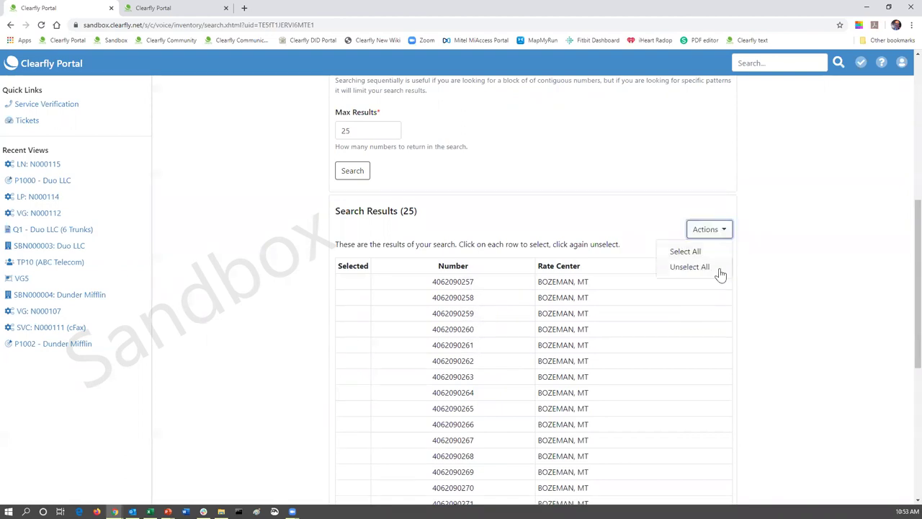
left_click(692, 255)
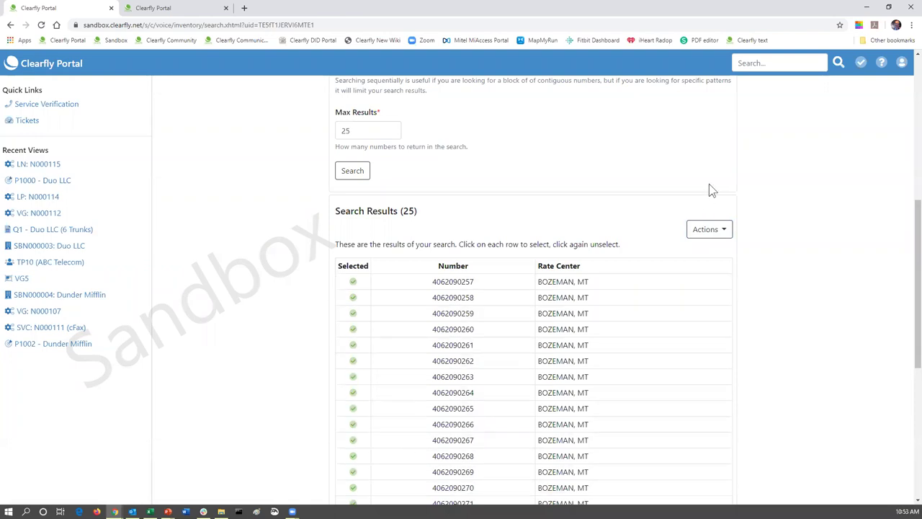
left_click(721, 231)
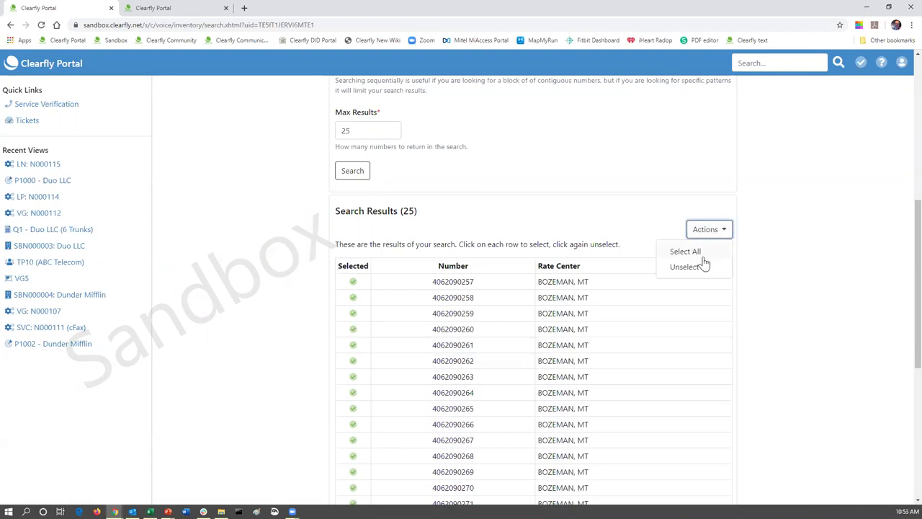
left_click(700, 267)
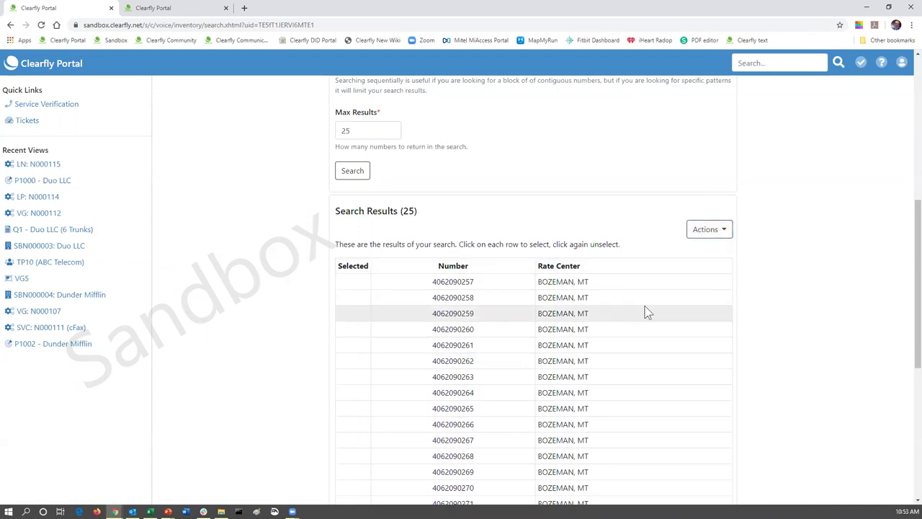
scroll(616, 298, "down", 1)
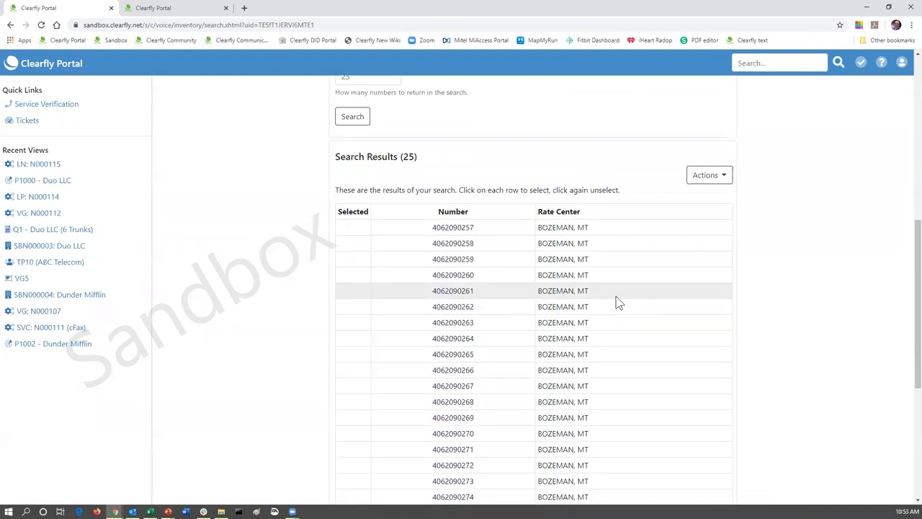
scroll(616, 303, "down", 1)
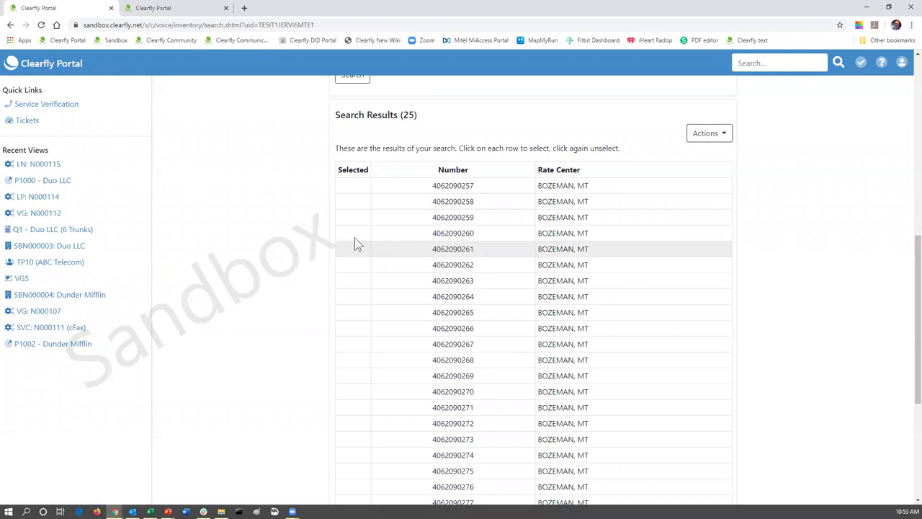
left_click(346, 234)
left_click(350, 249)
left_click(352, 265)
left_click(354, 280)
left_click(355, 296)
left_click(355, 312)
left_click(355, 328)
left_click(355, 344)
left_click(354, 360)
left_click(355, 376)
left_click(355, 391)
left_click(356, 407)
left_click(358, 423)
left_click(361, 441)
left_click(360, 456)
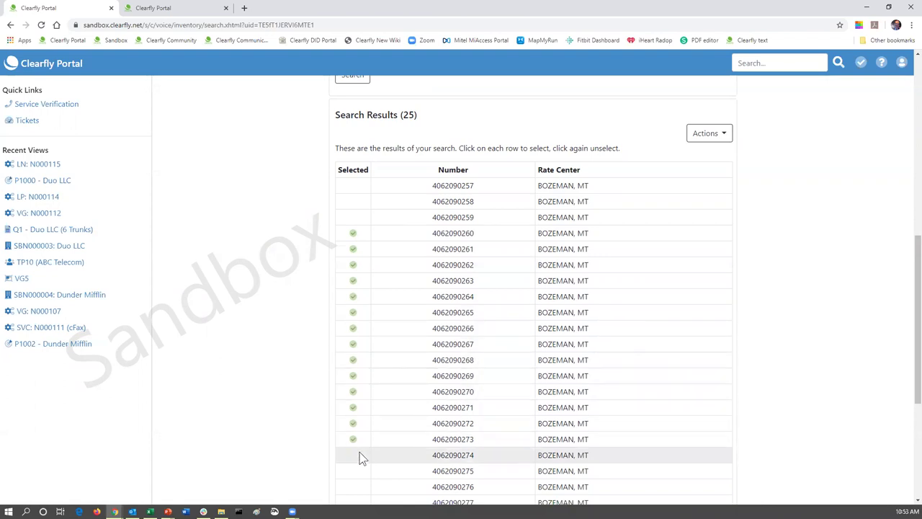
scroll(384, 397, "down", 2)
scroll(387, 402, "down", 1)
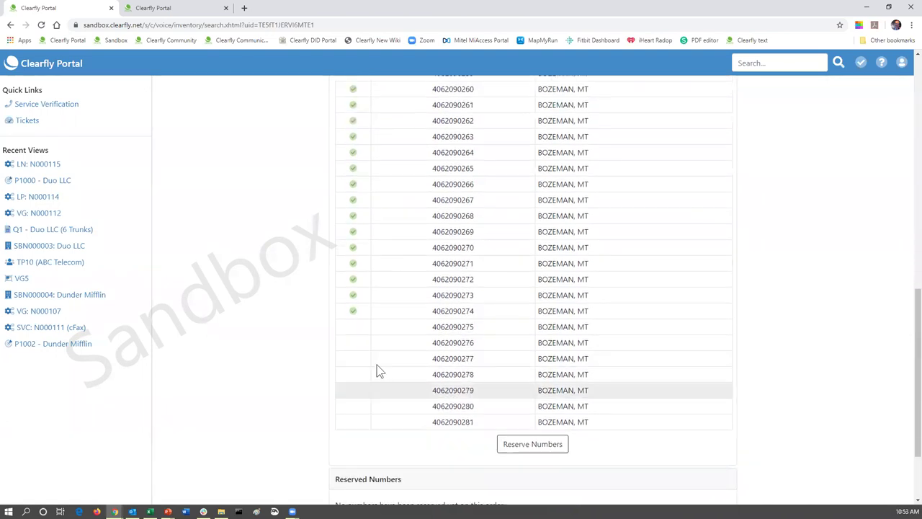
left_click(355, 328)
left_click(359, 343)
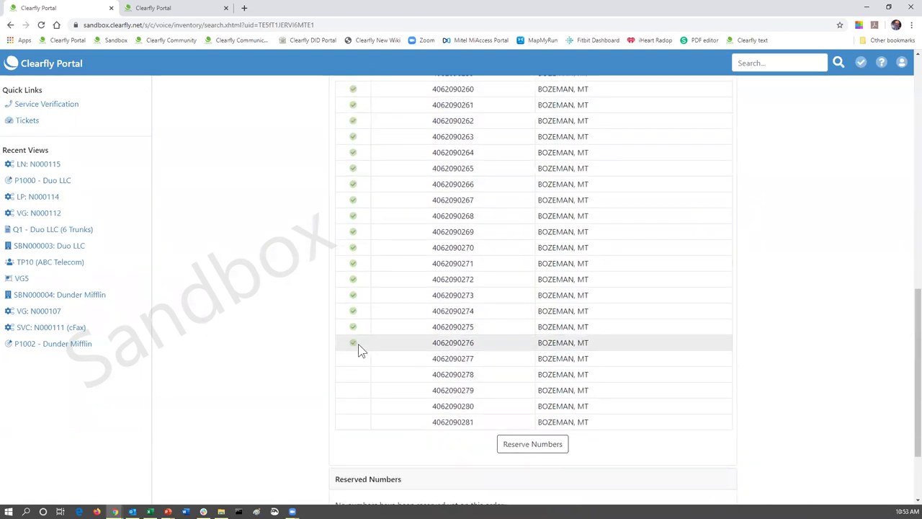
left_click(353, 408)
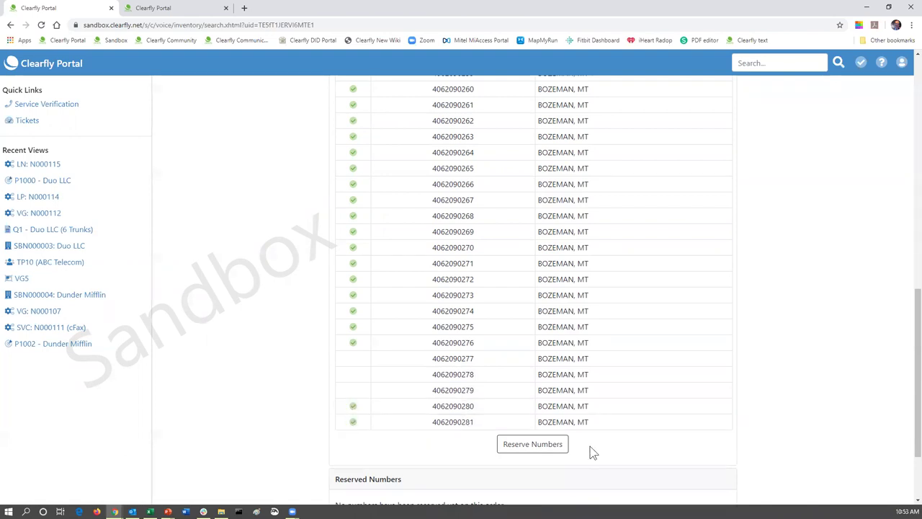
left_click(555, 445)
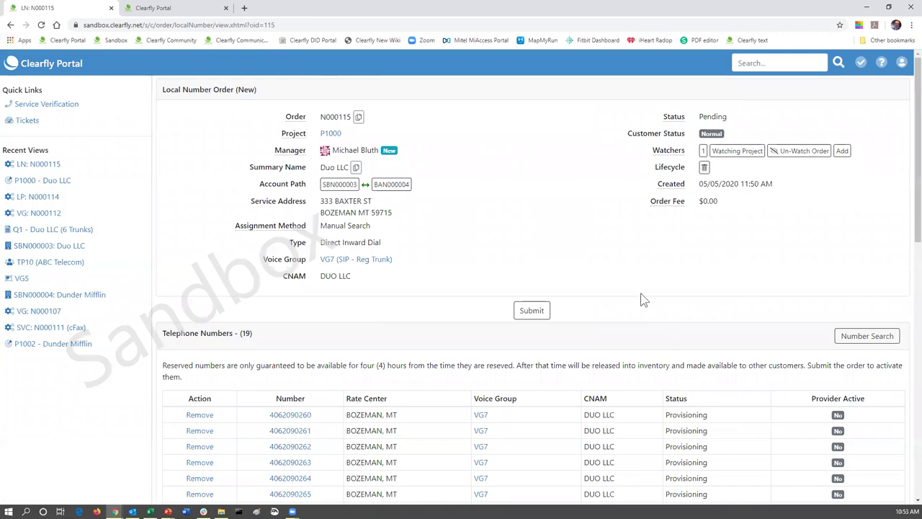
scroll(641, 298, "down", 2)
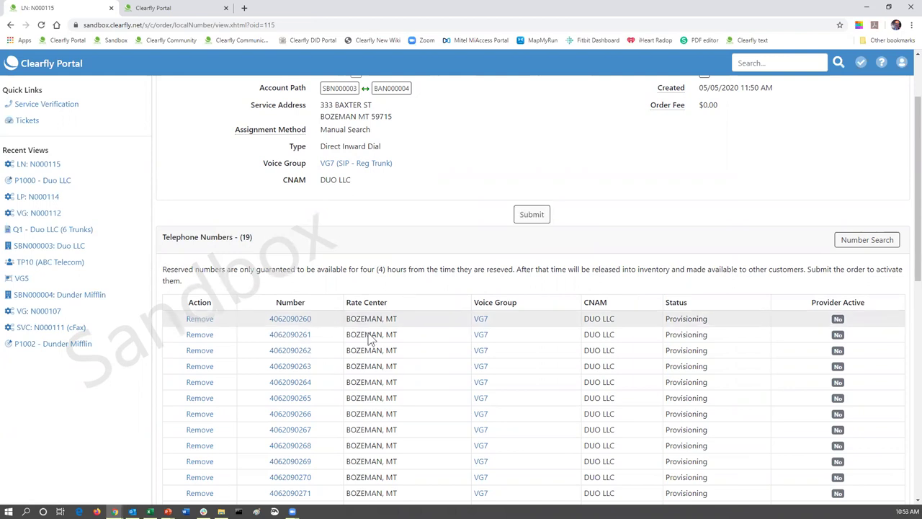
scroll(459, 352, "down", 3)
scroll(457, 350, "down", 1)
scroll(457, 350, "up", 1)
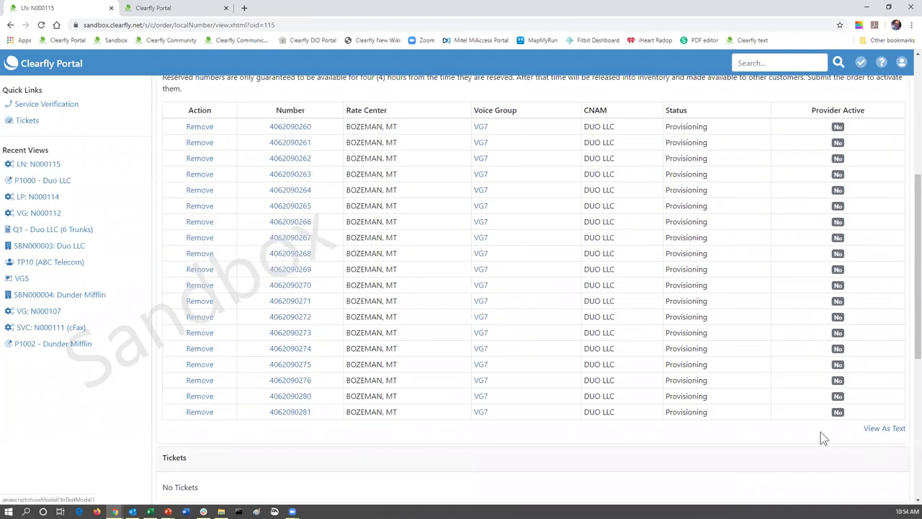
left_click(882, 429)
left_click(407, 119)
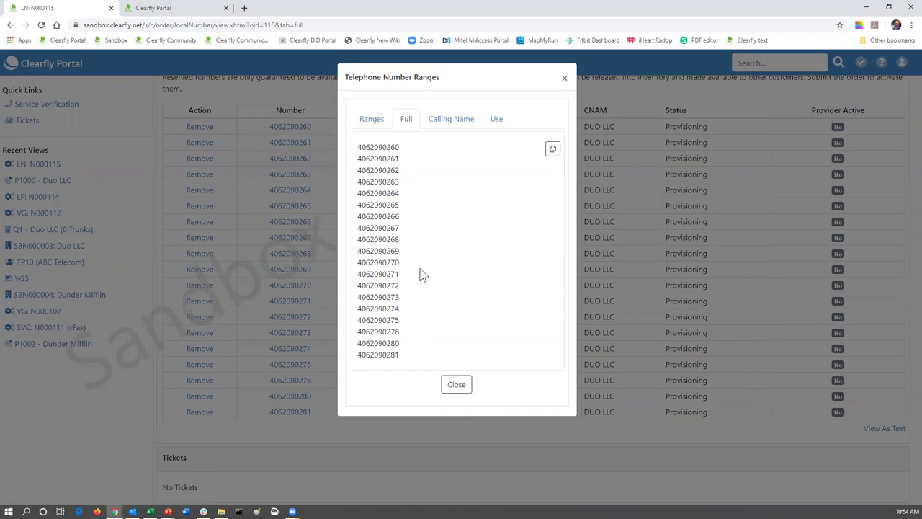
left_click(457, 384)
scroll(418, 256, "up", 2)
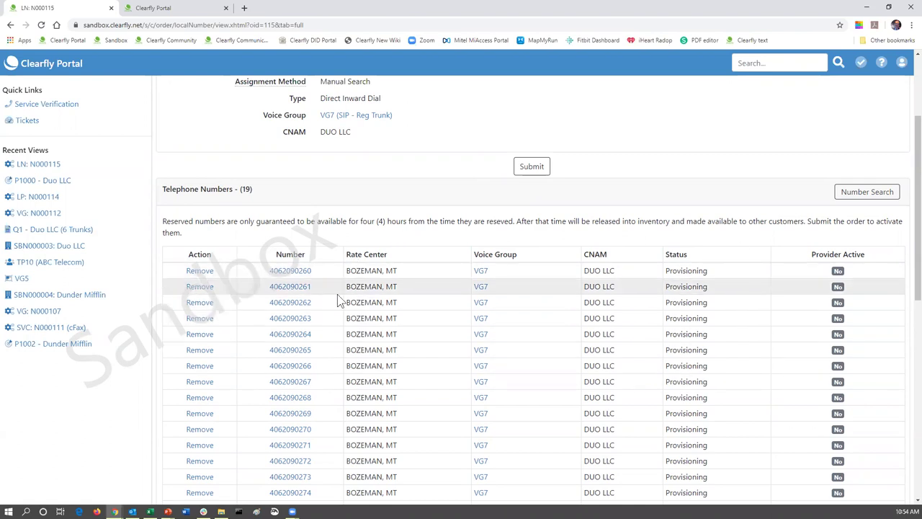
scroll(339, 292, "down", 1)
scroll(346, 288, "up", 1)
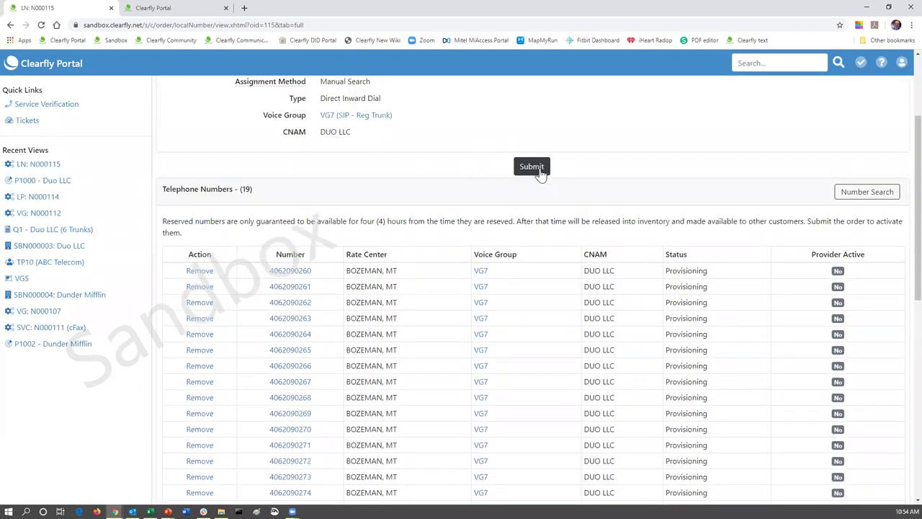
- Submit and confirm order N000115, leaving it Complete with its 19 numbers Active
left_click(540, 168)
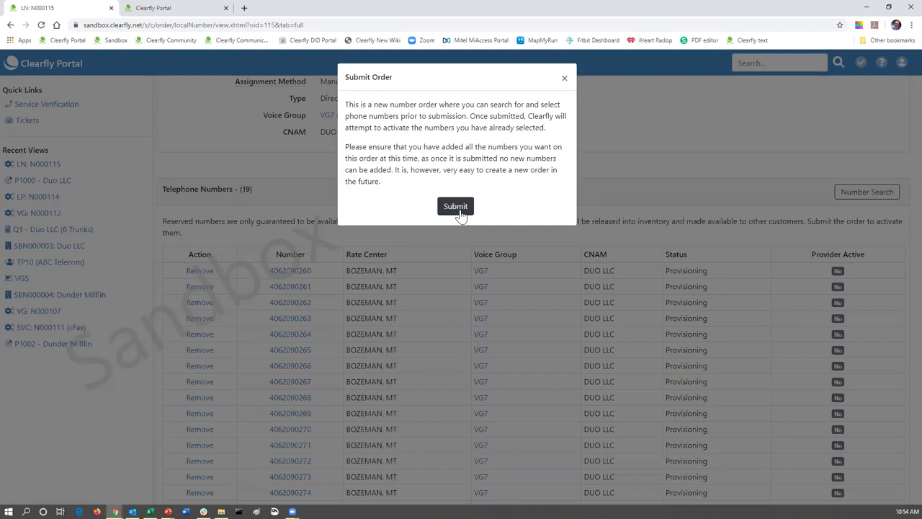
left_click(456, 214)
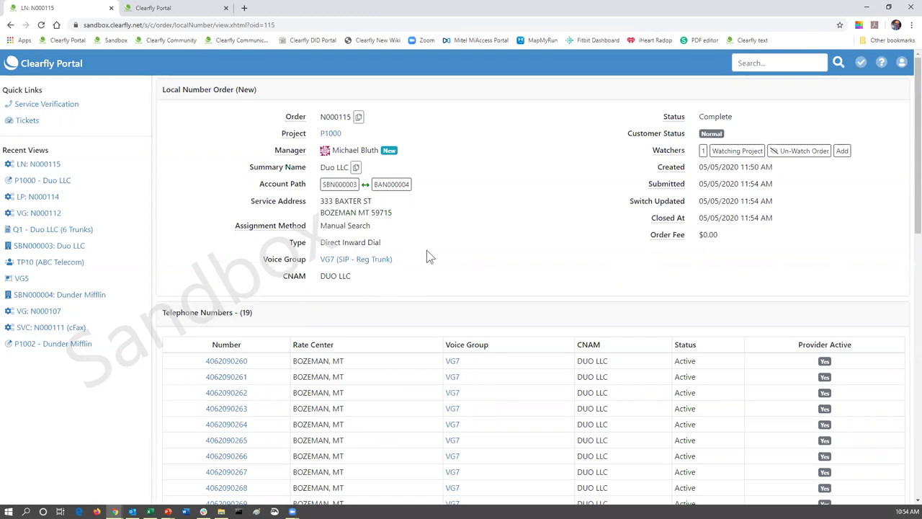
scroll(426, 252, "down", 1)
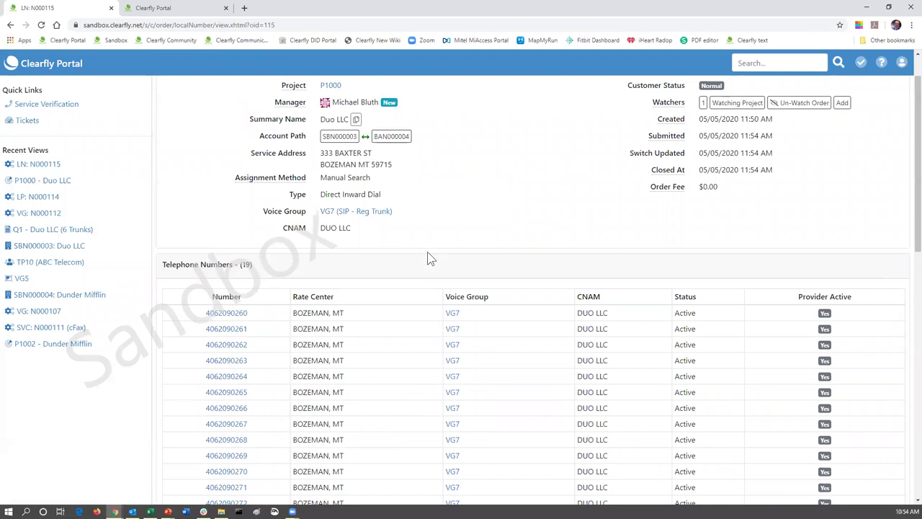
scroll(427, 259, "down", 3)
scroll(427, 259, "up", 4)
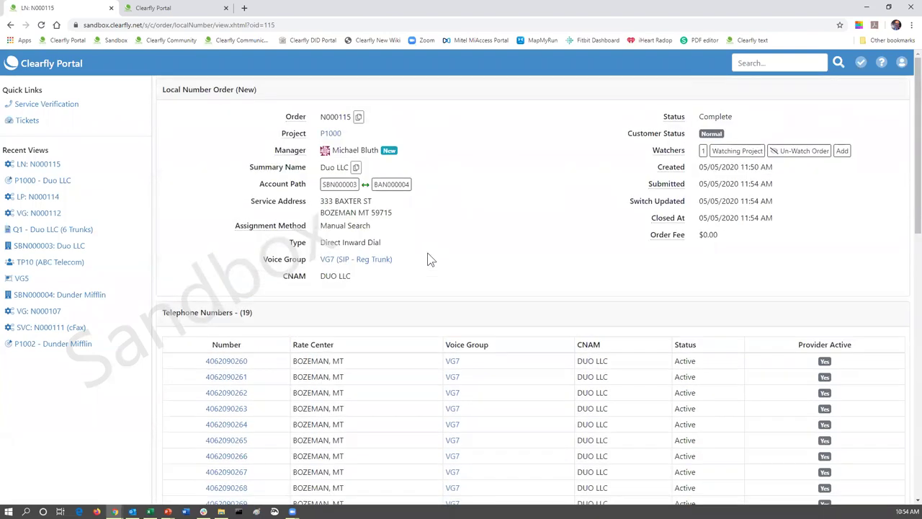
- Open the VG7 voice group details through voice group order N000112 on project P1000
left_click(331, 133)
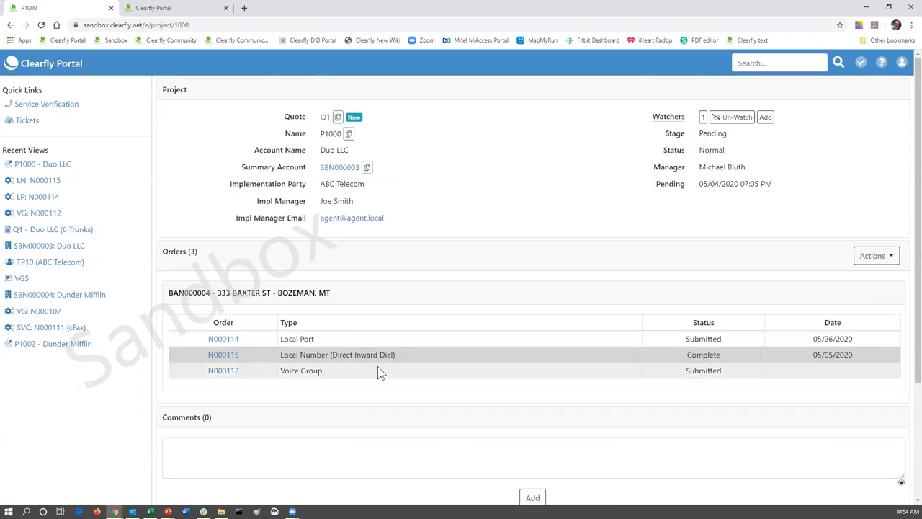
left_click(220, 372)
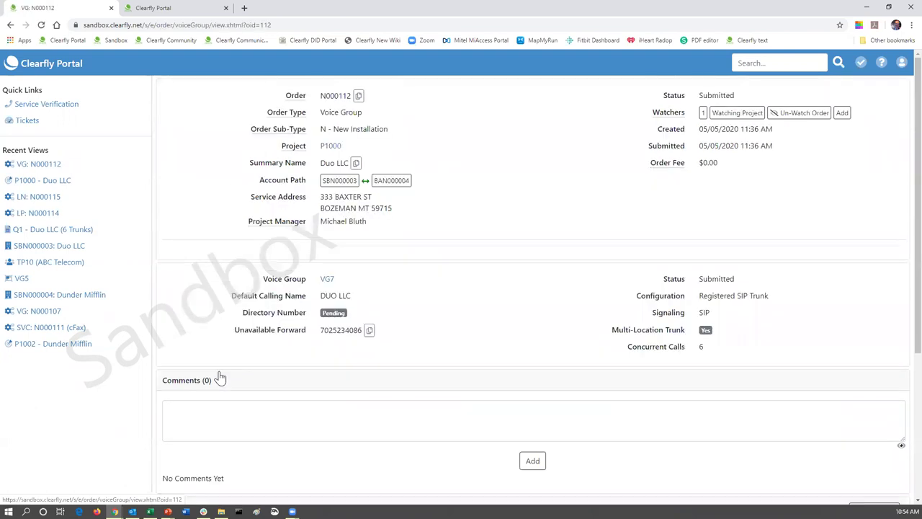
left_click(328, 280)
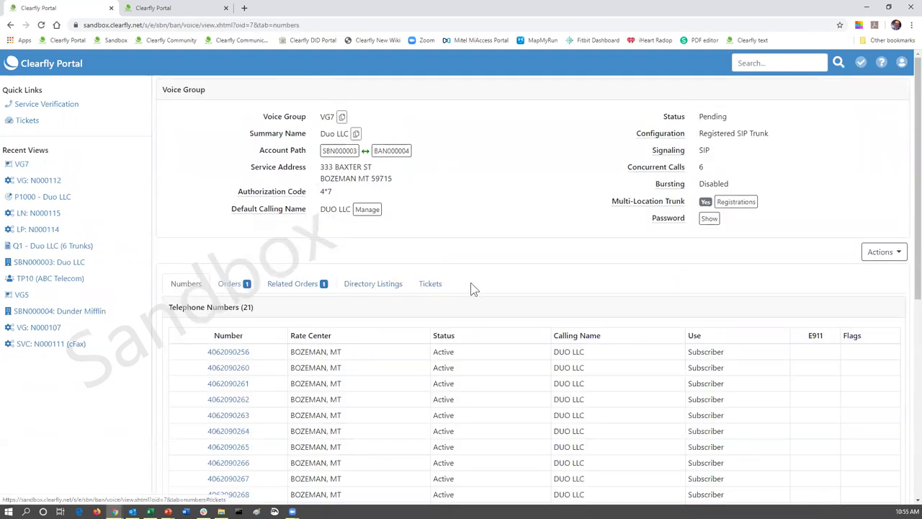
scroll(469, 288, "down", 1)
scroll(473, 283, "down", 1)
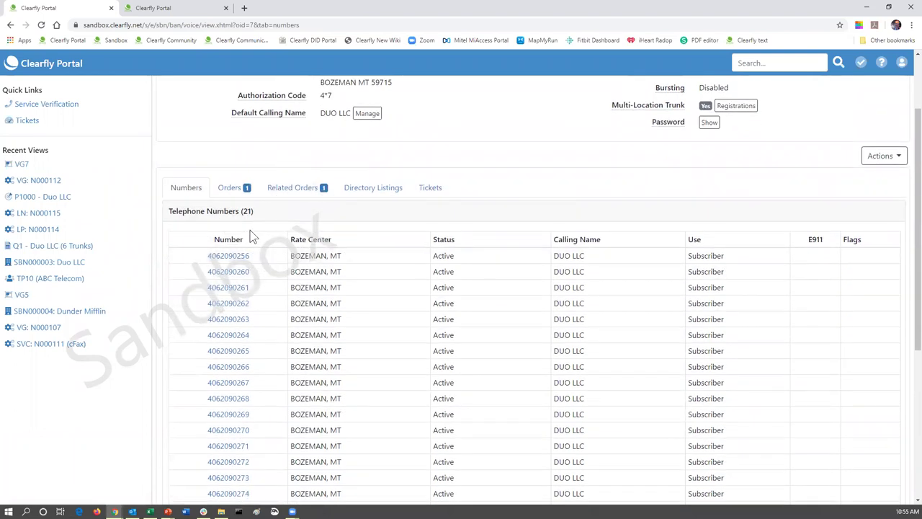
- Review the quote's products and VG7's number statuses, then return to project P1000
left_click(181, 7)
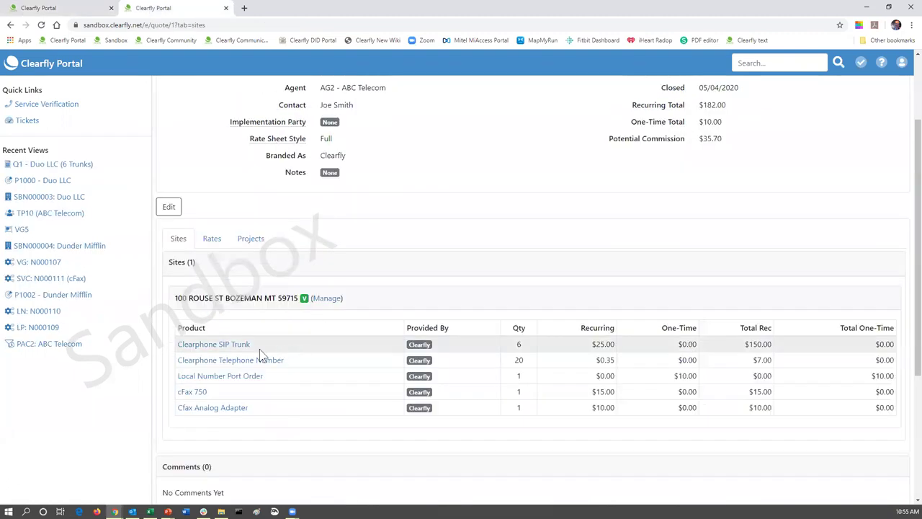
left_click(103, 7)
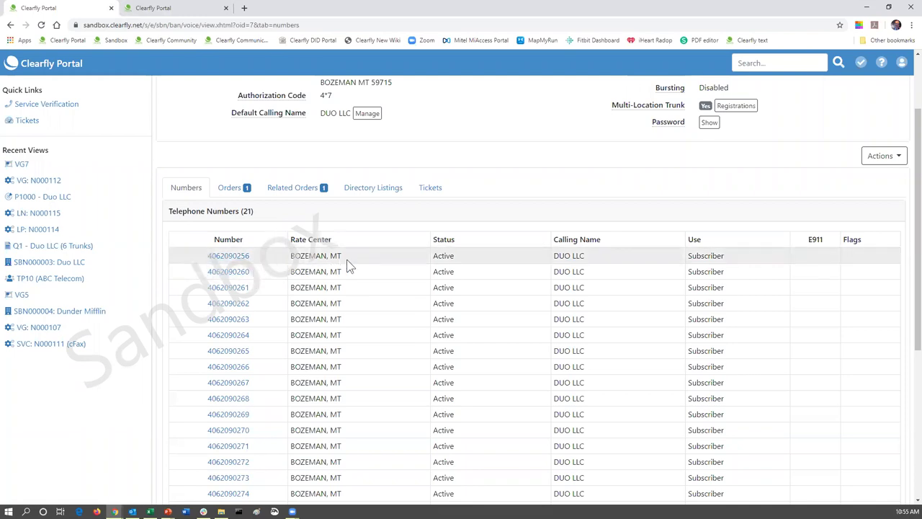
scroll(348, 265, "down", 3)
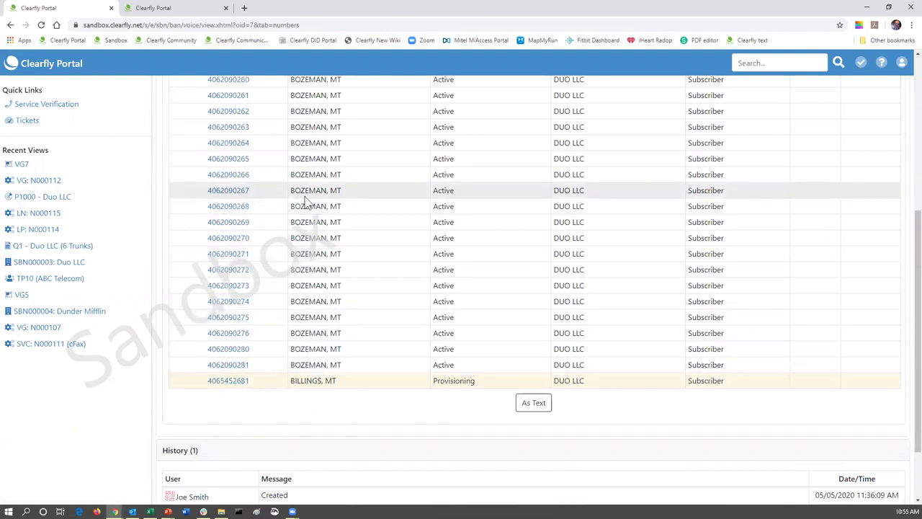
scroll(305, 206, "up", 2)
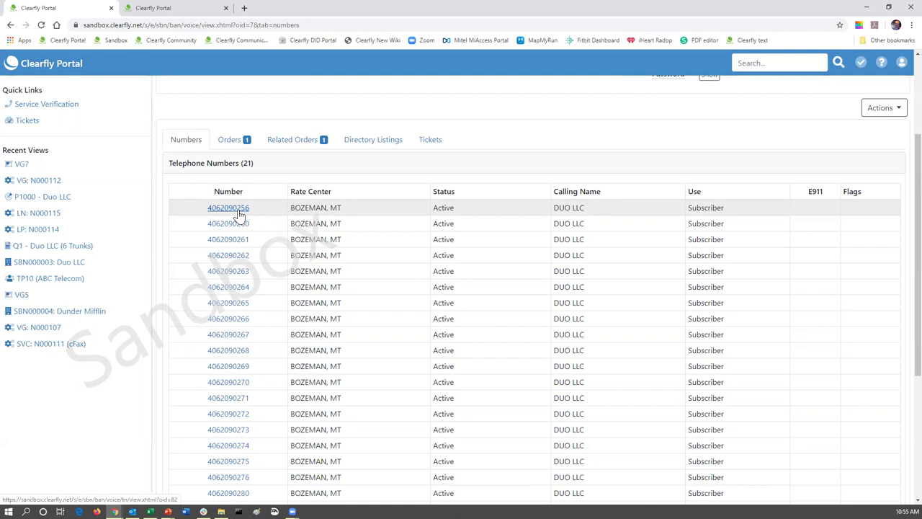
scroll(240, 215, "down", 2)
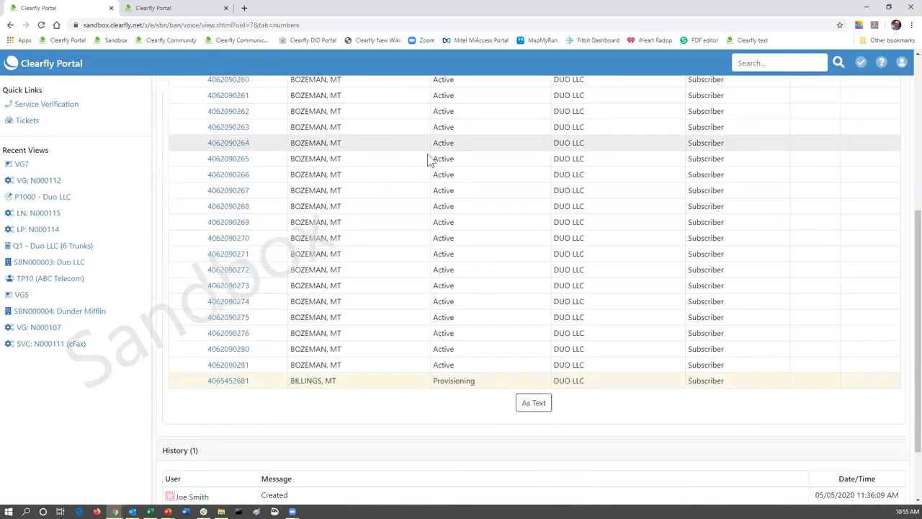
scroll(479, 193, "up", 1)
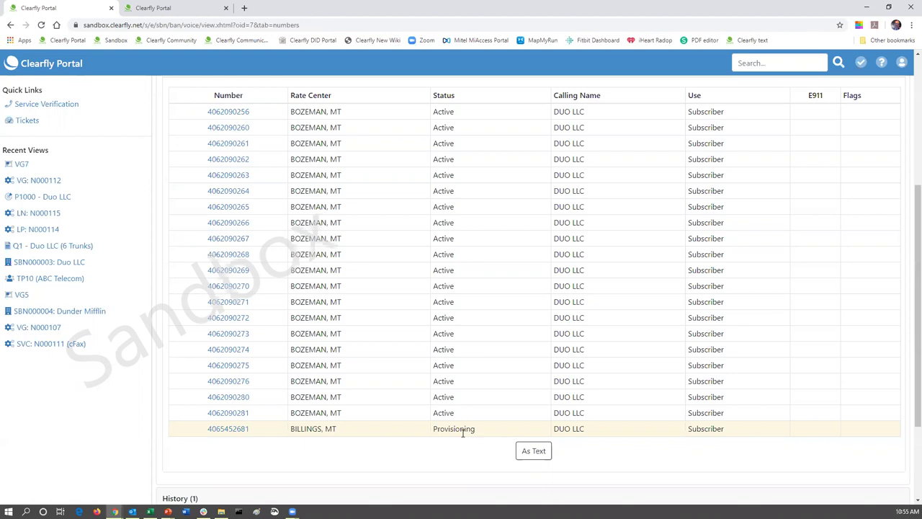
scroll(478, 330, "up", 3)
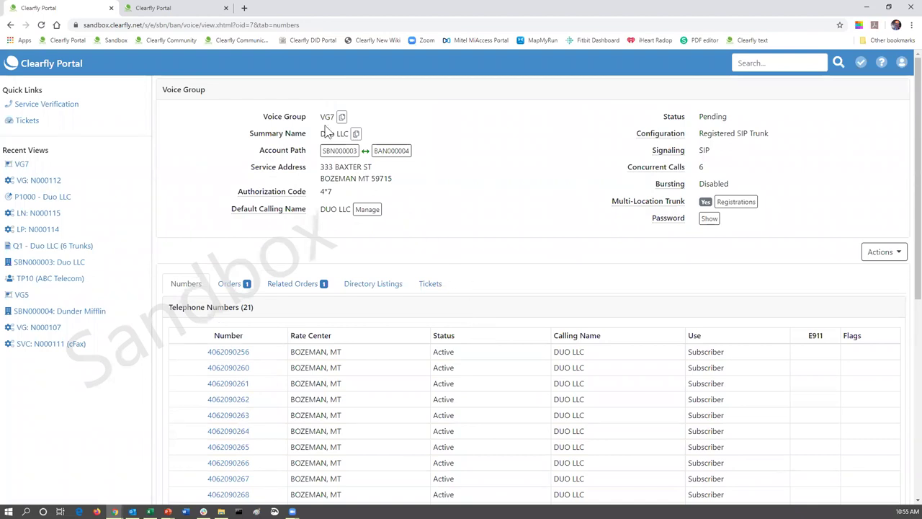
left_click(41, 196)
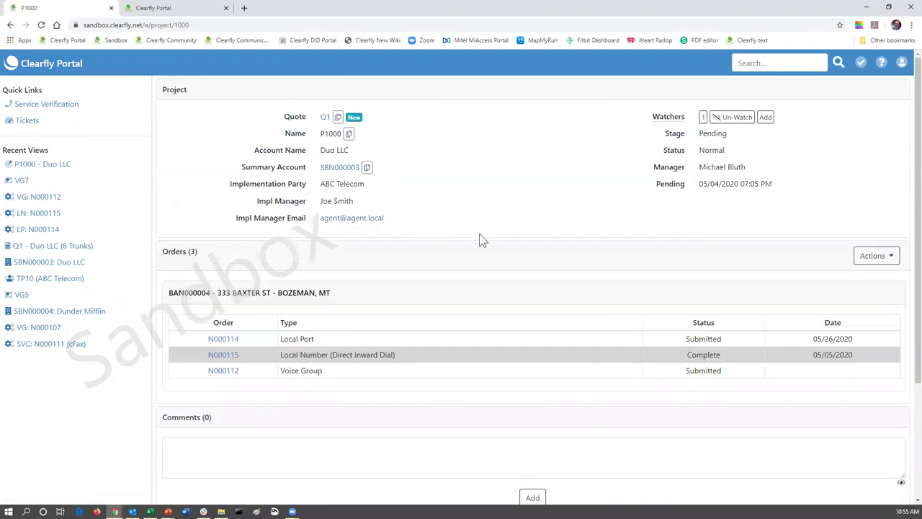
- Recheck the quote's products, then bring up P1000's new-order choices from Actions
scroll(477, 238, "down", 1)
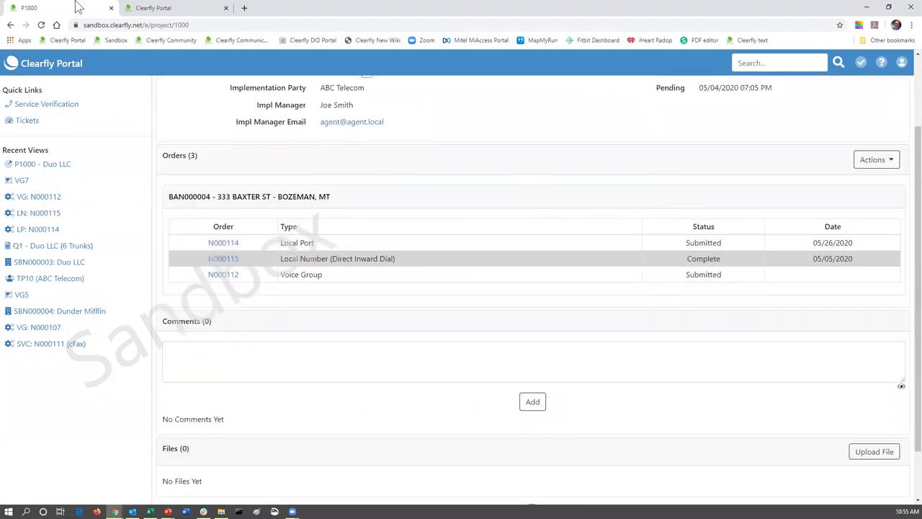
left_click(170, 9)
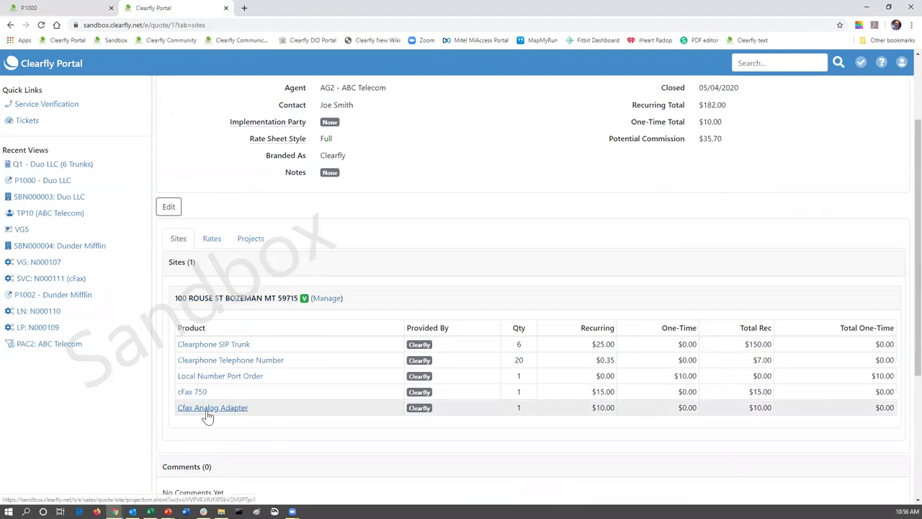
left_click(72, 8)
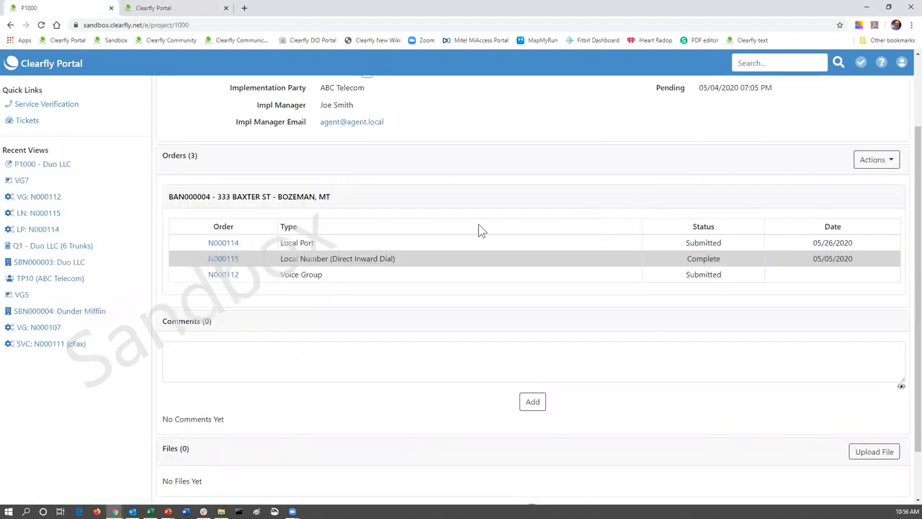
left_click(892, 161)
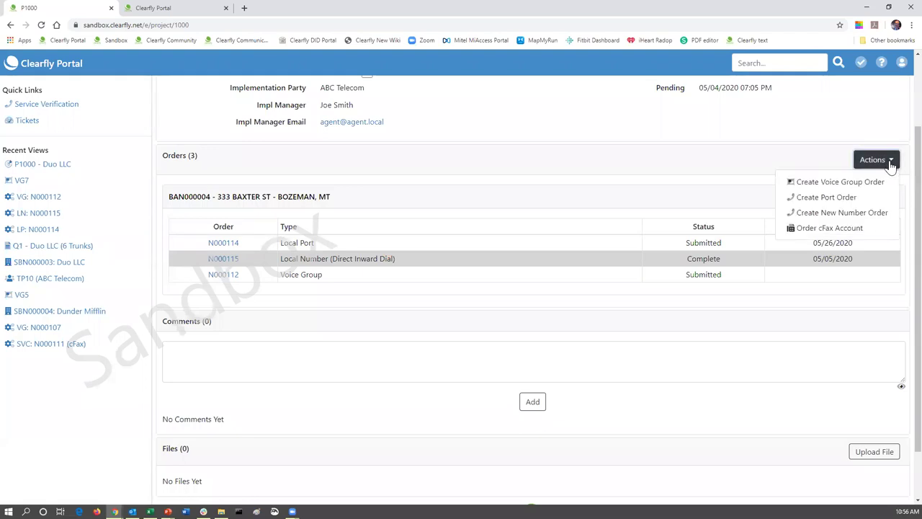
- Start a cFax Account order billed to BAN000004 with Number Type Existing Number, and advance
left_click(813, 231)
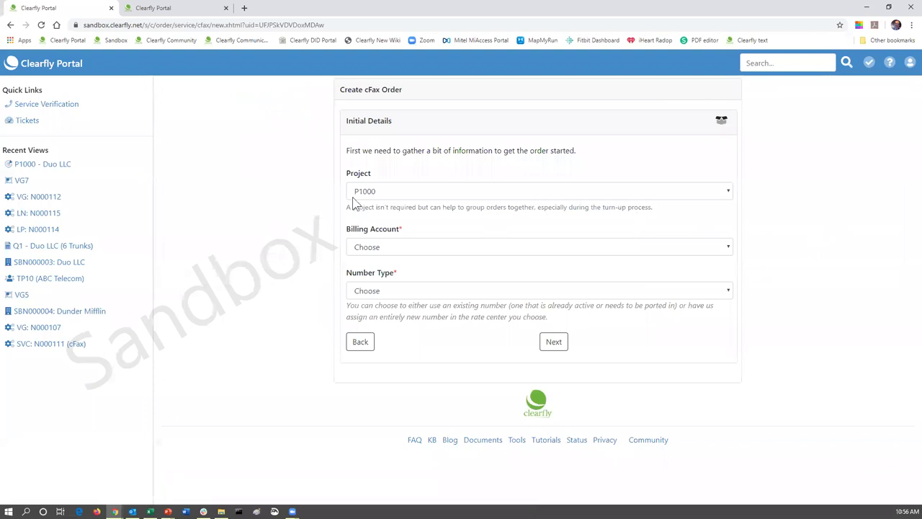
left_click(378, 251)
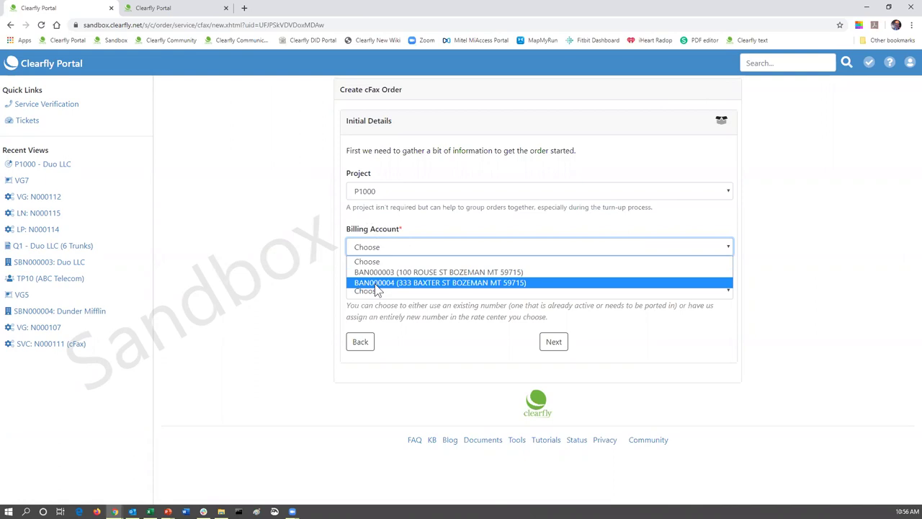
left_click(376, 284)
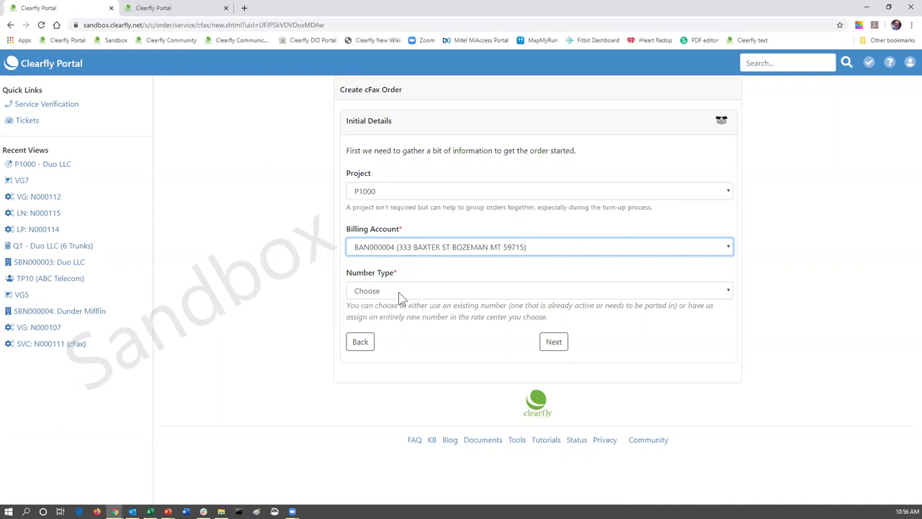
left_click(399, 292)
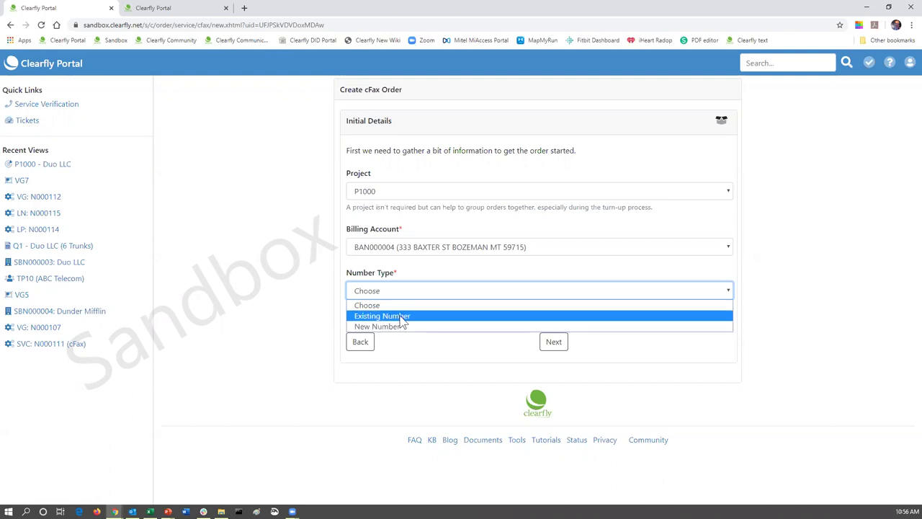
left_click(401, 317)
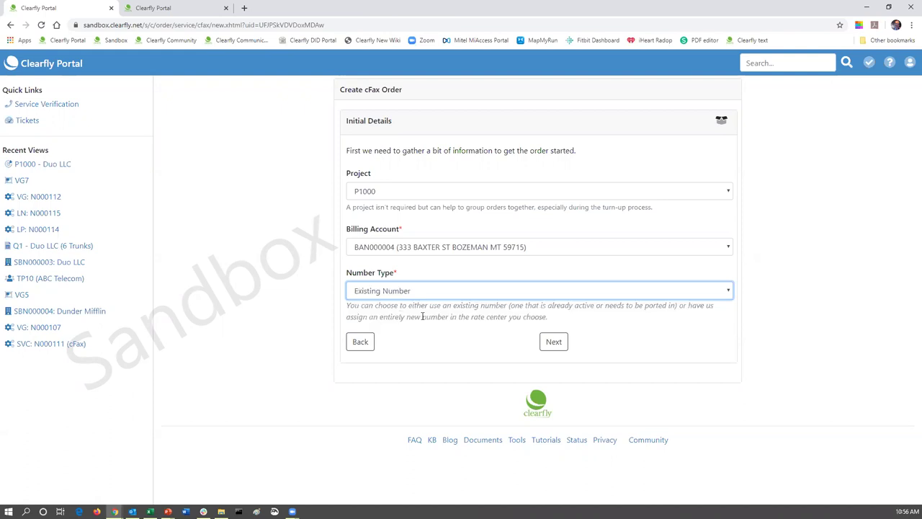
left_click(554, 343)
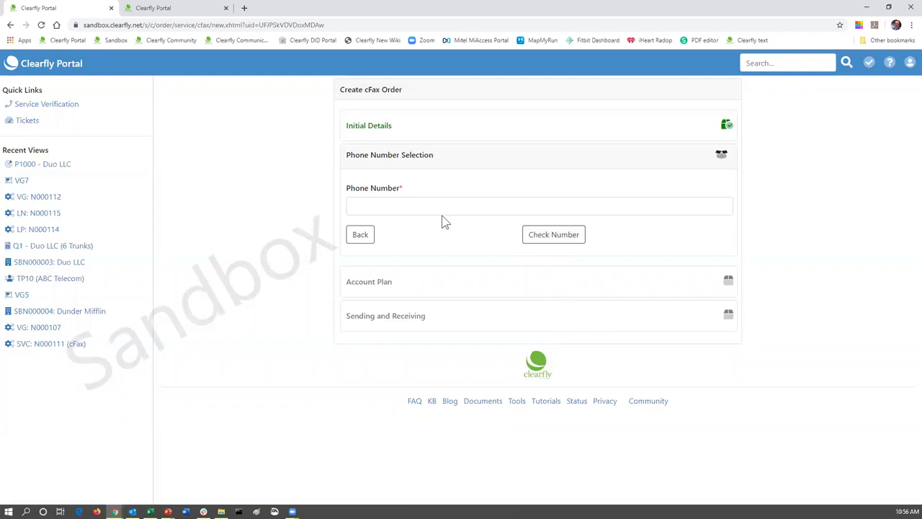
left_click(723, 209)
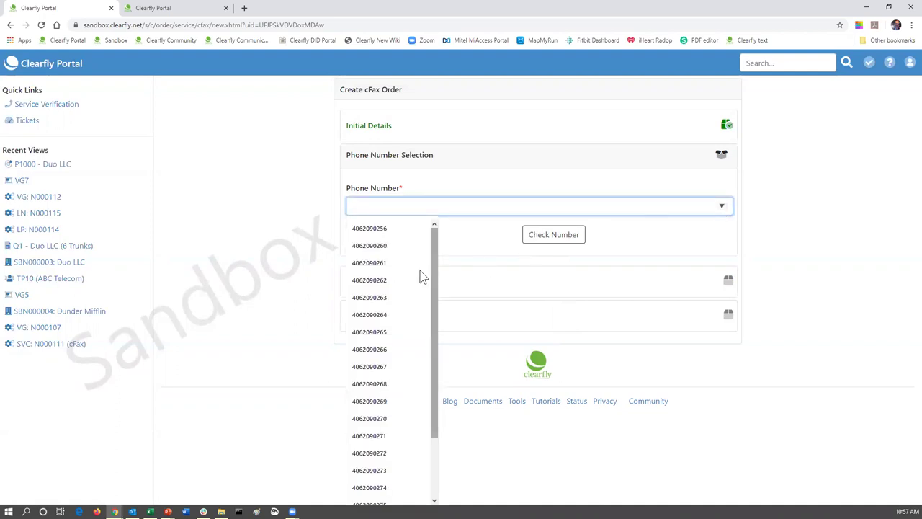
scroll(409, 263, "down", 3)
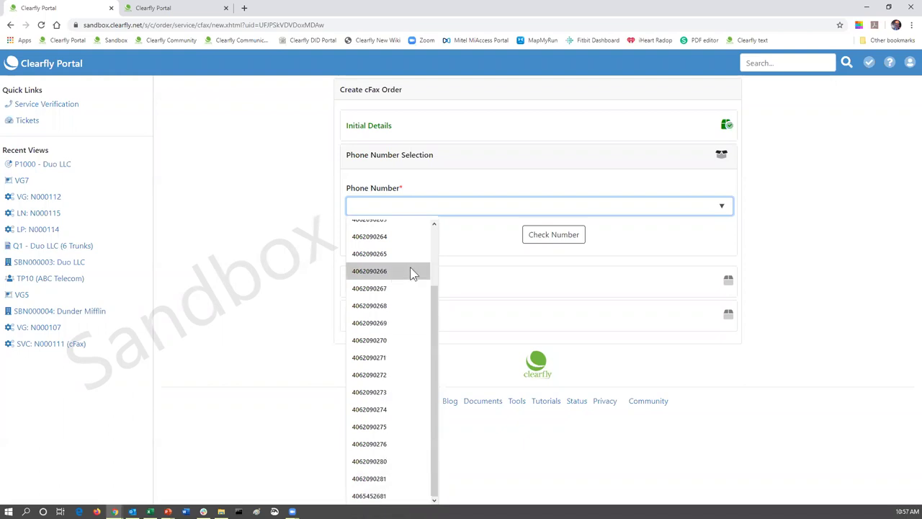
scroll(410, 268, "up", 1)
scroll(407, 252, "up", 1)
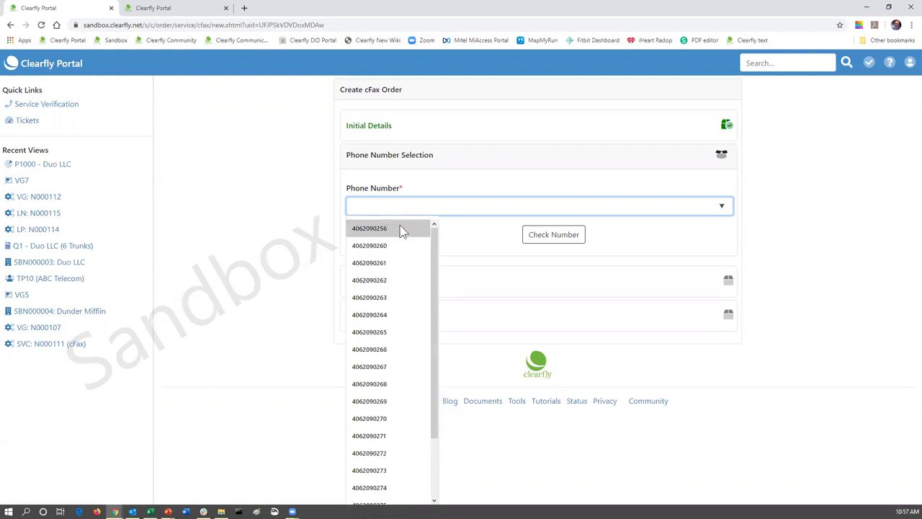
left_click(375, 264)
left_click(555, 242)
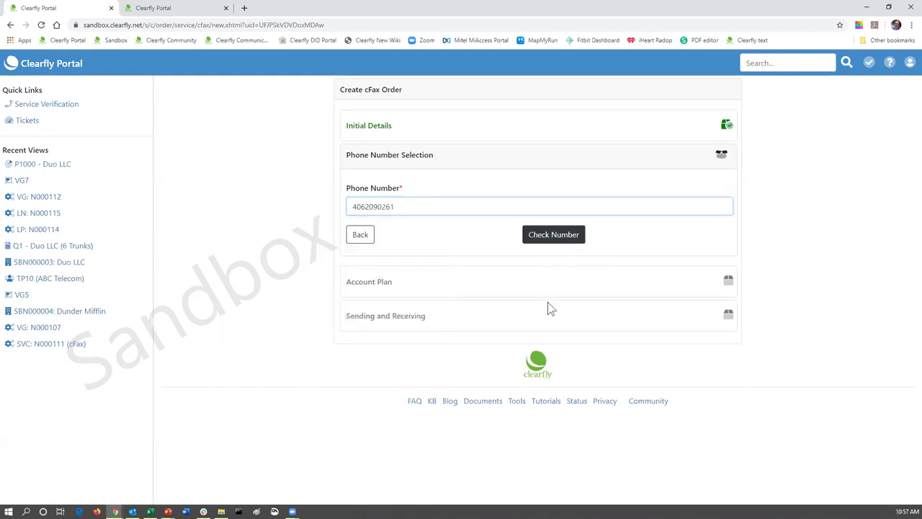
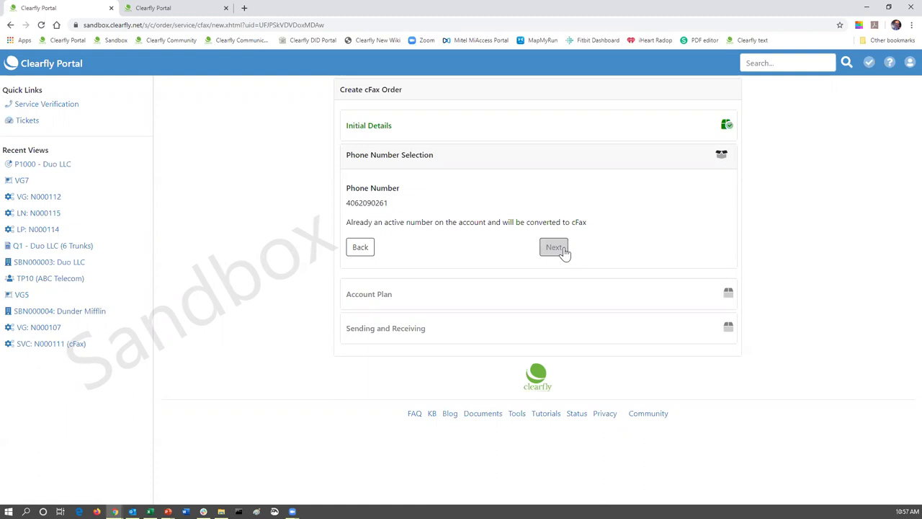
- Confirm the phone number, check the quote, and choose the cFax 750 - $15.00/mo plan
left_click(556, 249)
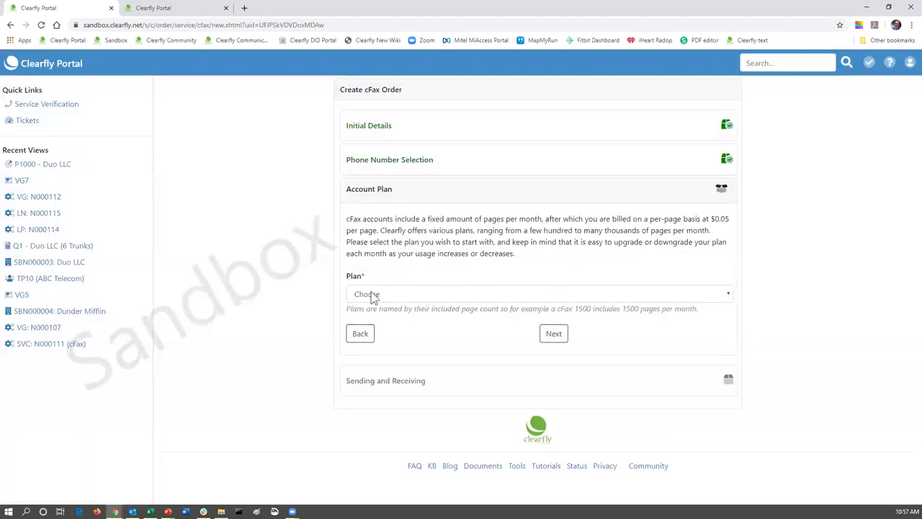
left_click(202, 8)
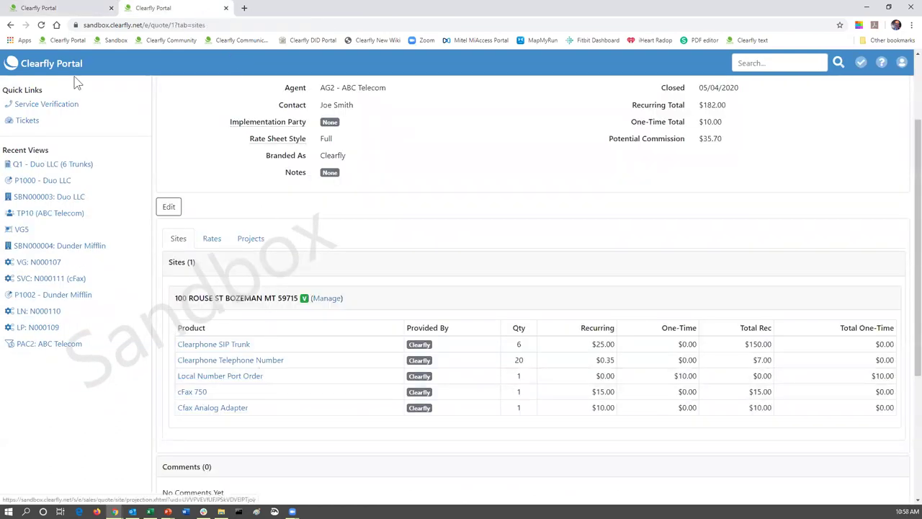
left_click(83, 10)
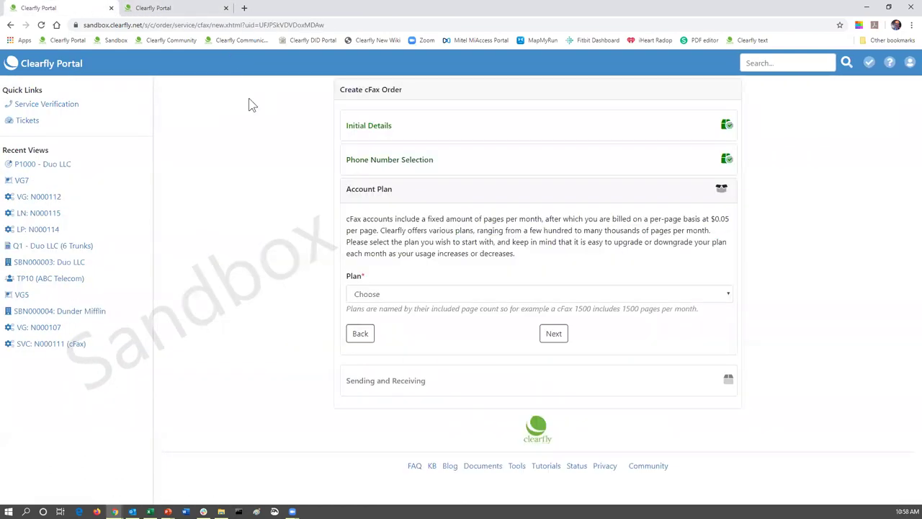
left_click(393, 296)
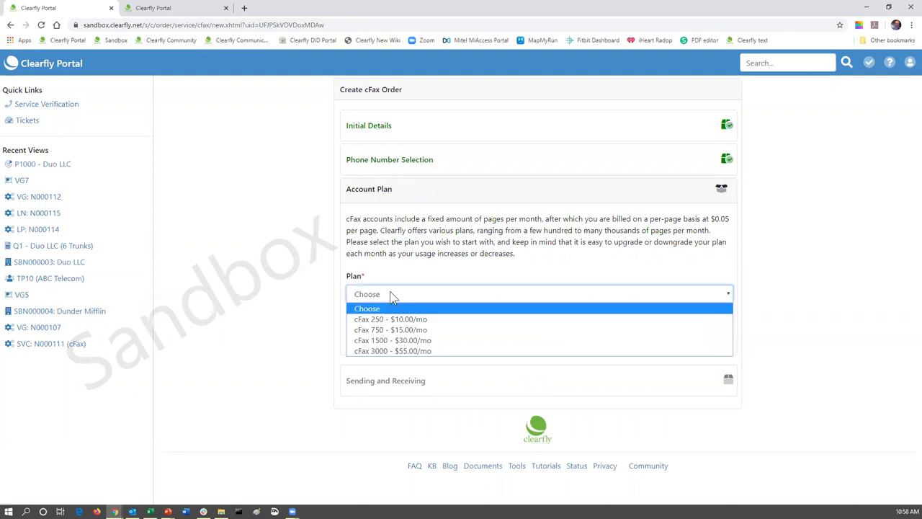
left_click(381, 329)
left_click(554, 333)
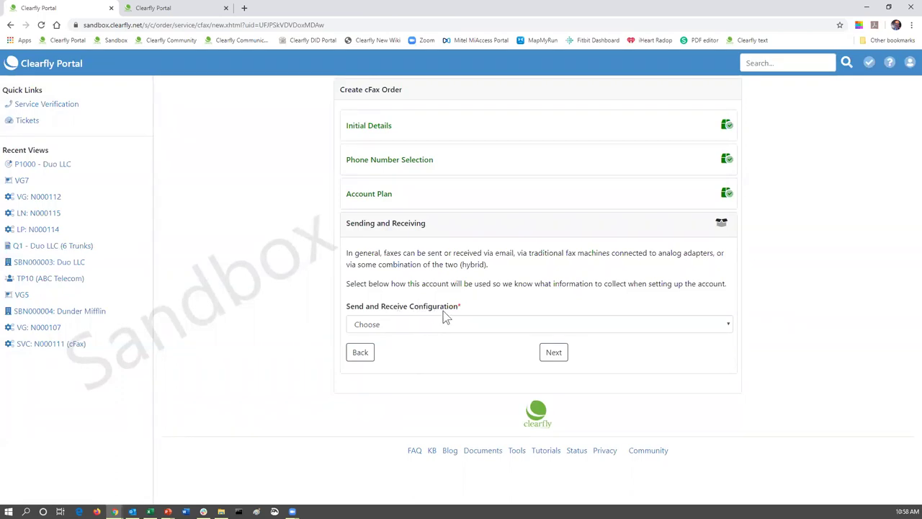
- Set the send/receive configuration to 'Email and Analog Adapter (ATA)' and continue
left_click(431, 330)
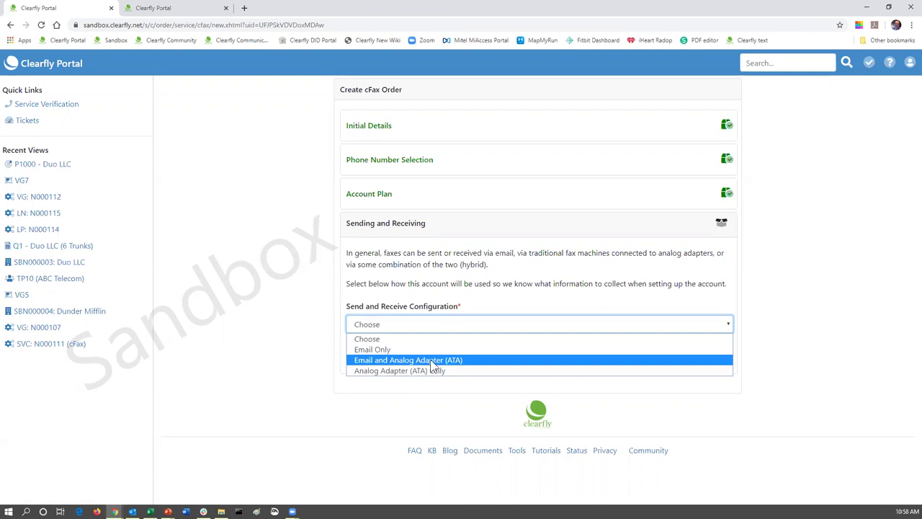
left_click(433, 360)
left_click(555, 353)
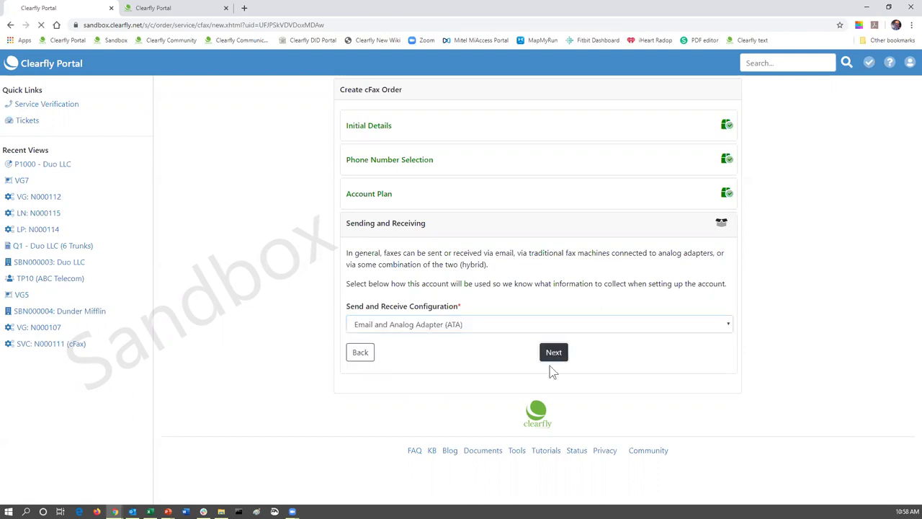
scroll(594, 277, "down", 2)
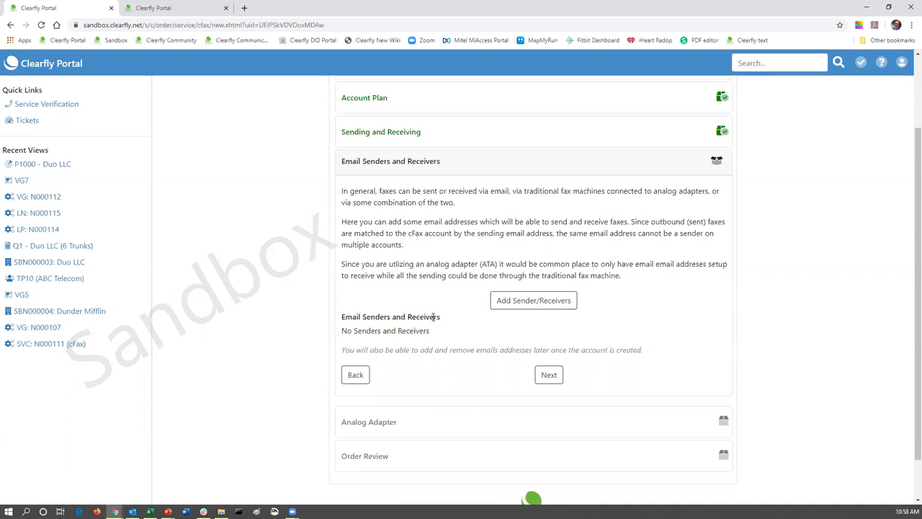
- Add a saved company email address as sender, receiver and account-notice recipient, all set to Yes
left_click(532, 301)
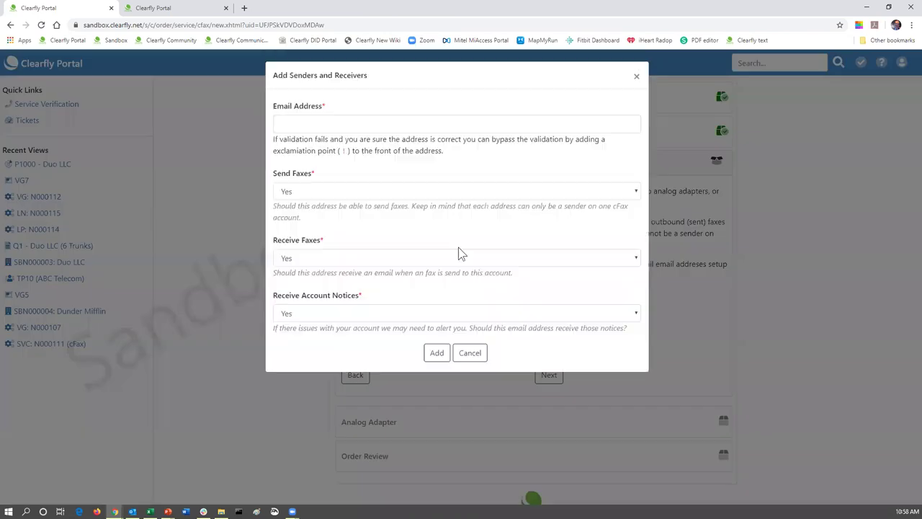
left_click(344, 128)
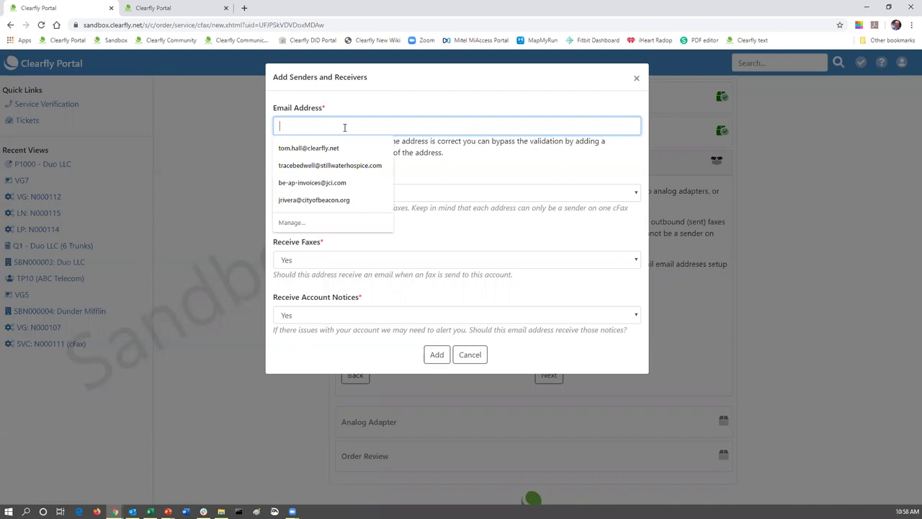
left_click(302, 148)
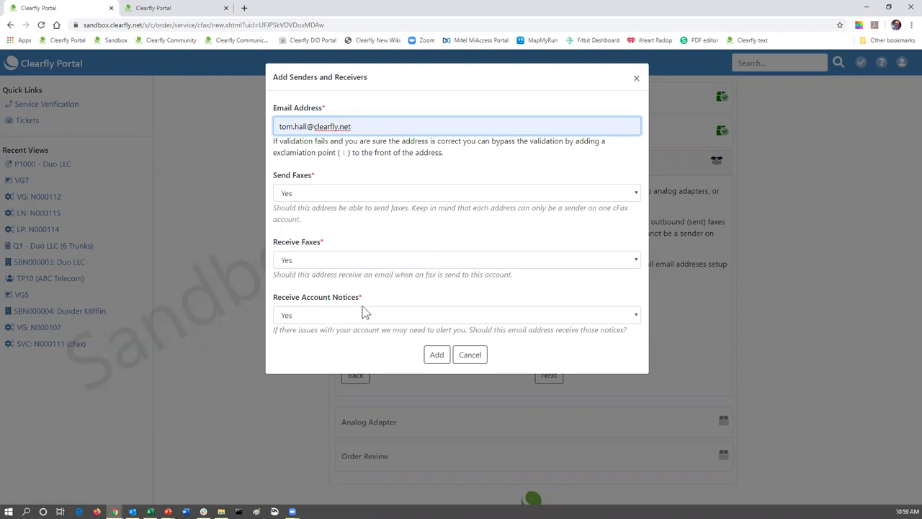
left_click(436, 355)
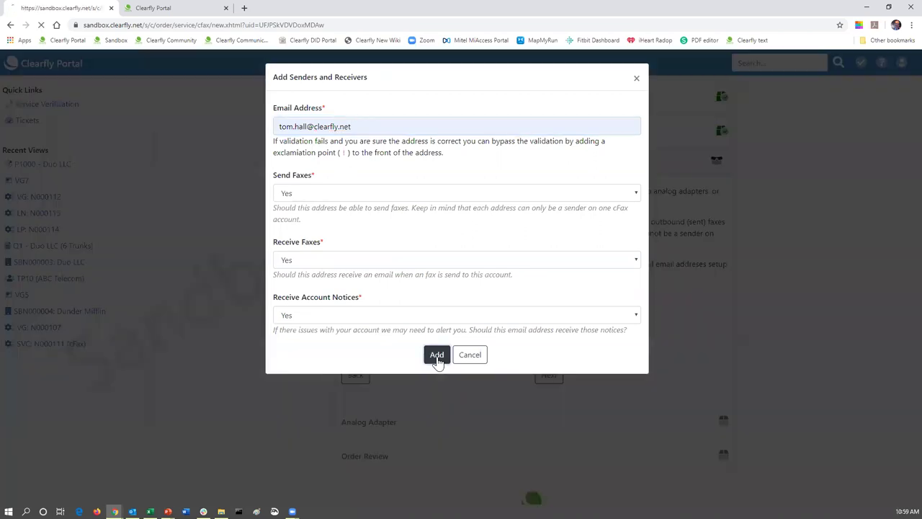
scroll(655, 280, "down", 2)
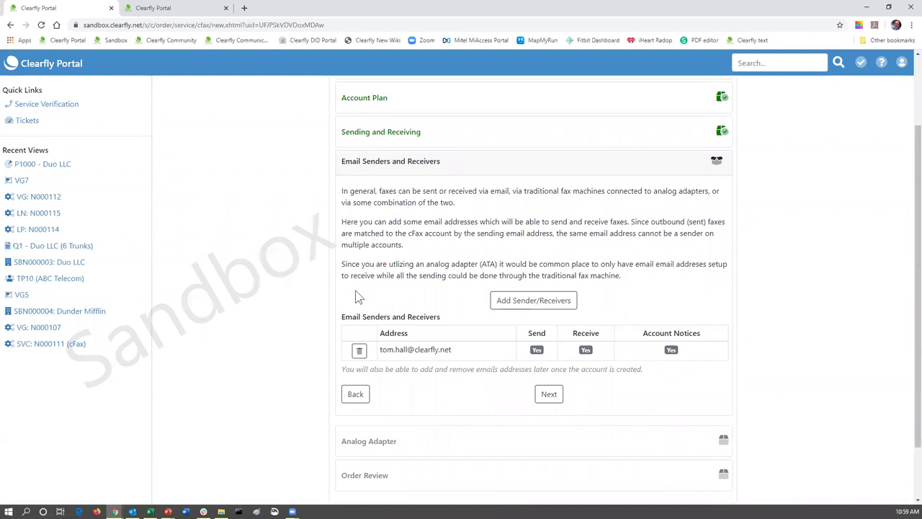
- Add a second gmail address as receive-only, with Send Faxes and Account Notices set to No
left_click(526, 301)
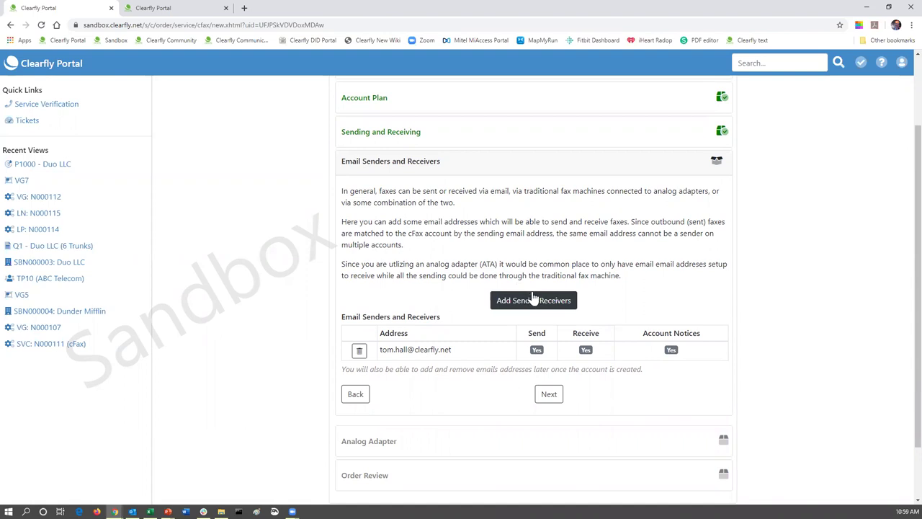
left_click(540, 302)
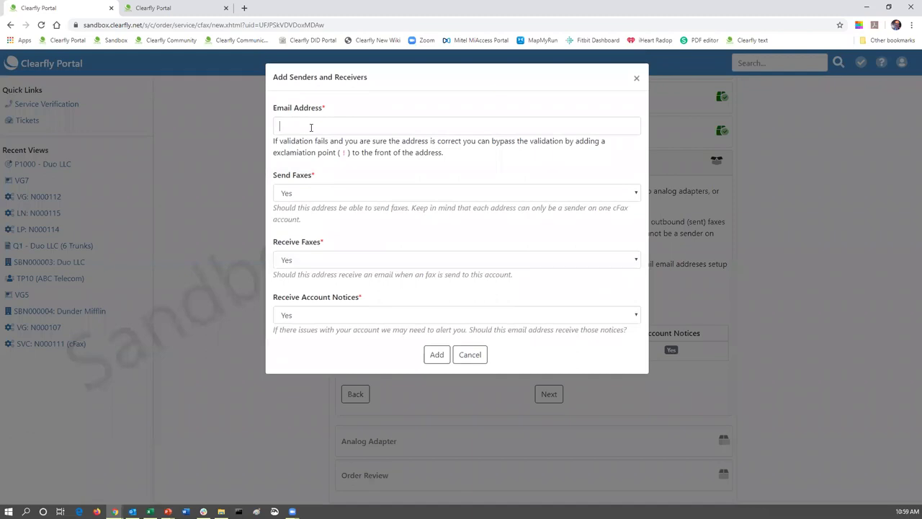
left_click(311, 127)
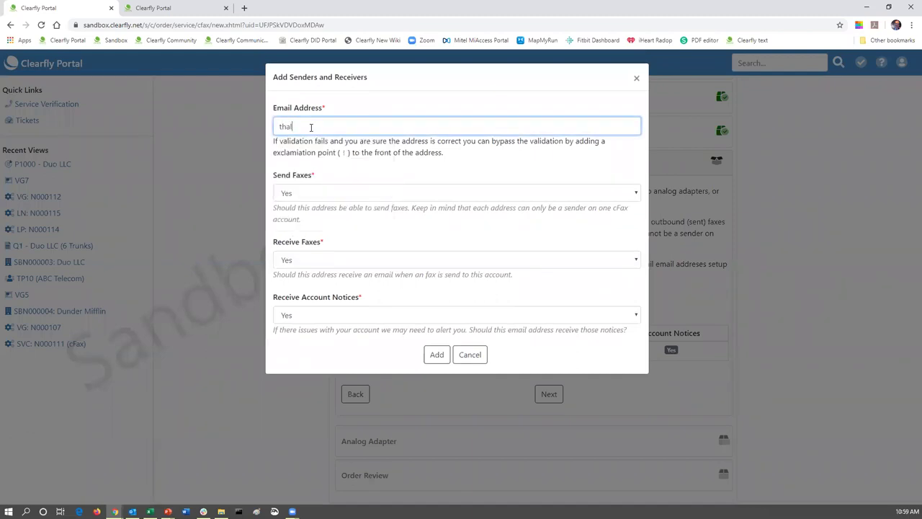
left_click(315, 194)
left_click(303, 226)
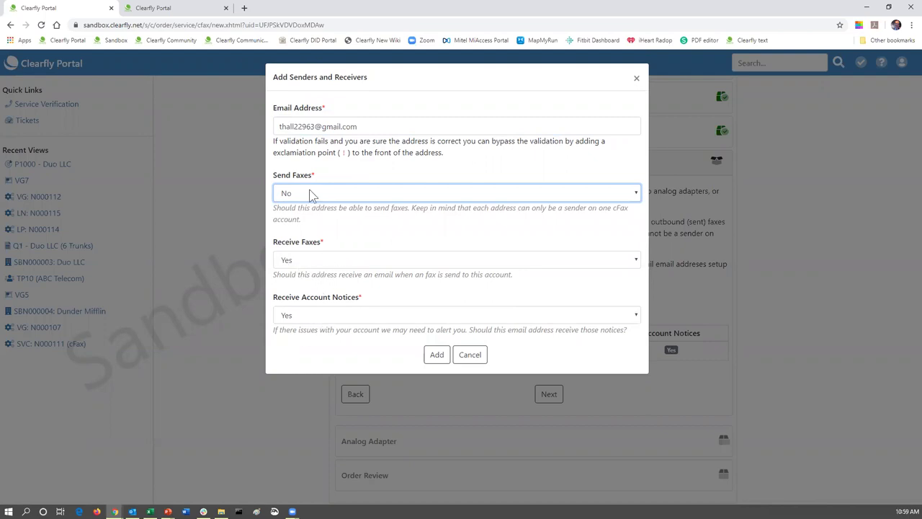
left_click(311, 326)
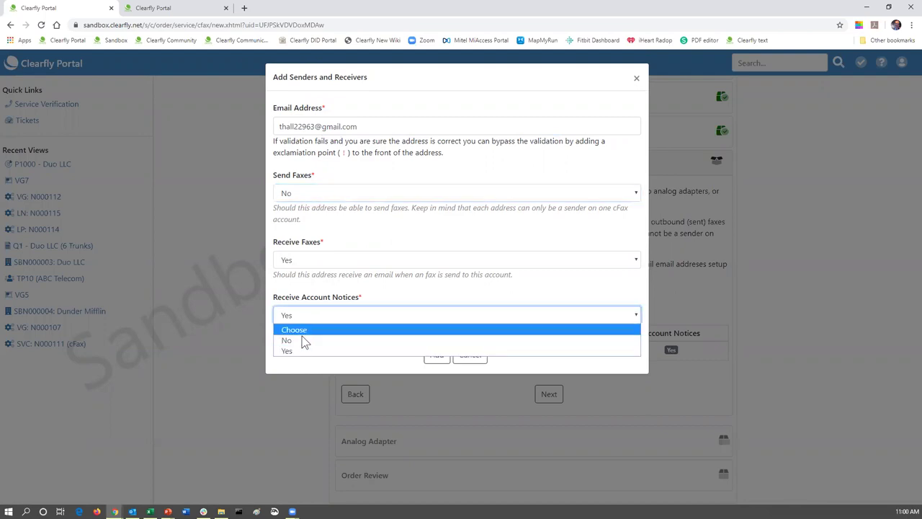
left_click(302, 340)
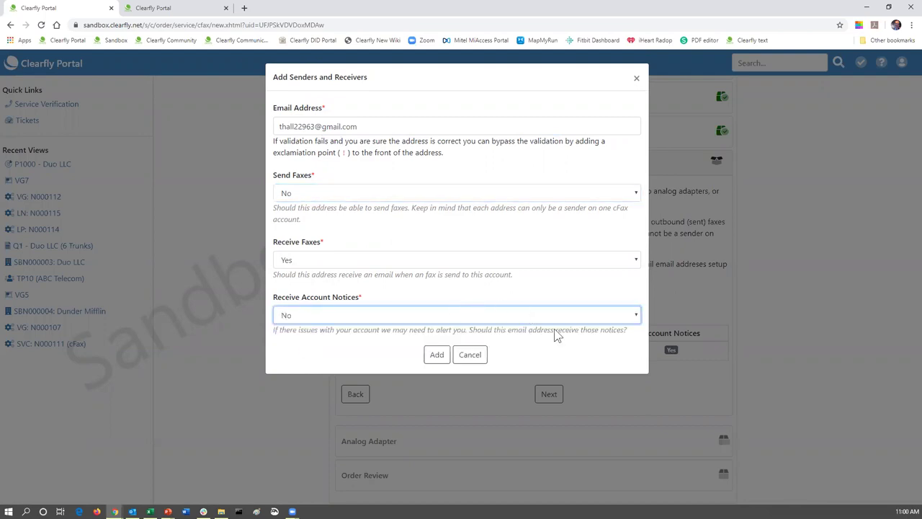
left_click(437, 355)
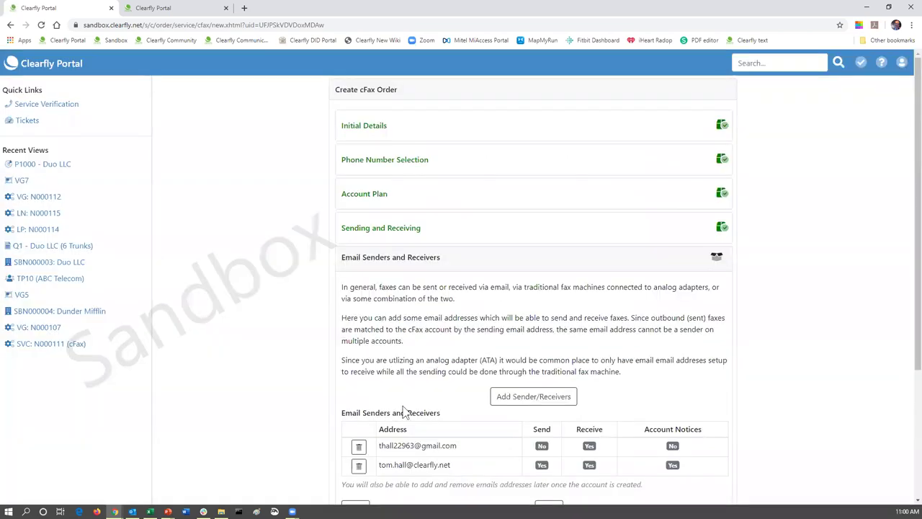
scroll(433, 410, "down", 1)
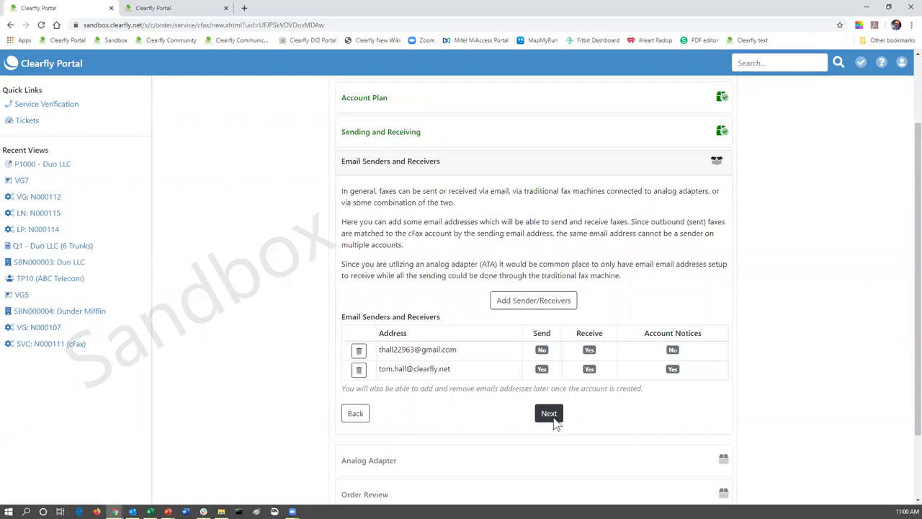
- Finish the email senders step and set the analog adapter configuration to Send Only
left_click(550, 416)
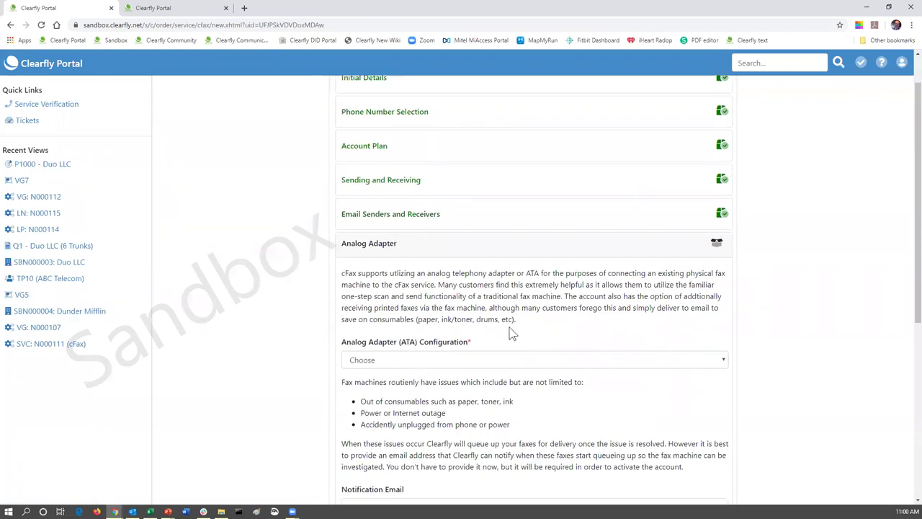
scroll(510, 333, "down", 1)
left_click(373, 313)
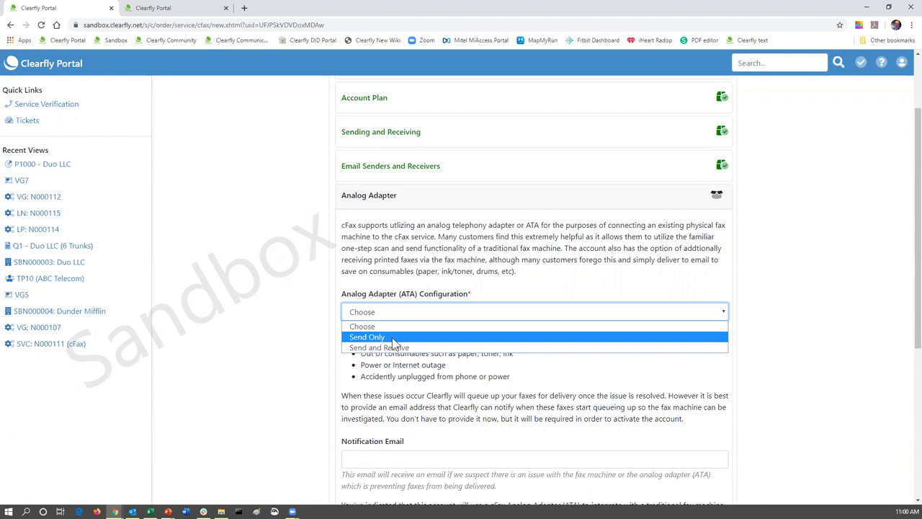
left_click(394, 338)
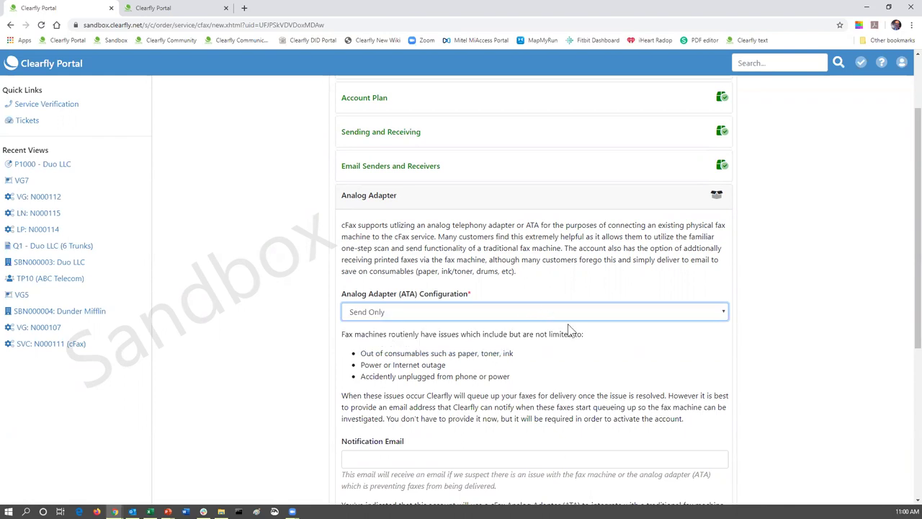
scroll(578, 333, "down", 1)
scroll(579, 333, "down", 1)
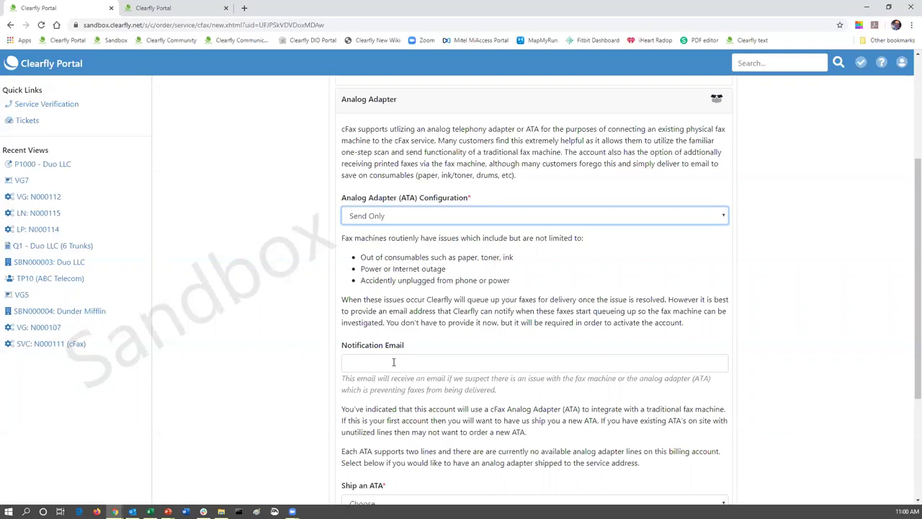
- Fill the notification email with a saved address and choose 'Yes, Ship a new ATA'
left_click(385, 363)
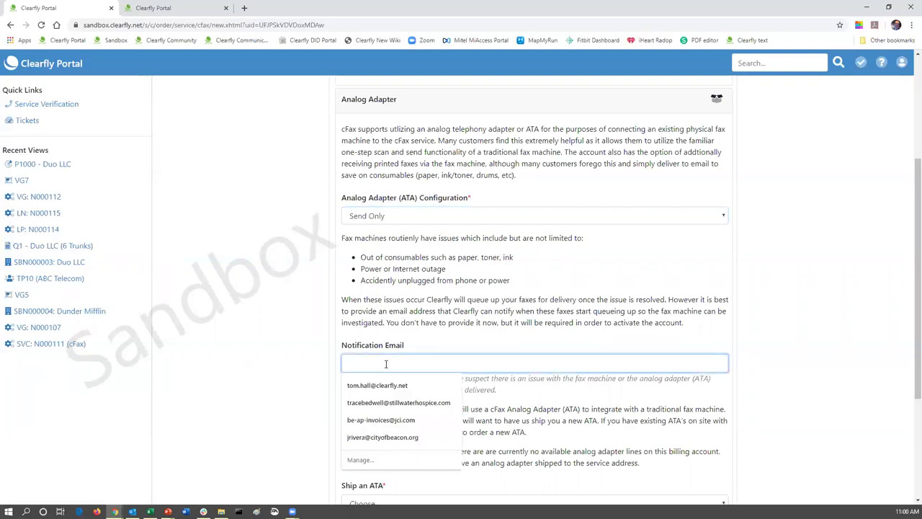
left_click(377, 385)
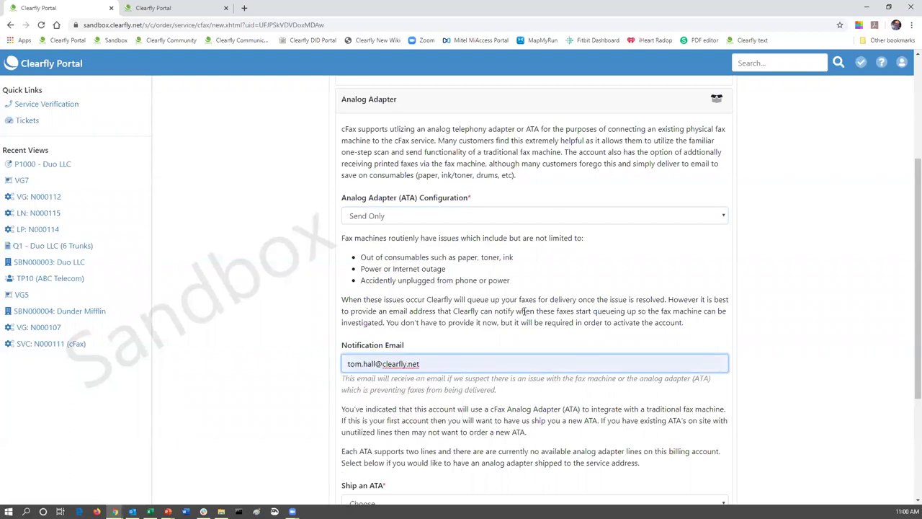
scroll(523, 311, "down", 2)
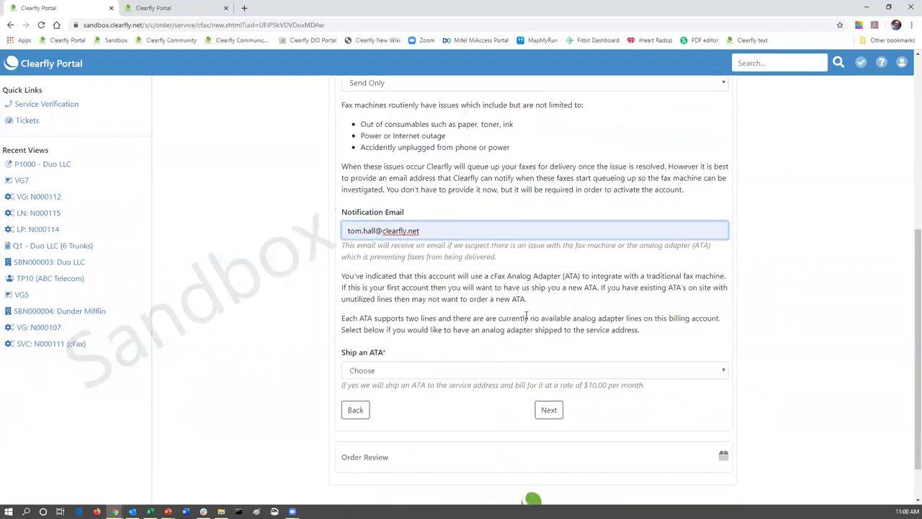
left_click(401, 359)
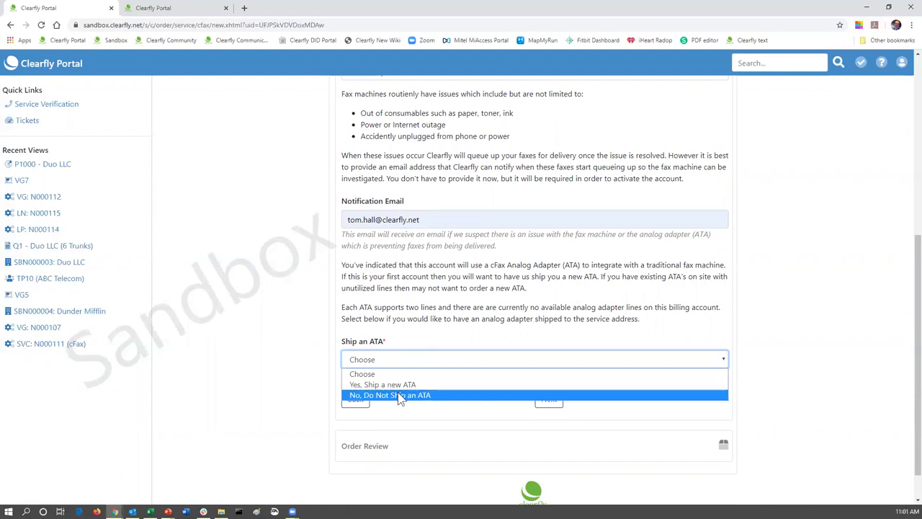
left_click(401, 385)
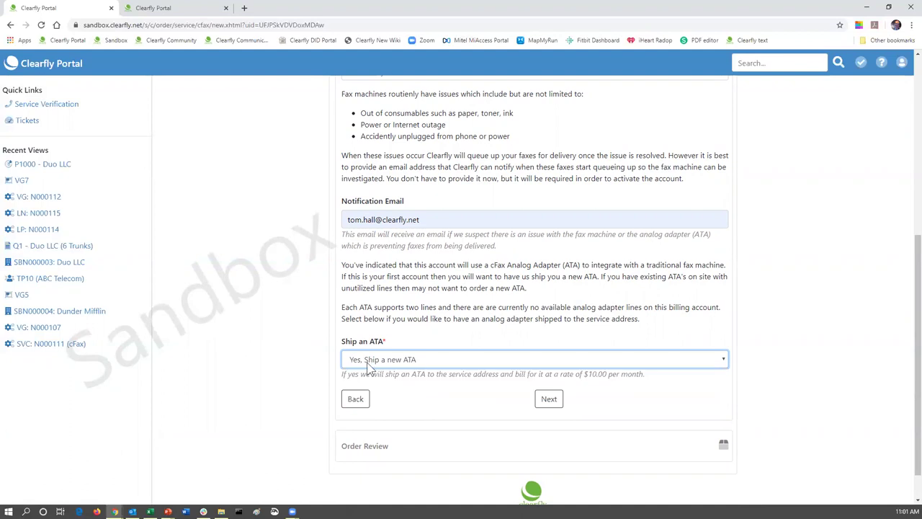
left_click(552, 402)
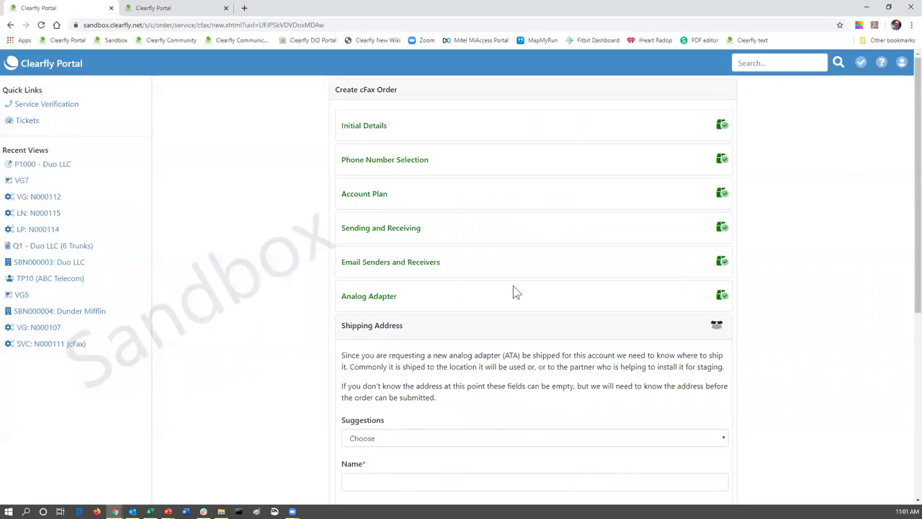
- Auto-fill the shipping address from the ABCTelcom HQ suggestion
scroll(513, 285, "down", 2)
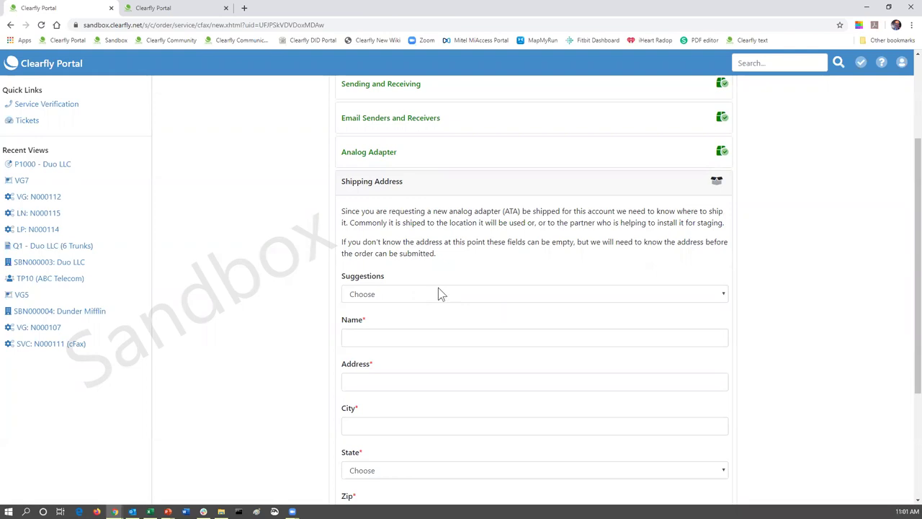
left_click(390, 295)
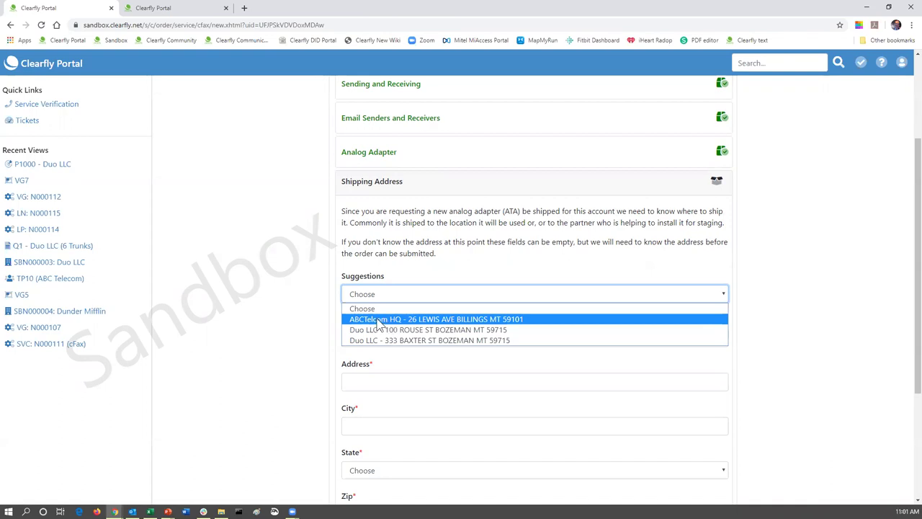
left_click(378, 320)
scroll(426, 341, "down", 1)
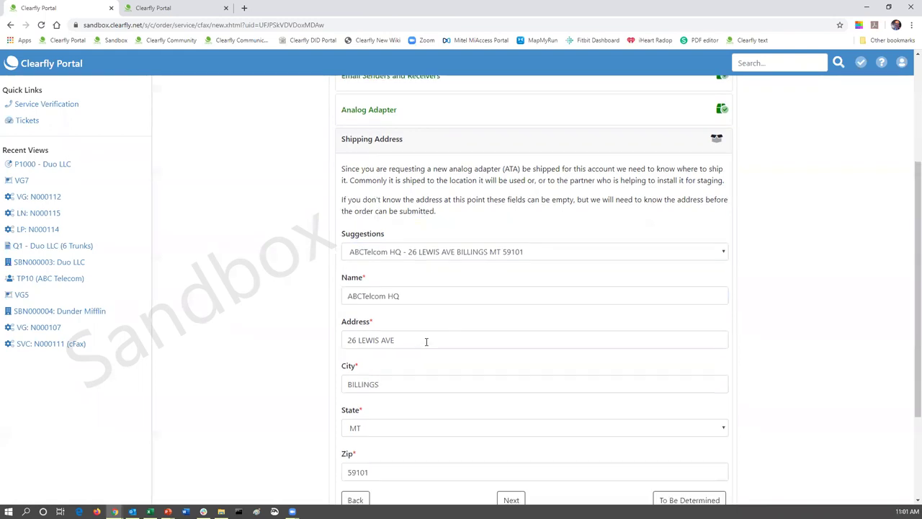
scroll(426, 342, "down", 2)
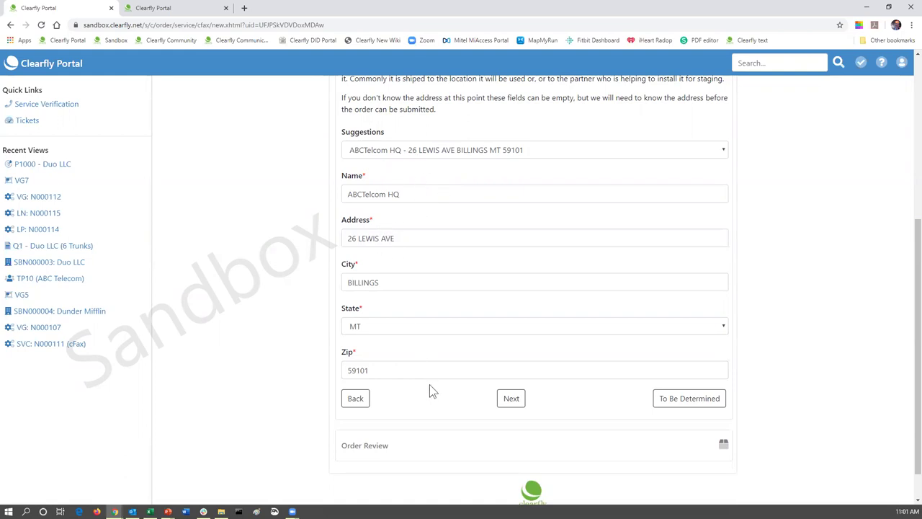
- Open Order Review and look over the plan, email senders, ATA and ship-to details
left_click(511, 399)
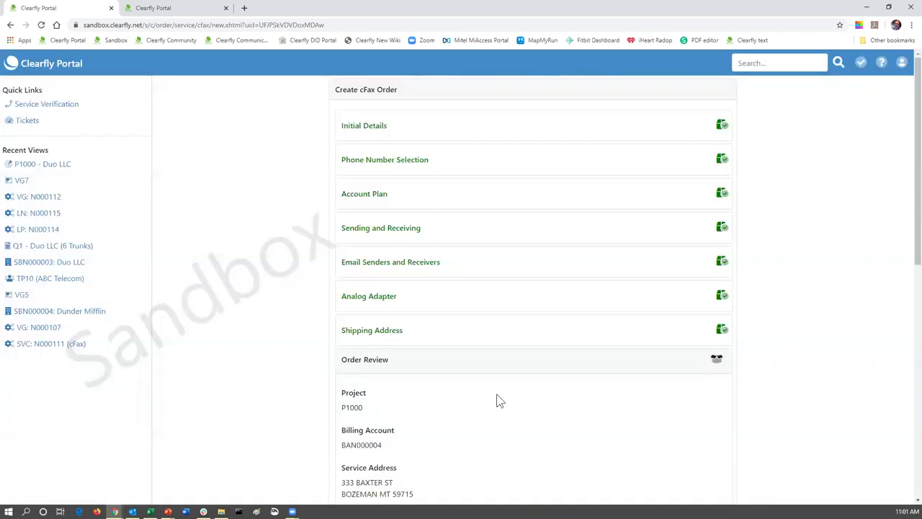
scroll(497, 305, "down", 2)
scroll(497, 305, "down", 2)
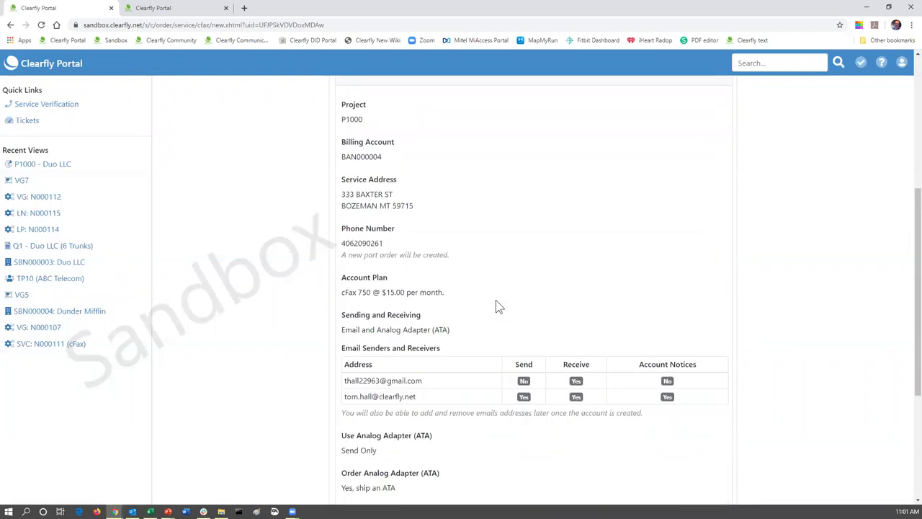
scroll(487, 180, "up", 1)
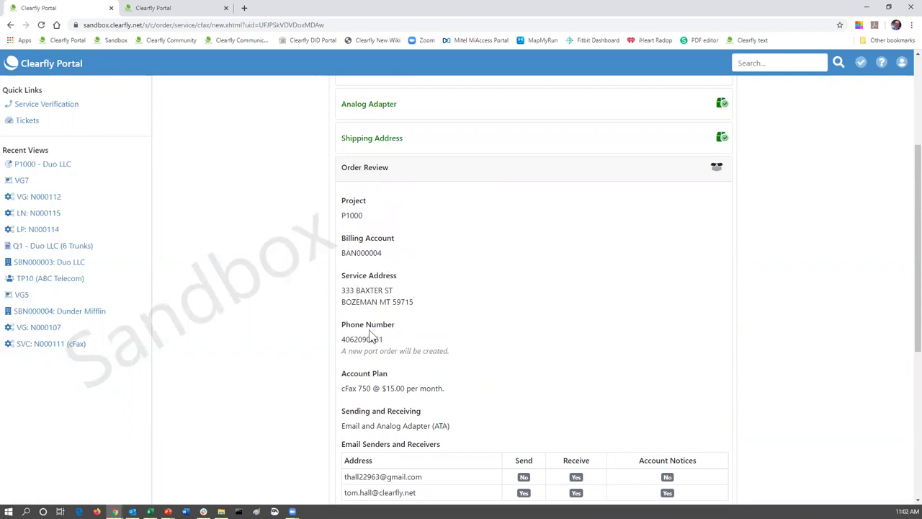
scroll(444, 352, "down", 1)
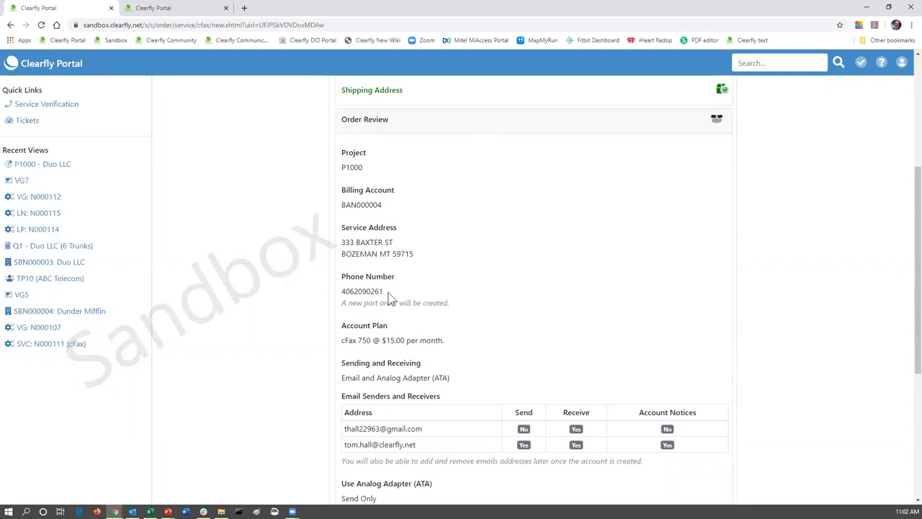
scroll(511, 372, "down", 2)
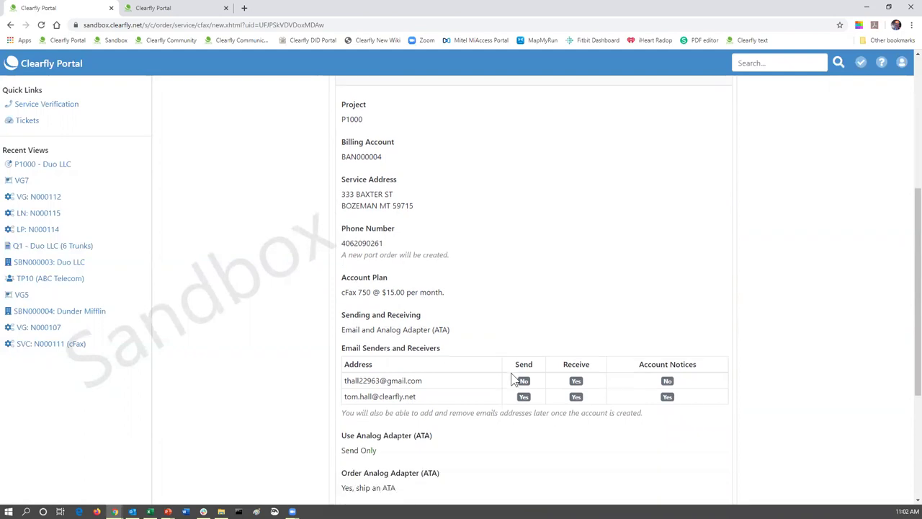
scroll(469, 384, "down", 2)
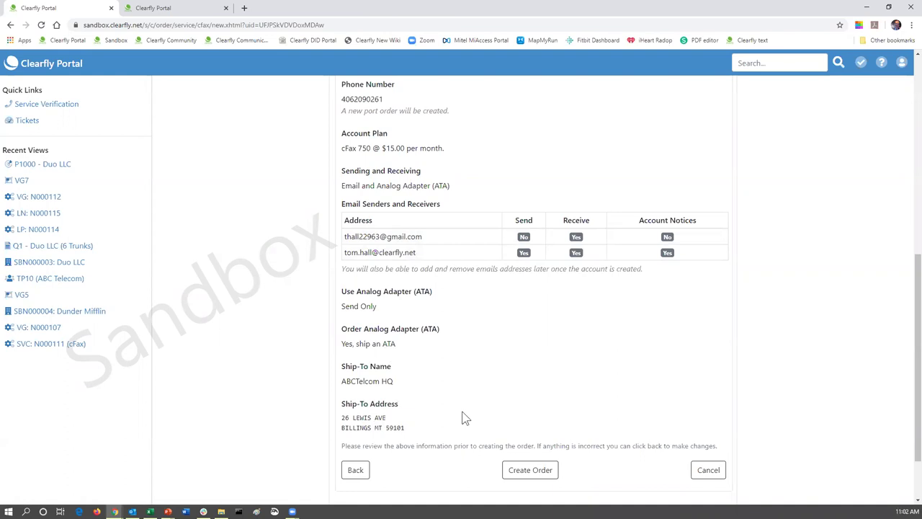
- Create the cFax order and open project P1000 showing pending orders N000116 and N000117
left_click(531, 472)
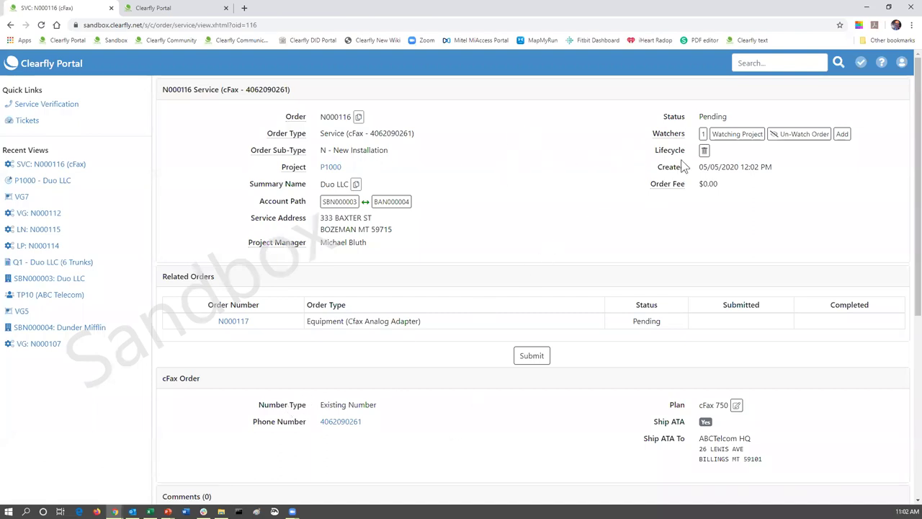
left_click(330, 168)
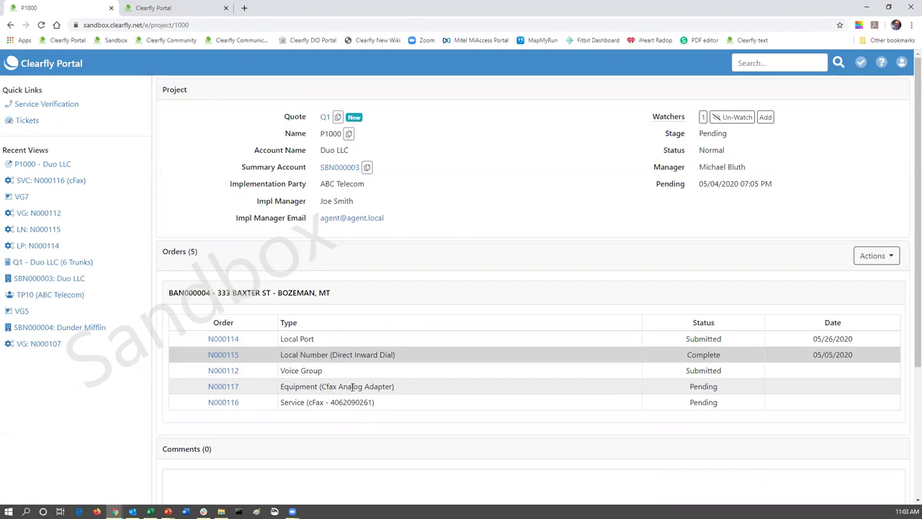
left_click(225, 387)
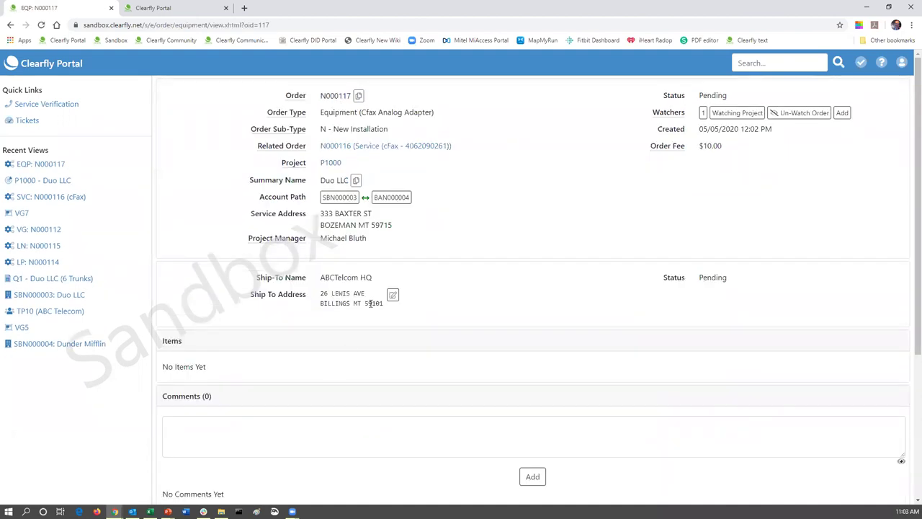
left_click(11, 25)
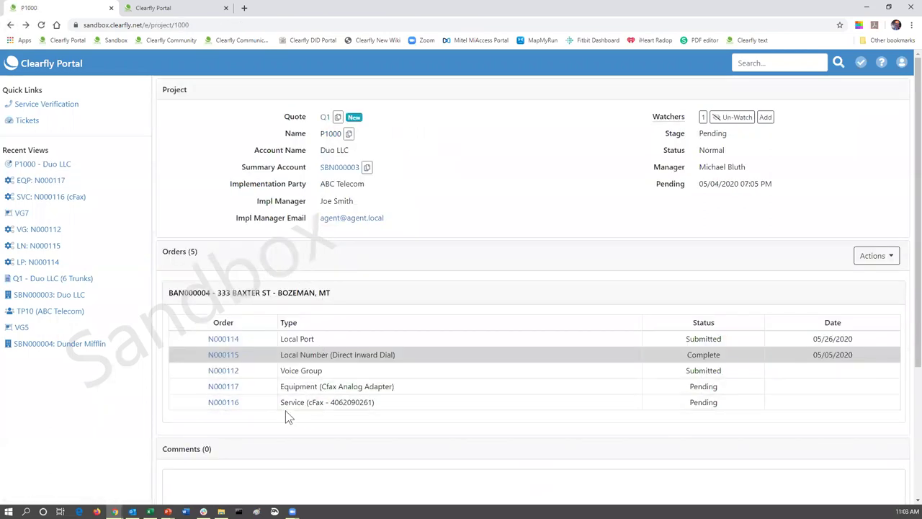
left_click(225, 407)
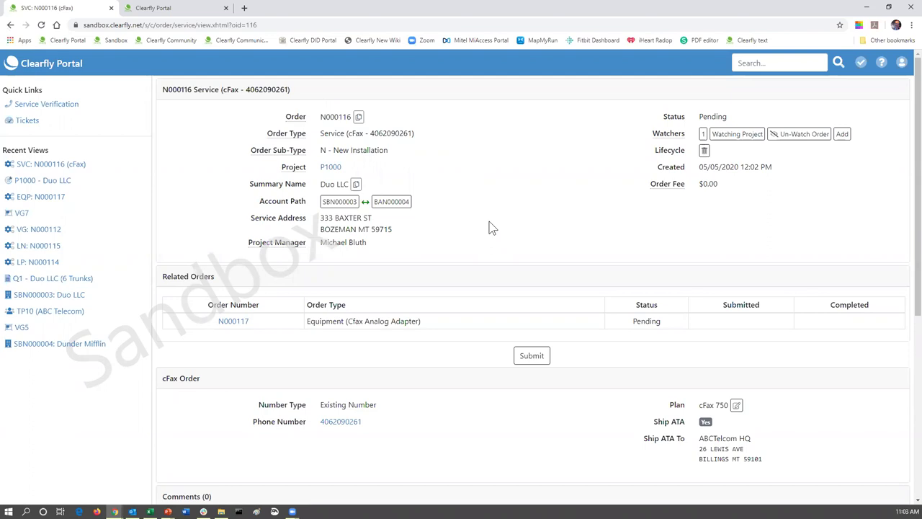
scroll(490, 228, "down", 2)
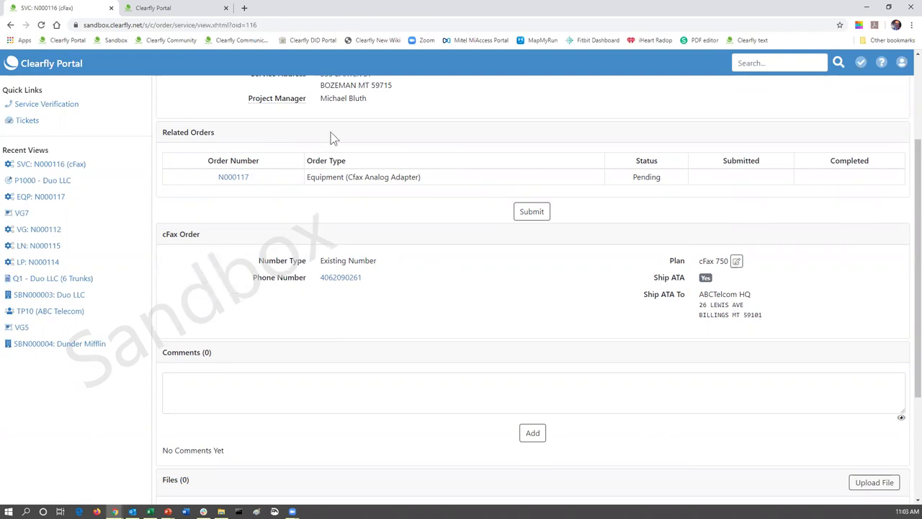
scroll(330, 137, "up", 2)
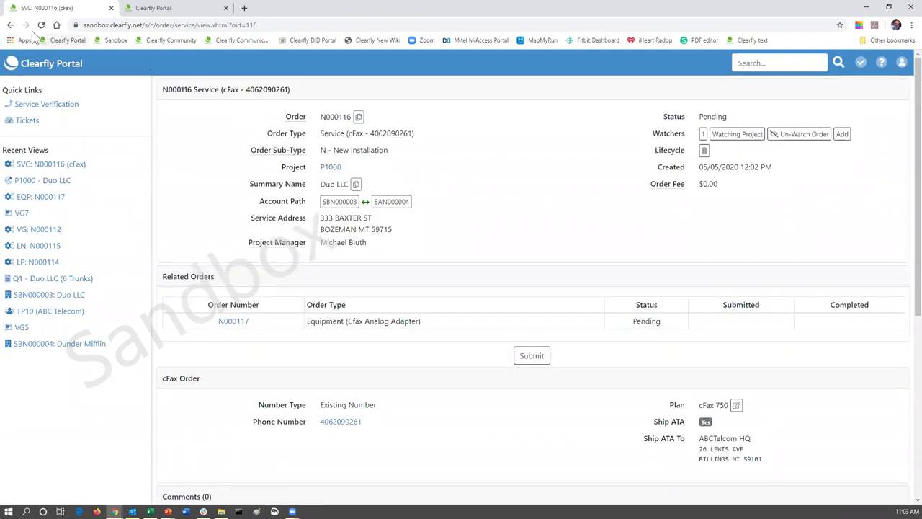
left_click(10, 25)
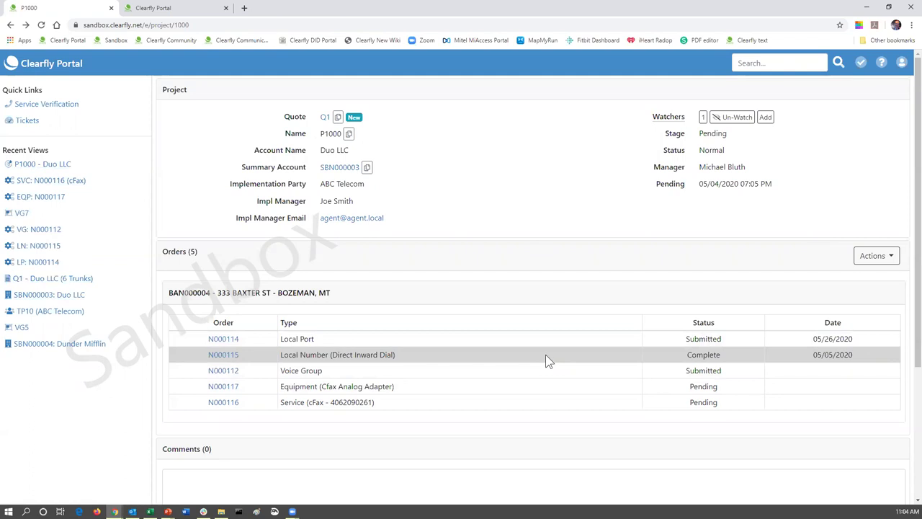
- Go from the dashboard through TP10 ABC Telecom's Account Access to SBN000001's Voice tab
left_click(56, 66)
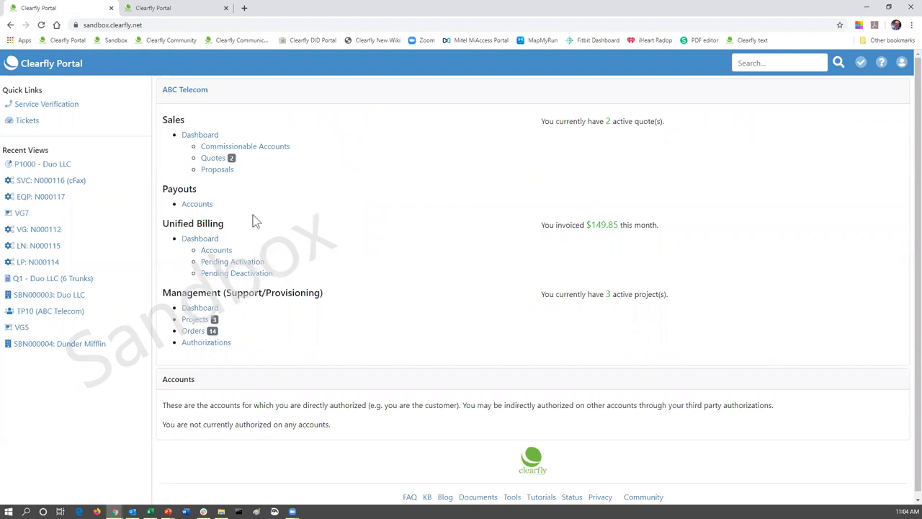
left_click(200, 307)
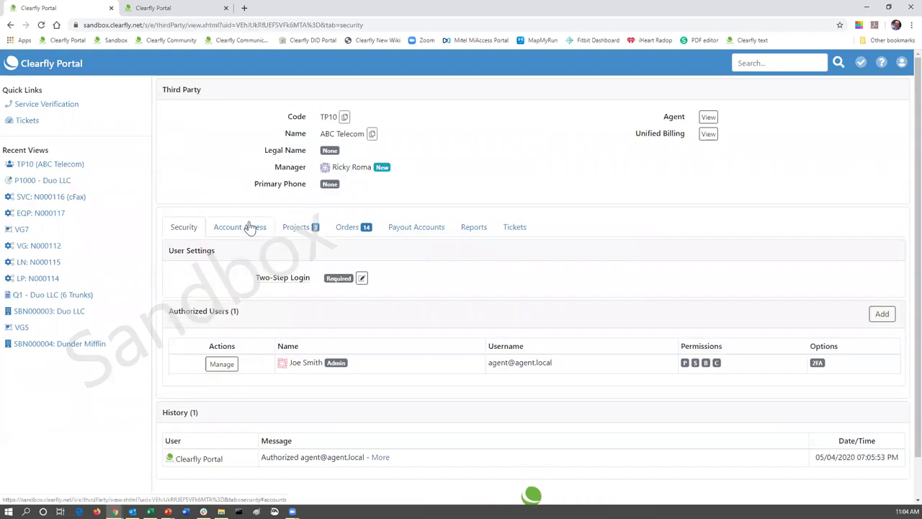
left_click(252, 229)
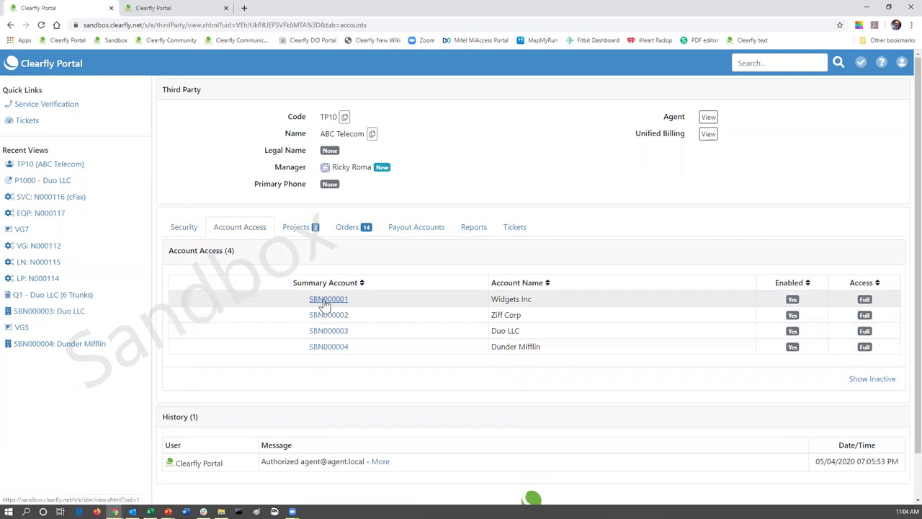
left_click(324, 304)
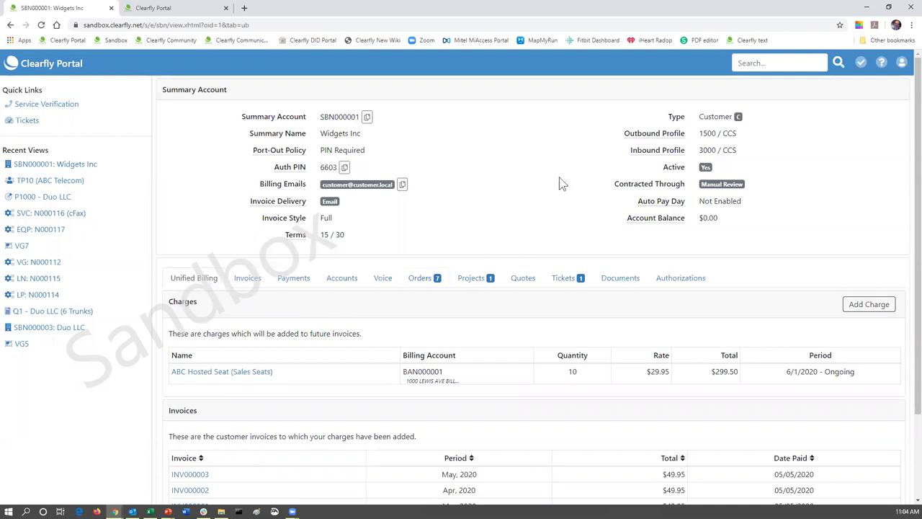
left_click(382, 282)
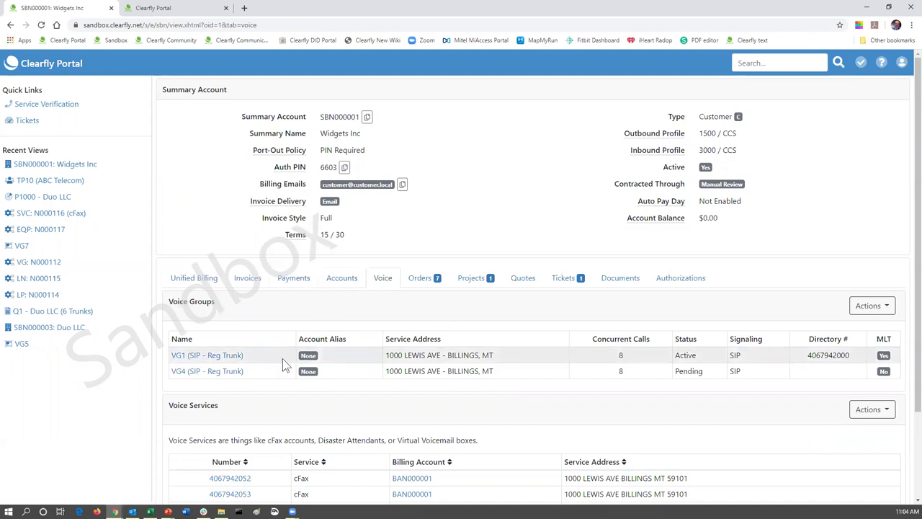
- Open voice group VG1's numbers list and look over its available bulk operations
left_click(183, 357)
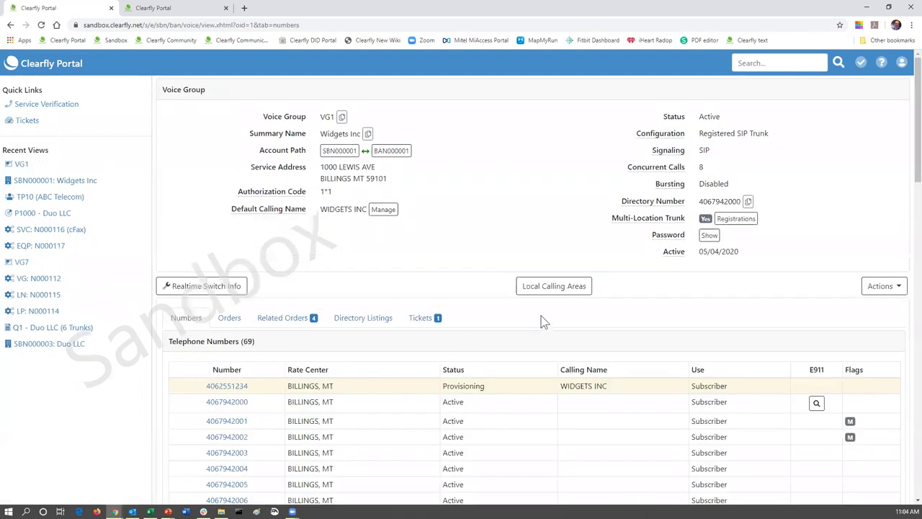
scroll(537, 274, "down", 1)
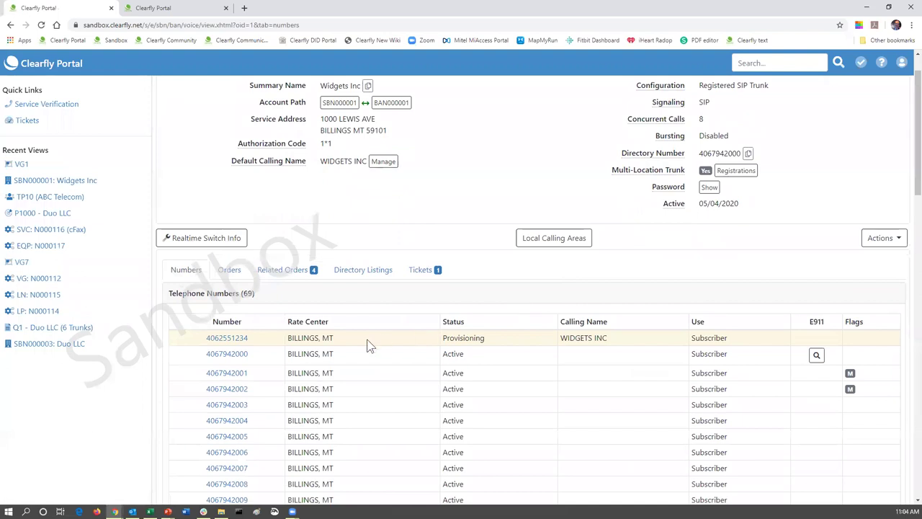
scroll(234, 362, "down", 3)
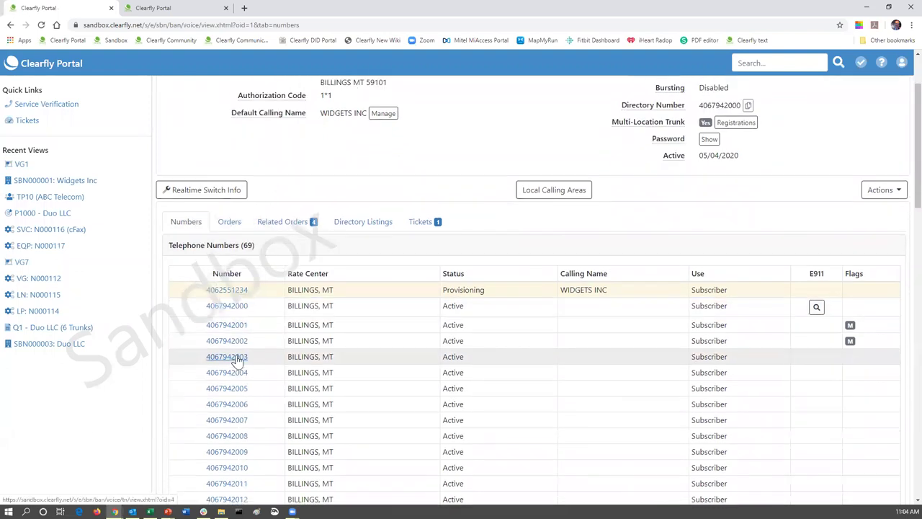
scroll(234, 360, "down", 4)
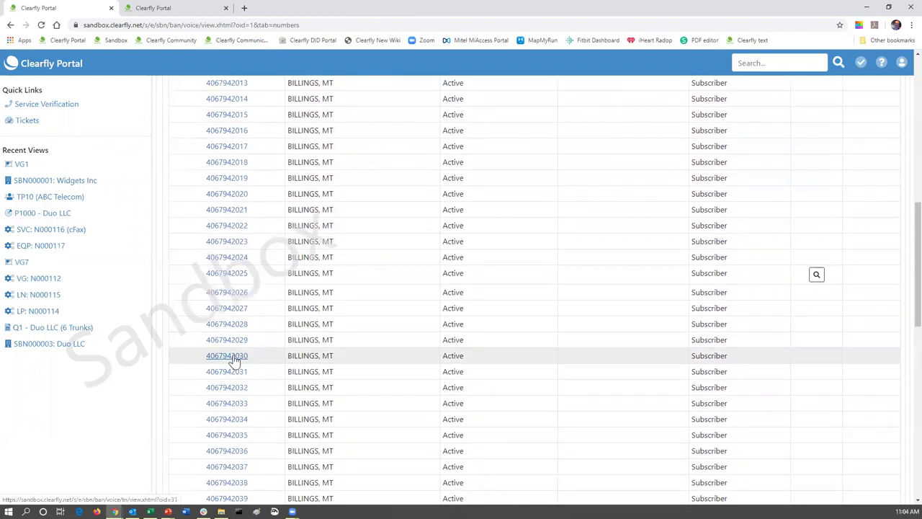
scroll(234, 361, "up", 3)
scroll(238, 361, "up", 2)
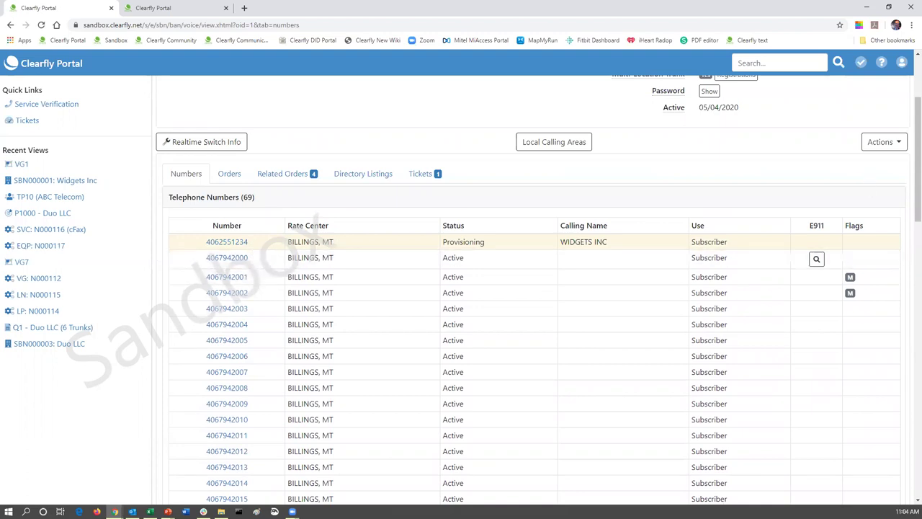
left_click(899, 146)
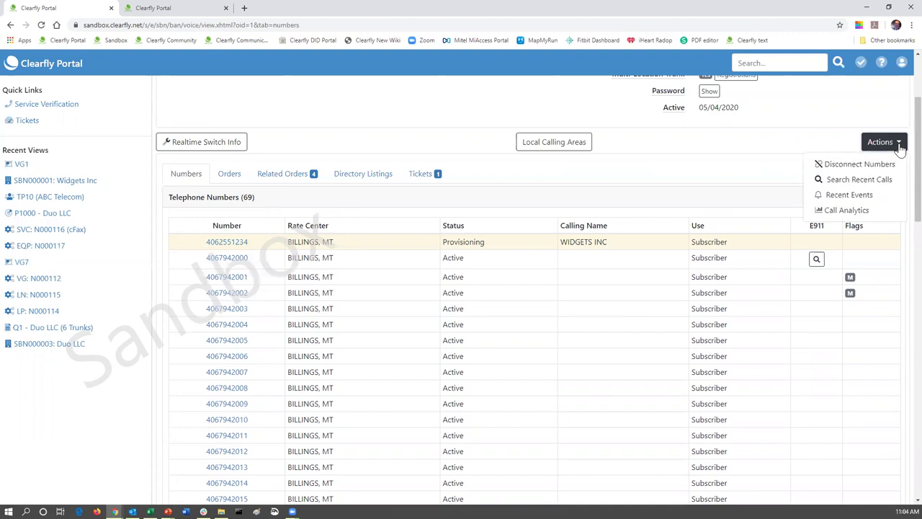
left_click(368, 204)
scroll(400, 186, "up", 2)
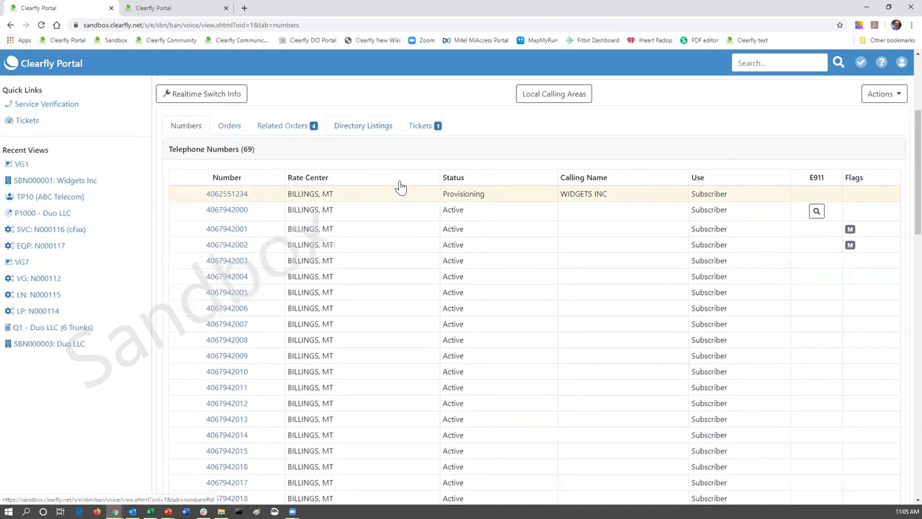
scroll(325, 198, "down", 3)
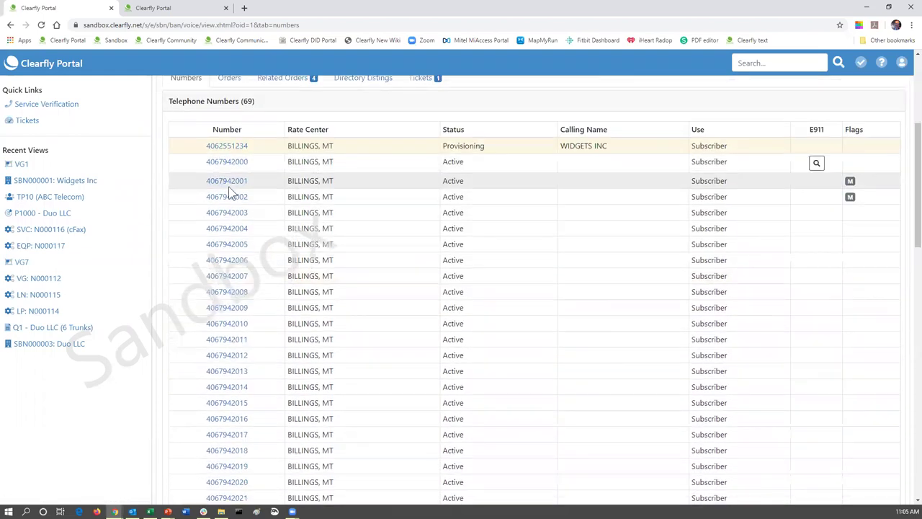
scroll(279, 211, "down", 12)
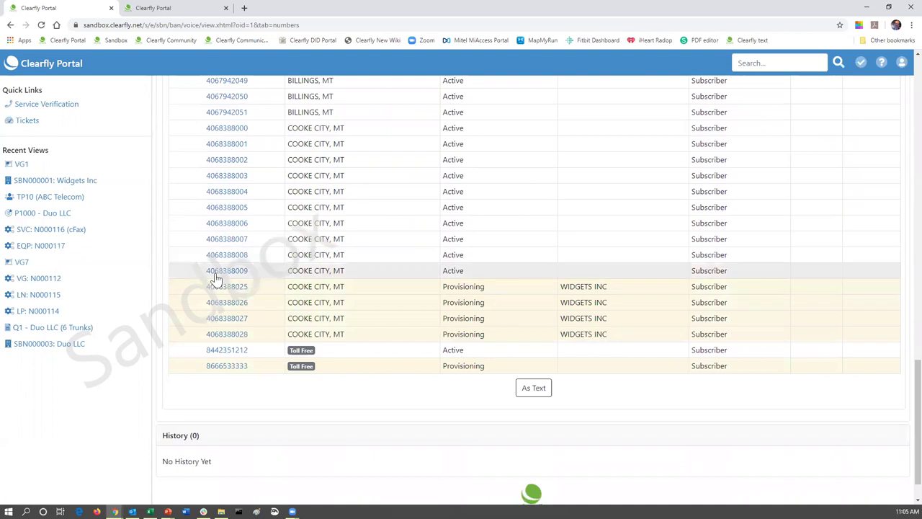
left_click(216, 274)
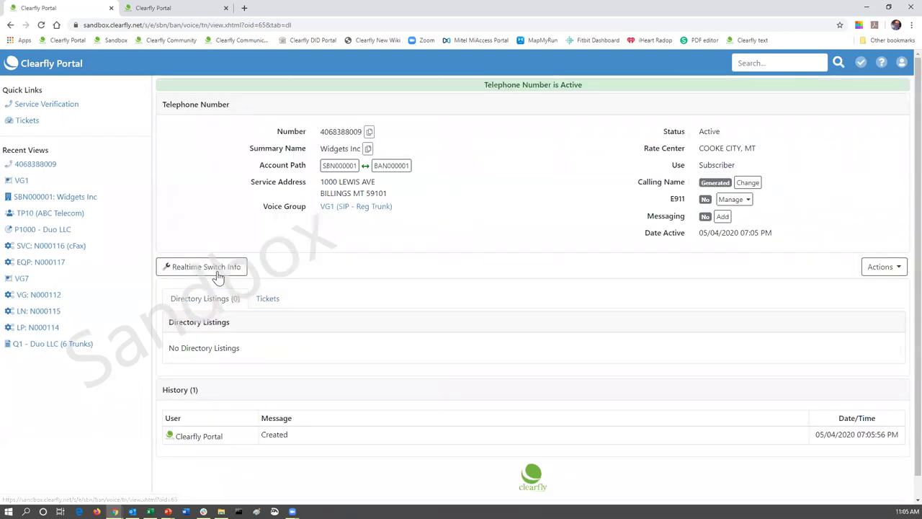
left_click(900, 268)
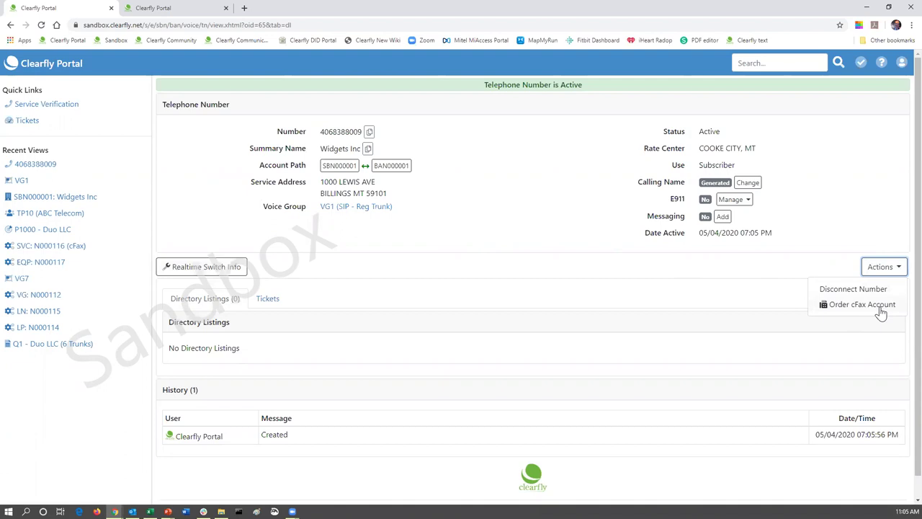
- Open the SBN000001 Widgets Inc account's Voice tab and check the Voice Services Actions menu
left_click(338, 165)
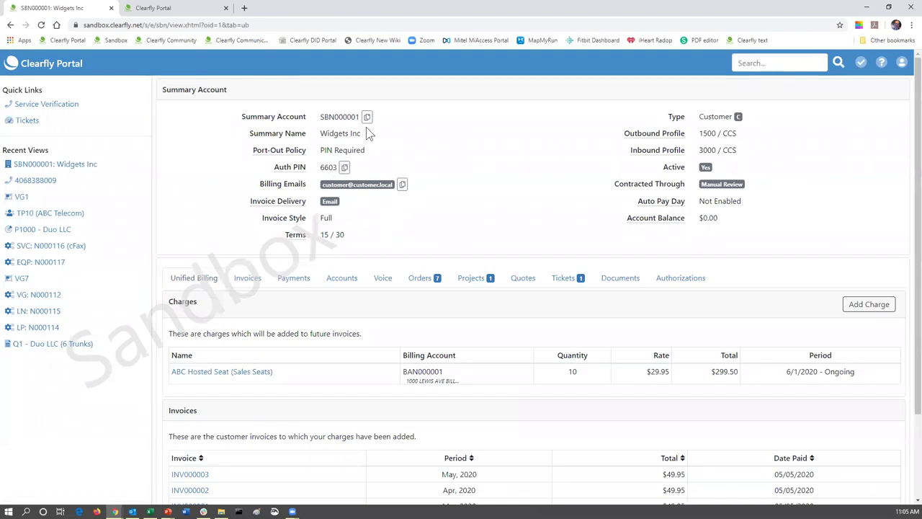
left_click(382, 280)
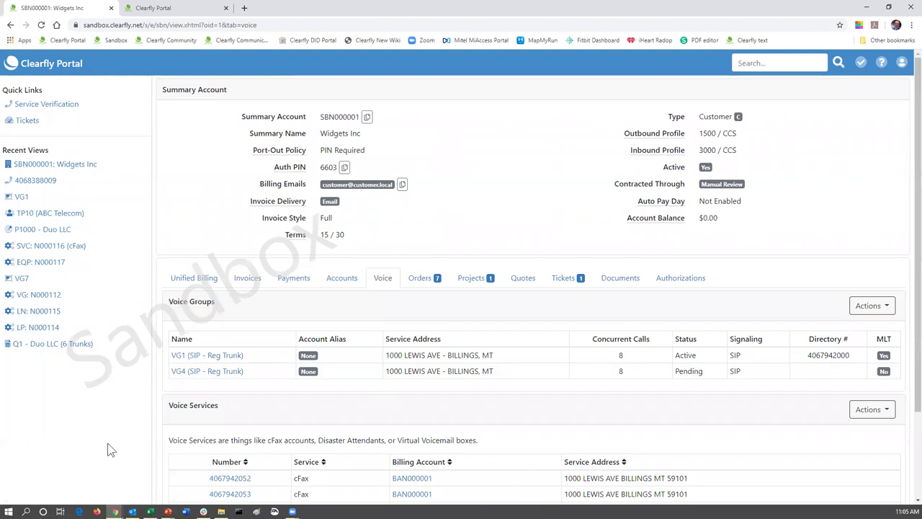
scroll(252, 415, "down", 1)
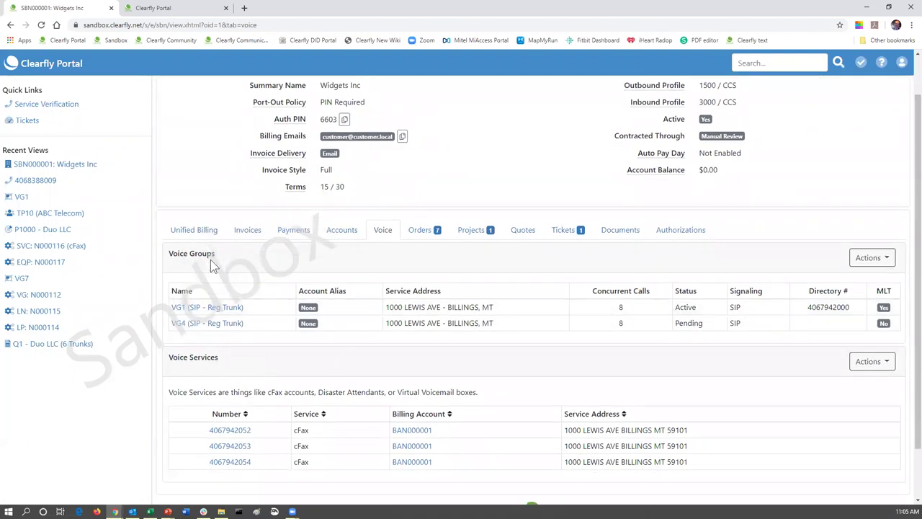
left_click(892, 363)
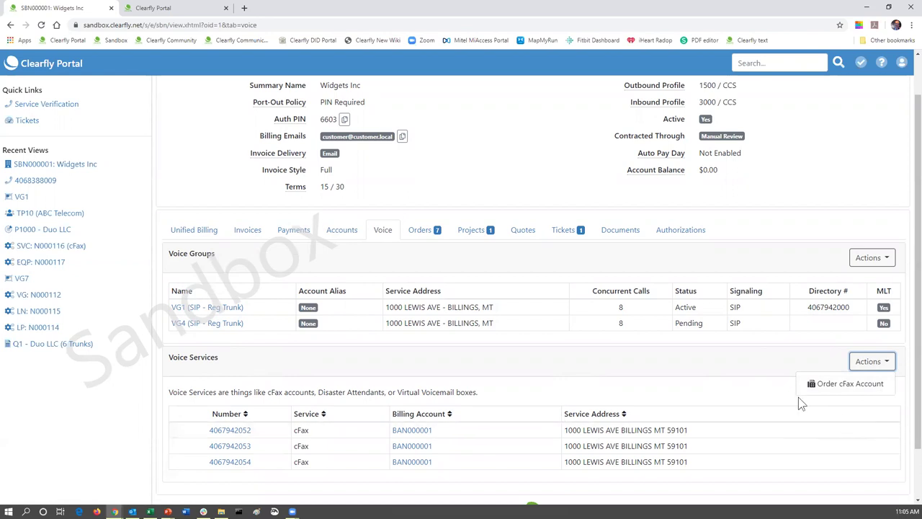
left_click(185, 308)
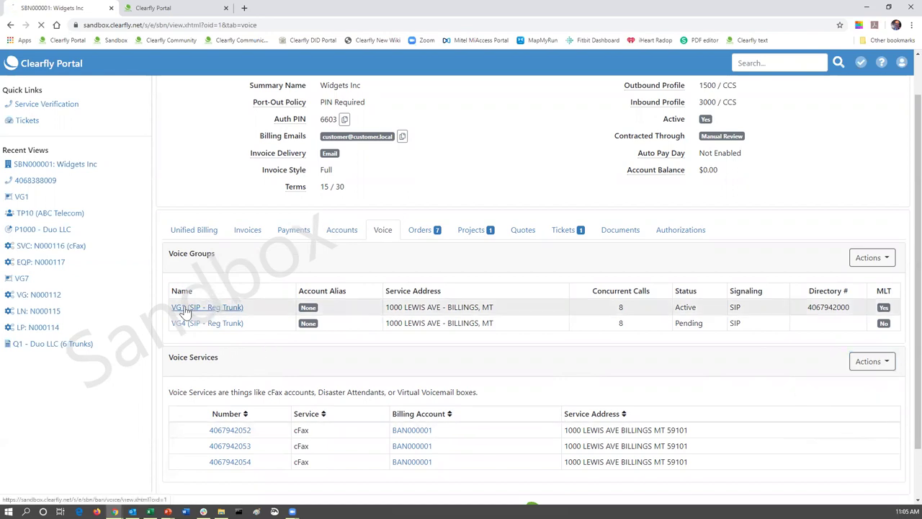
scroll(440, 324, "down", 1)
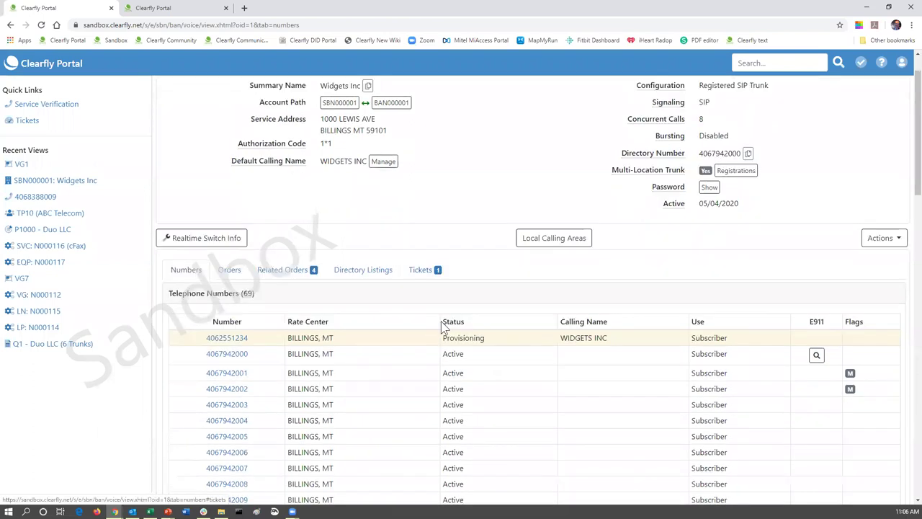
scroll(441, 324, "down", 10)
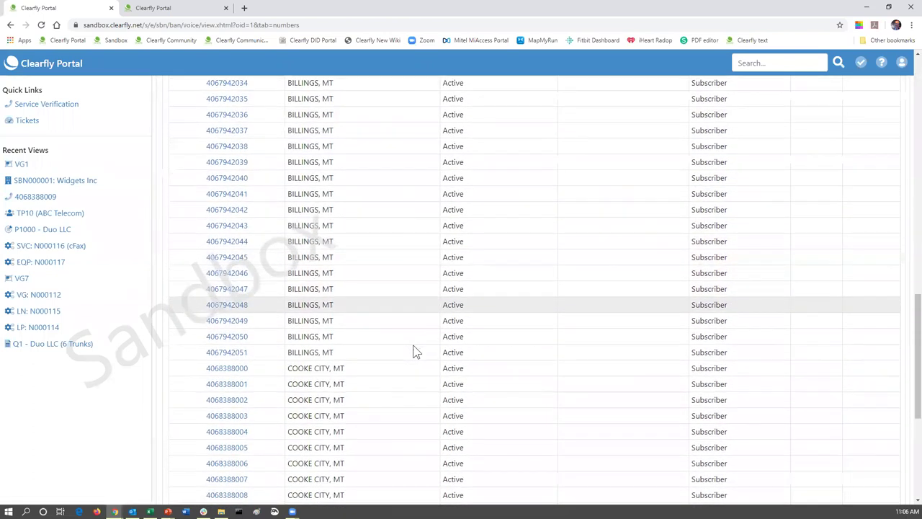
left_click(226, 353)
left_click(896, 270)
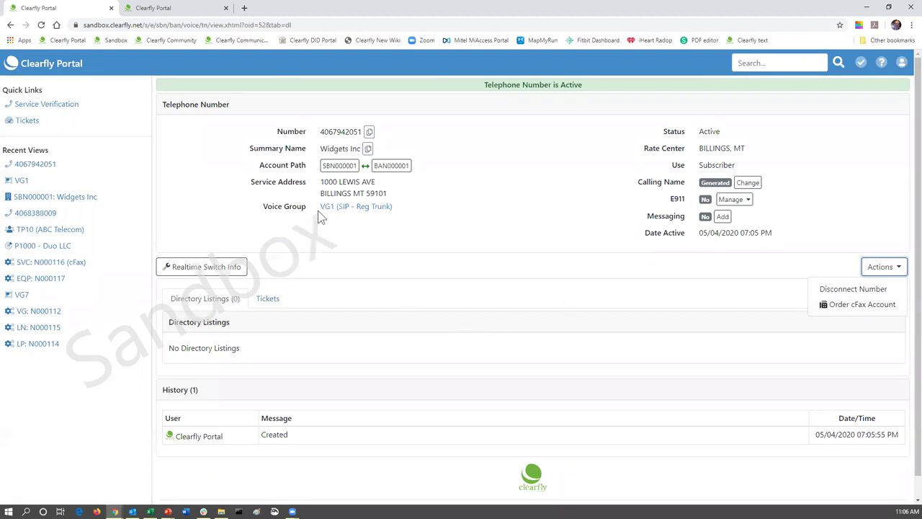
left_click(338, 166)
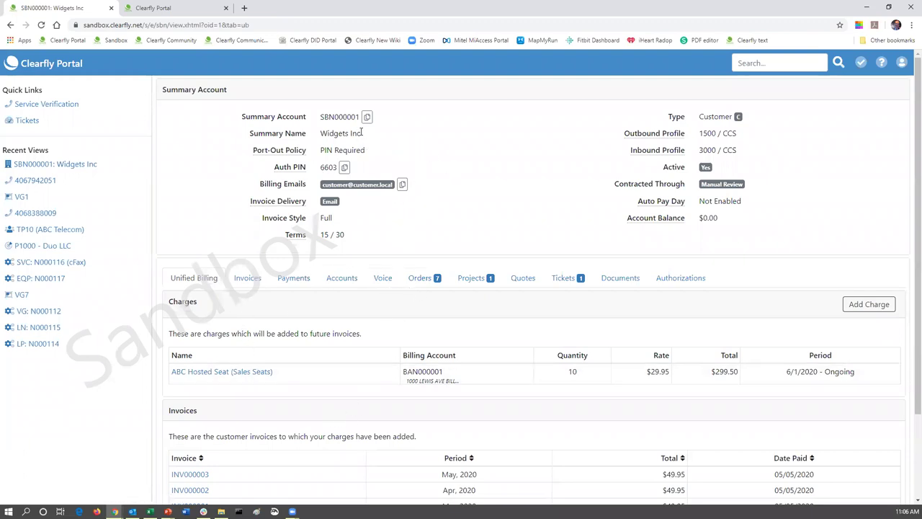
- Choose Create New Number Order from the Actions menu in VG1's Related Orders
left_click(383, 280)
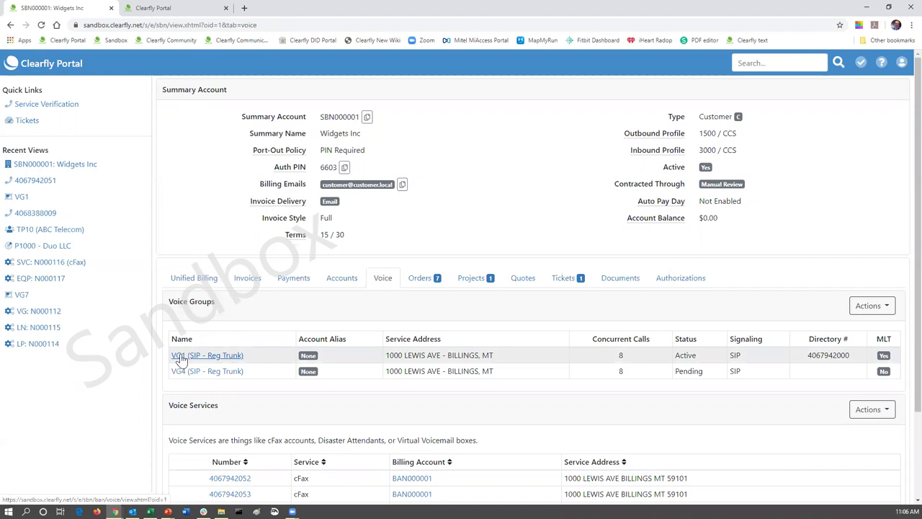
left_click(181, 357)
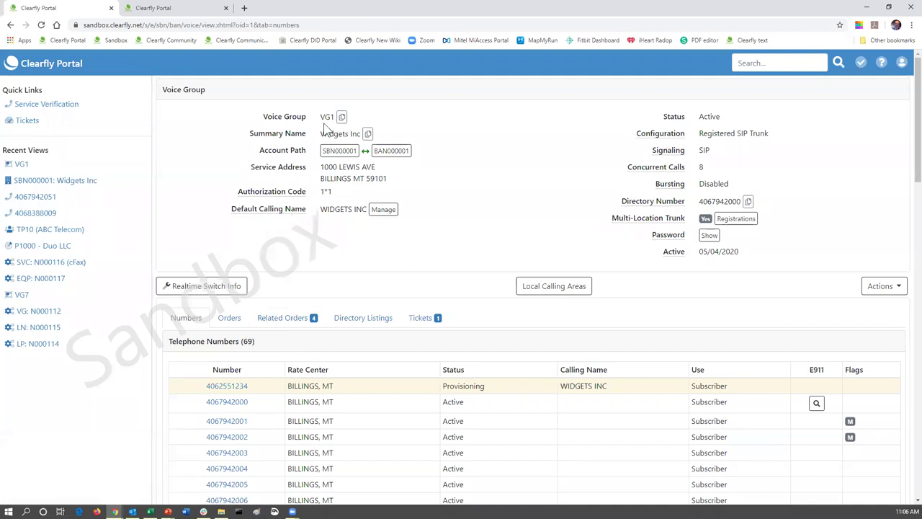
left_click(283, 323)
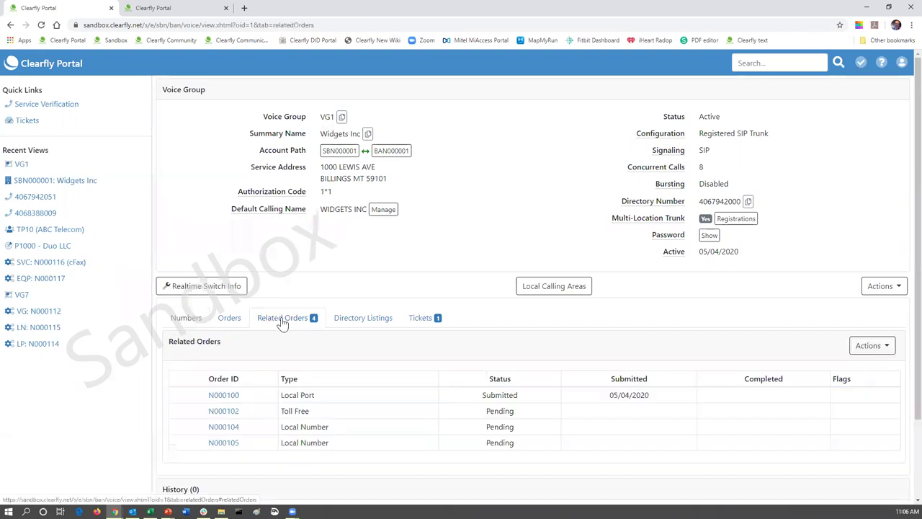
left_click(887, 350)
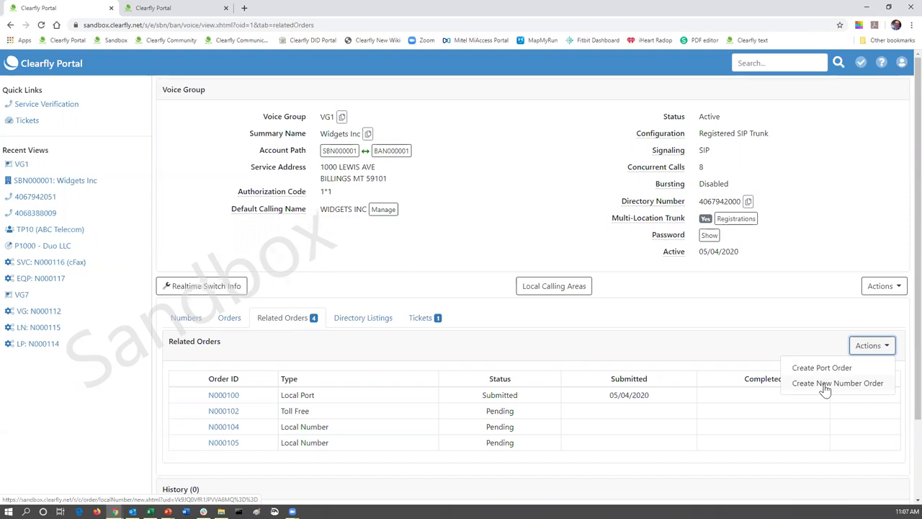
left_click(825, 385)
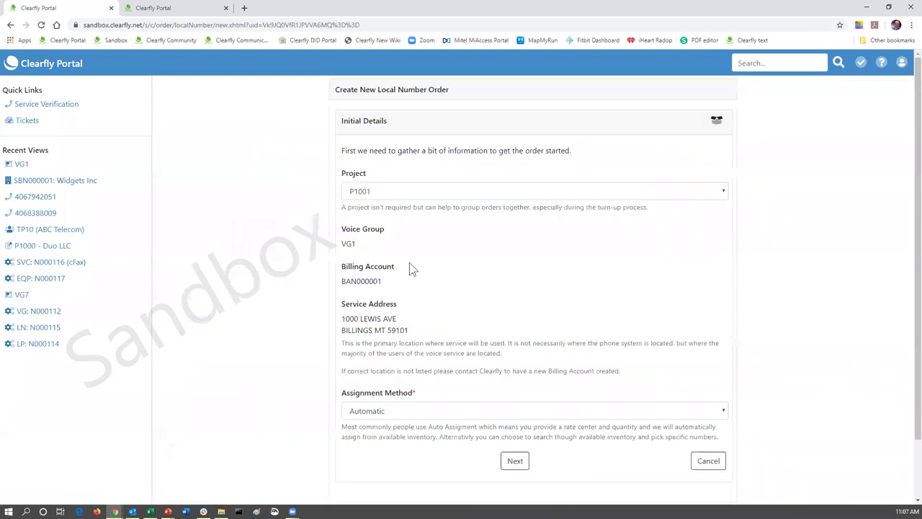
- Set the order's Project to None, review the Assignment Method choices, and cancel the order
left_click(725, 193)
left_click(395, 206)
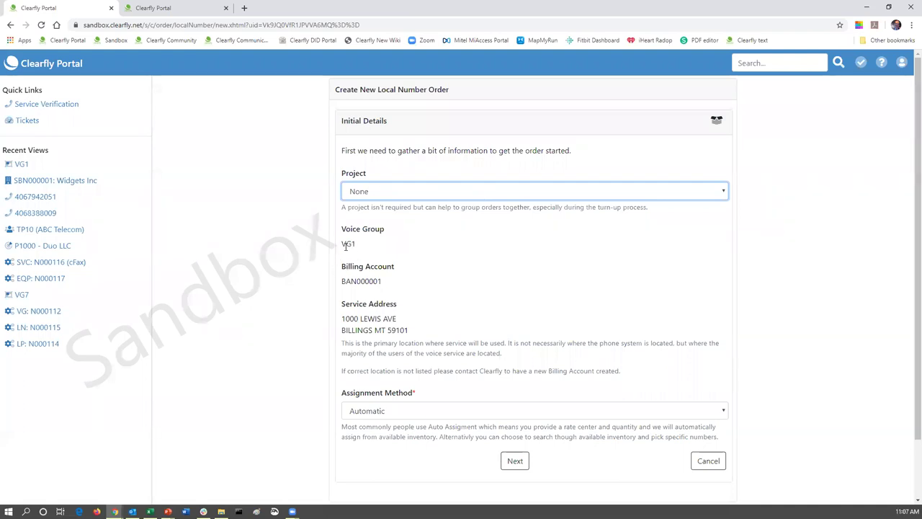
left_click(389, 410)
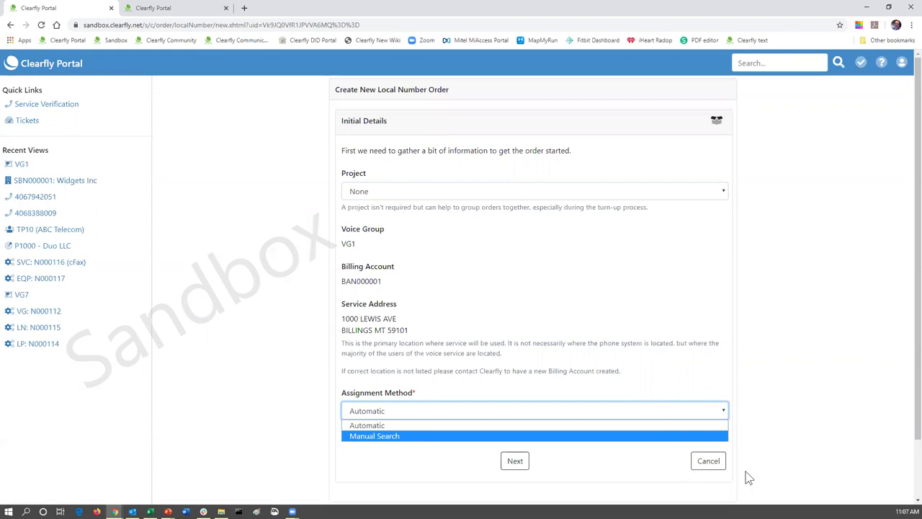
left_click(699, 465)
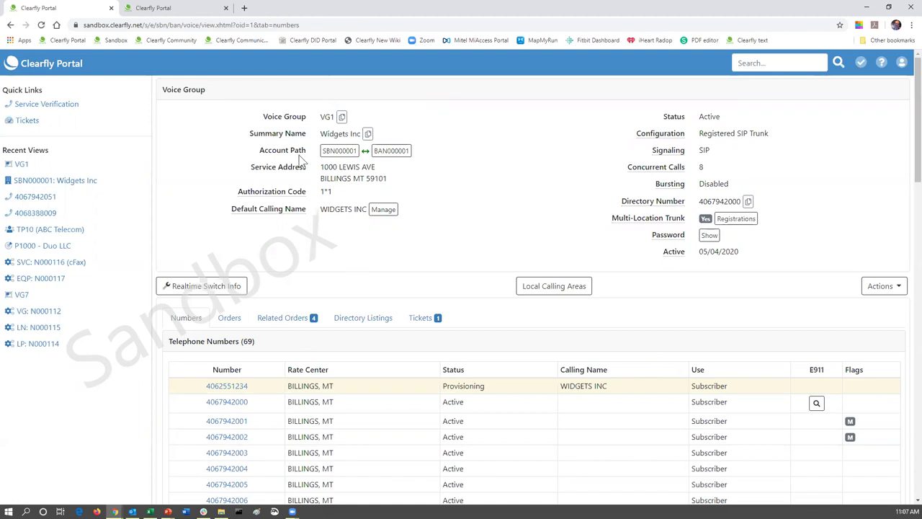
- On the SBN000001 account, view the Tickets tab, then return to the Voice tab with VG1 and VG4
left_click(326, 154)
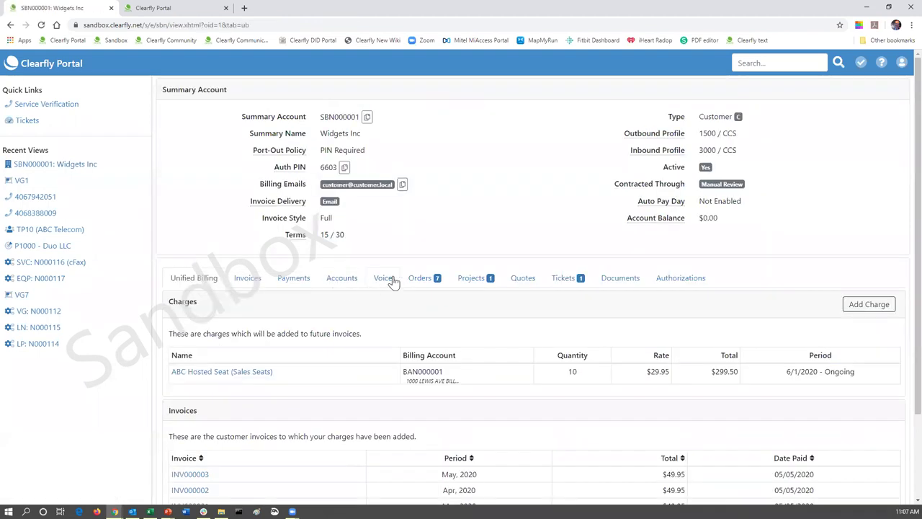
left_click(384, 281)
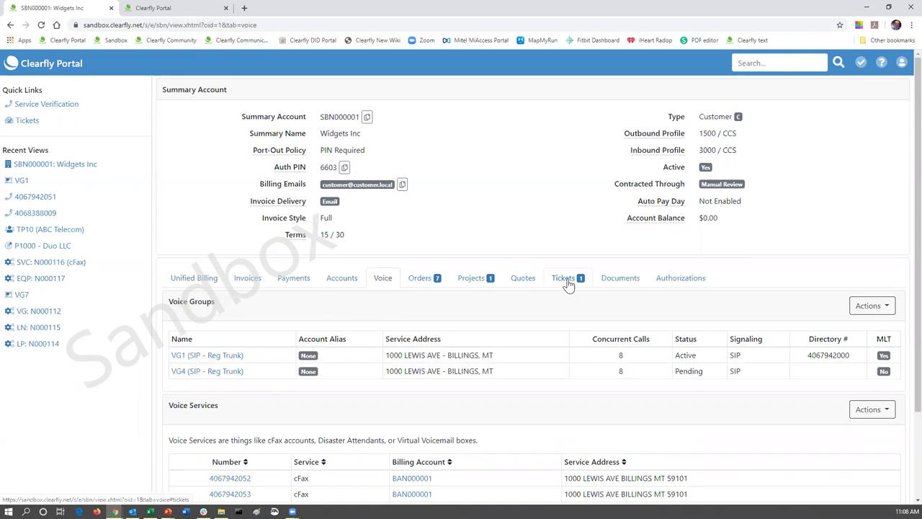
left_click(568, 285)
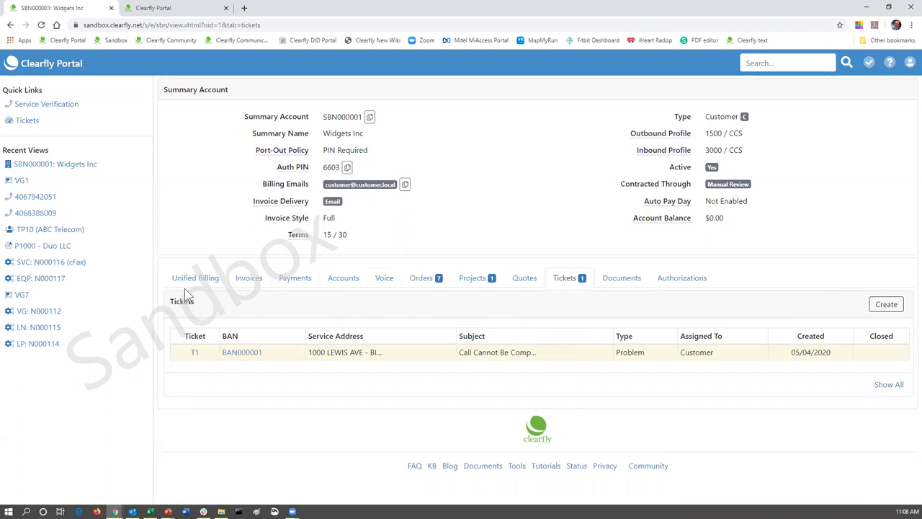
left_click(388, 285)
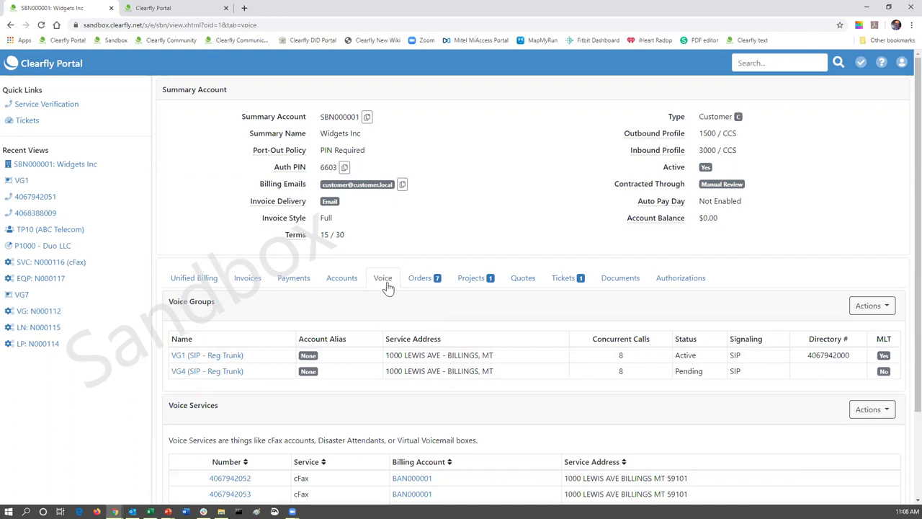
- Open VG1 and scroll to the bottom of its 69-number Telephone Numbers table
left_click(201, 358)
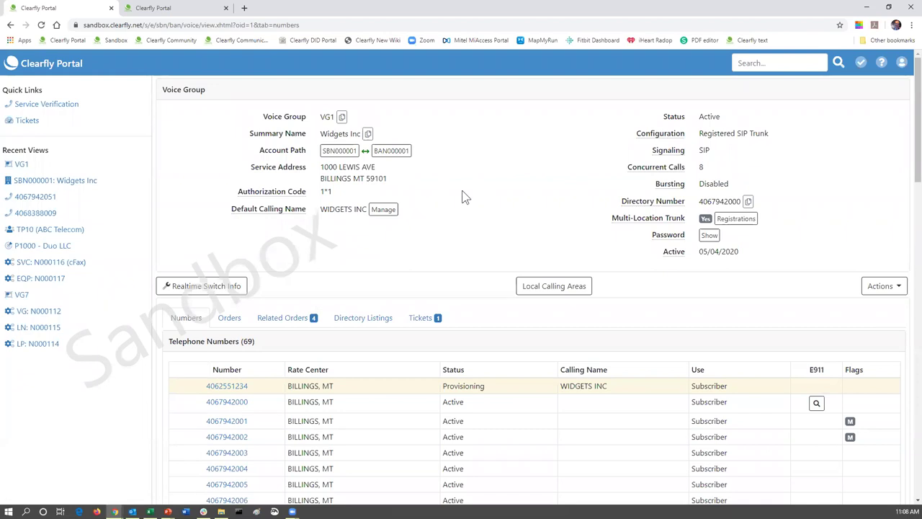
scroll(465, 197, "down", 1)
scroll(462, 194, "down", 1)
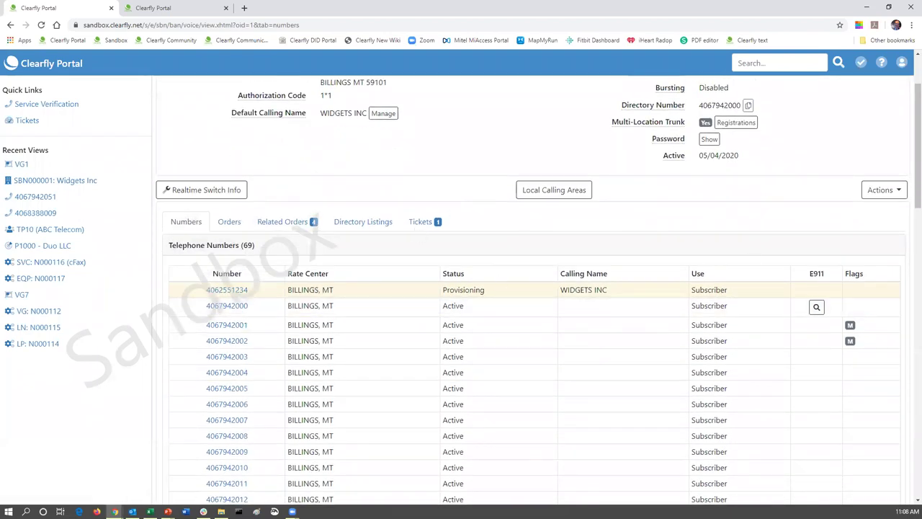
left_click(889, 193)
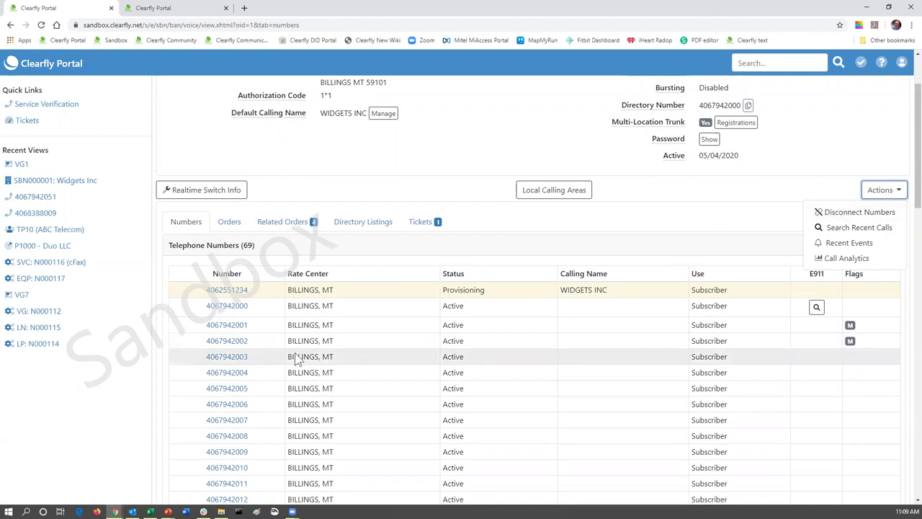
scroll(295, 360, "down", 15)
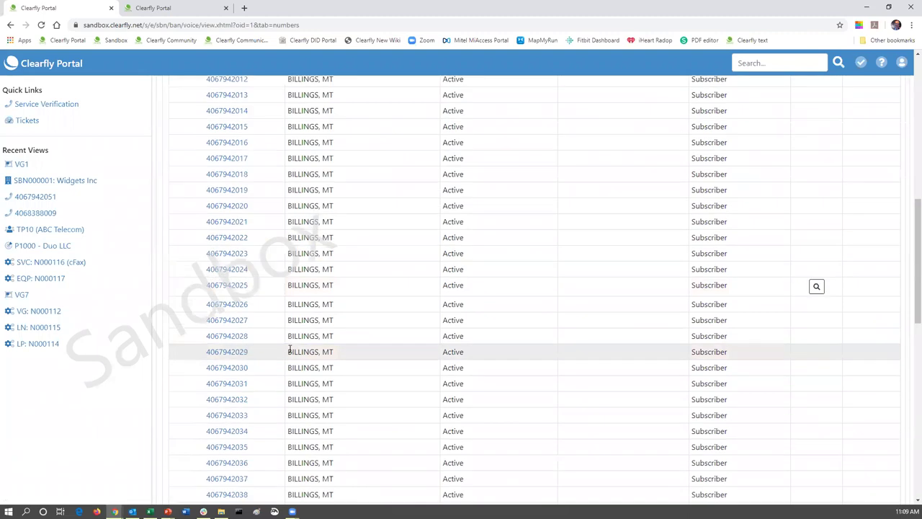
scroll(289, 350, "down", 1)
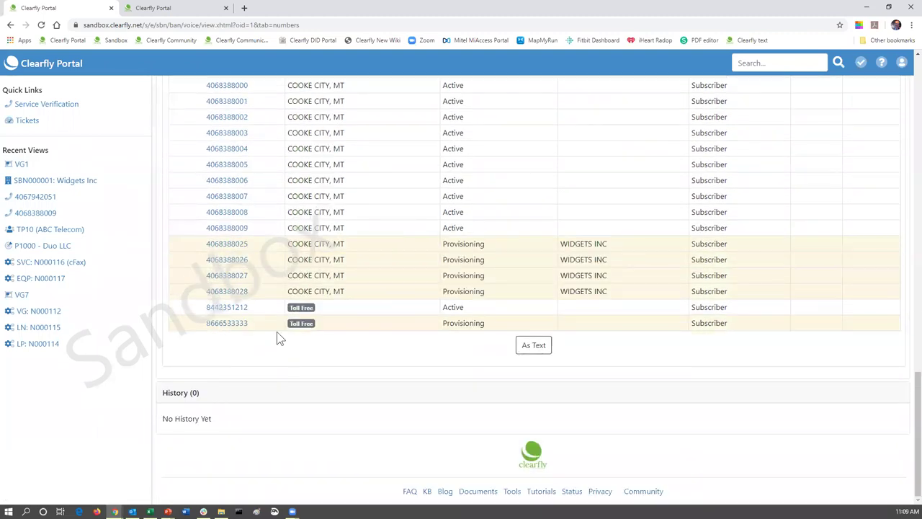
left_click(241, 232)
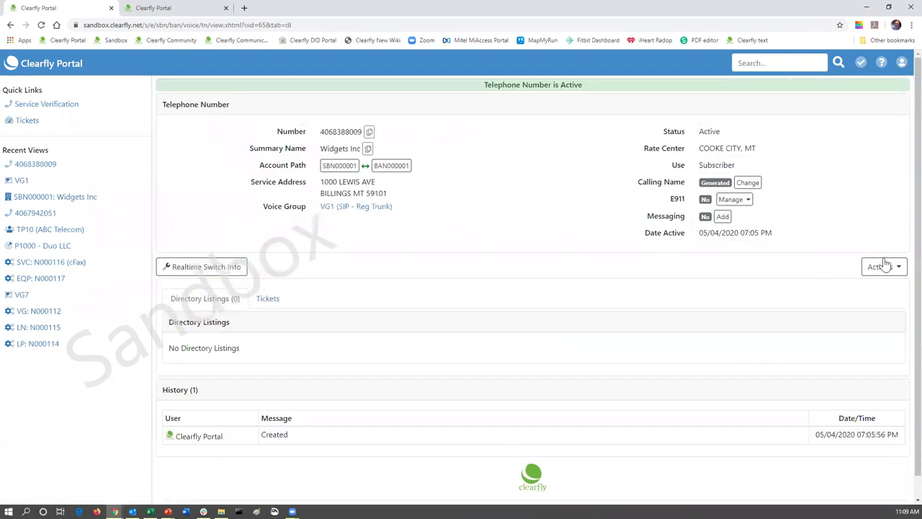
left_click(896, 268)
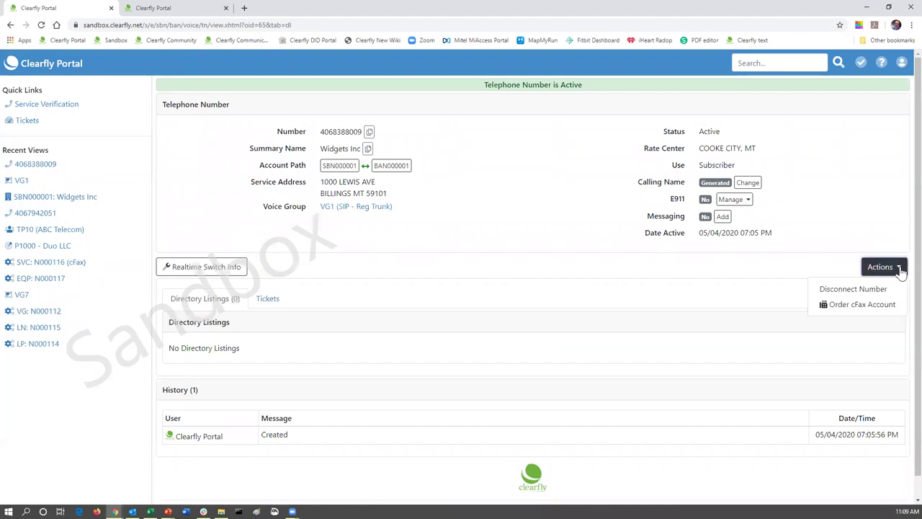
left_click(843, 290)
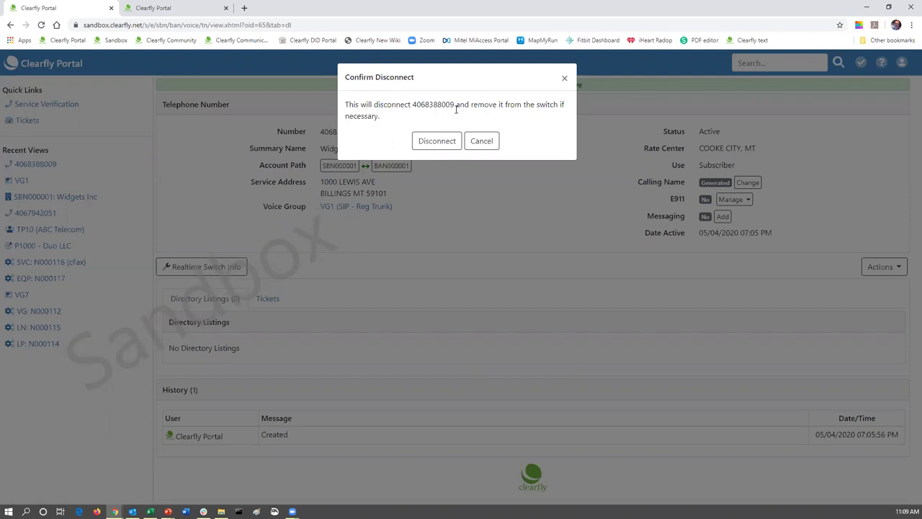
left_click(428, 143)
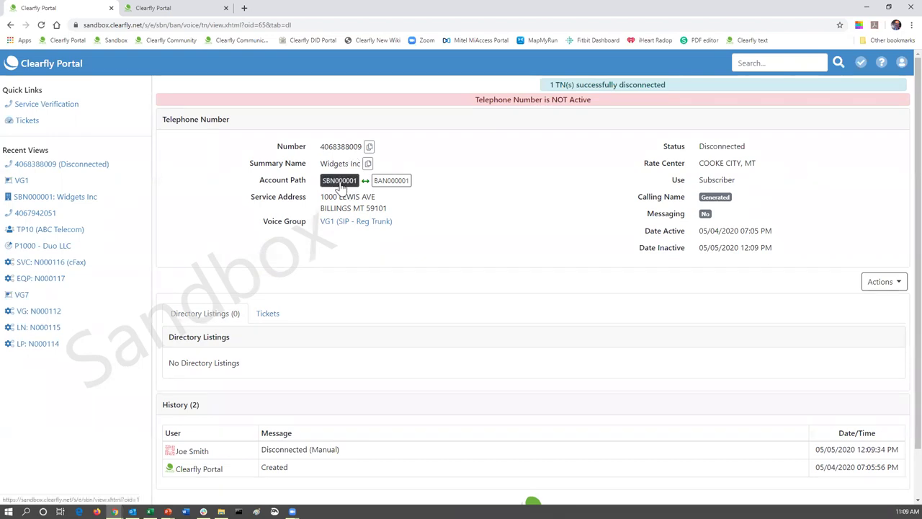
left_click(328, 223)
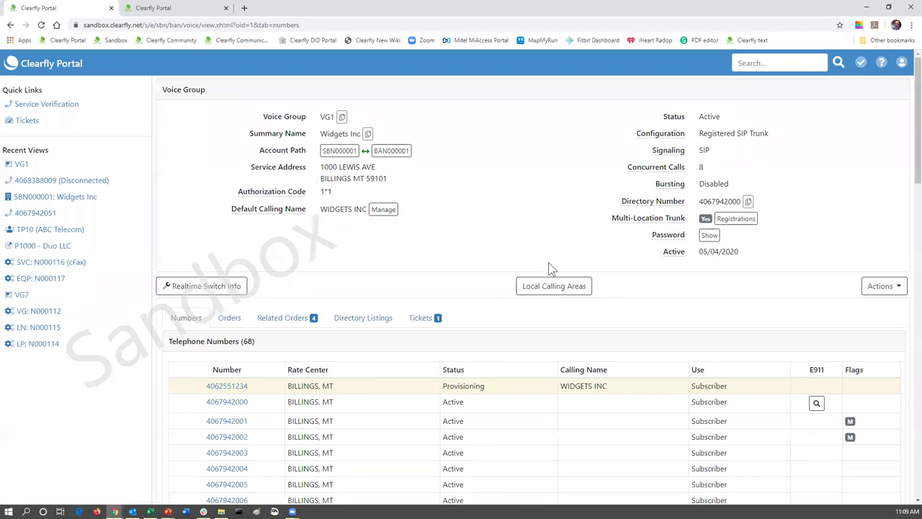
- Open and cancel VG1's bulk Disconnect Numbers form, then scroll to the bottom of the 68-number list
scroll(551, 263, "down", 15)
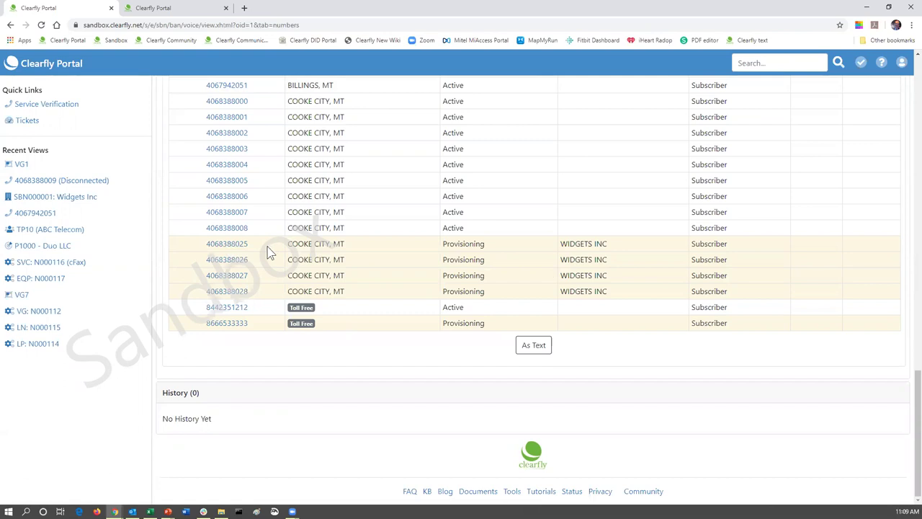
scroll(270, 252, "up", 1)
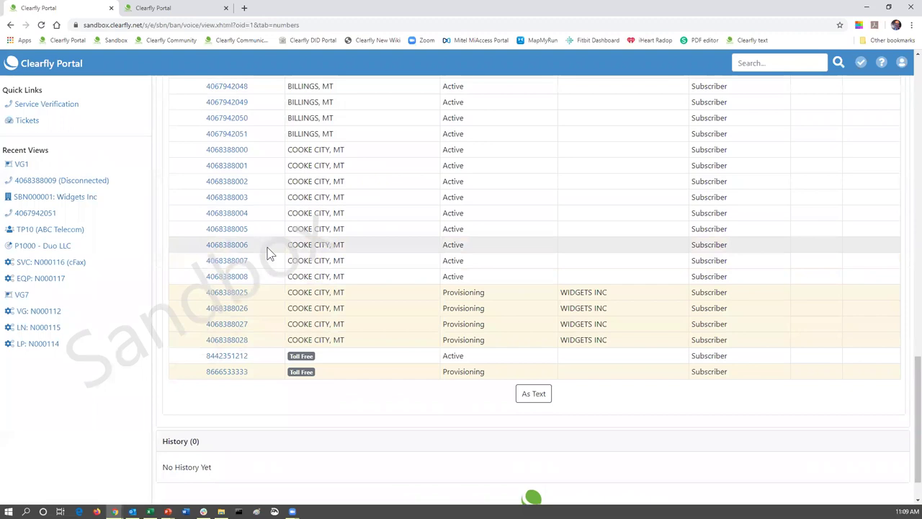
scroll(270, 252, "up", 2)
scroll(270, 252, "up", 8)
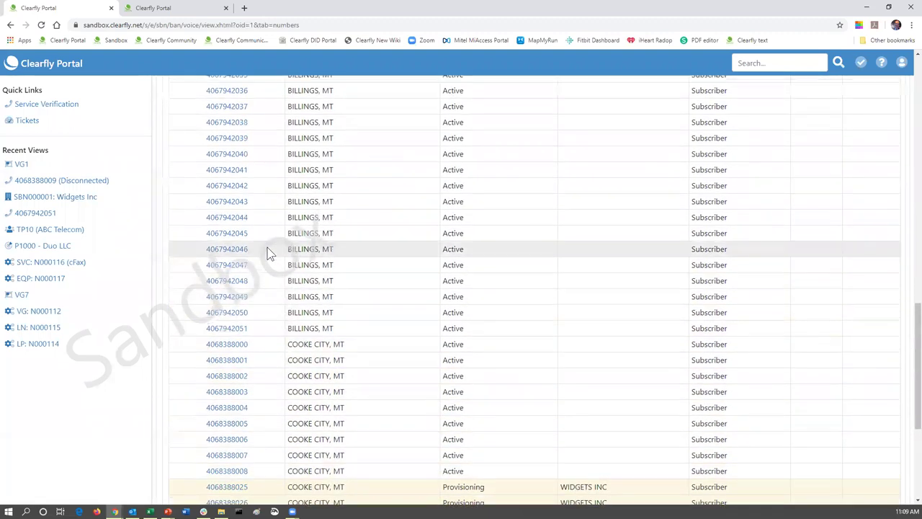
scroll(270, 252, "up", 4)
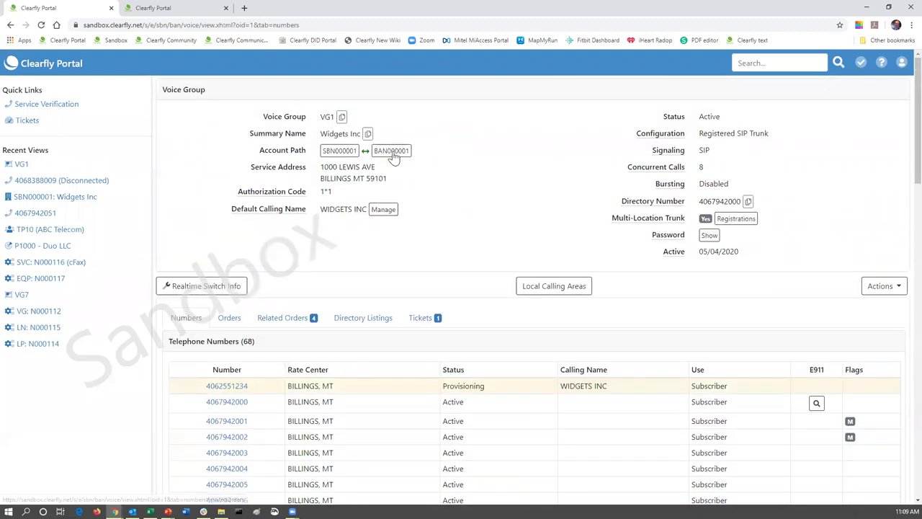
left_click(895, 290)
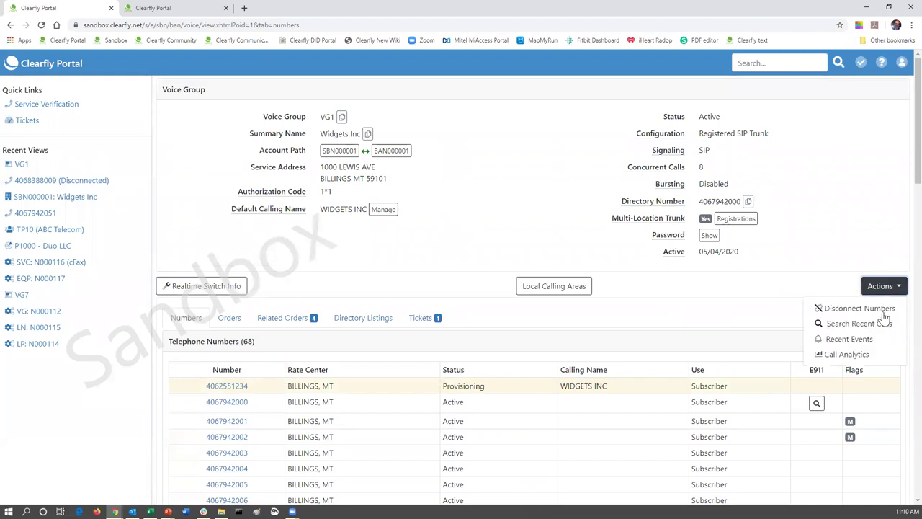
left_click(861, 309)
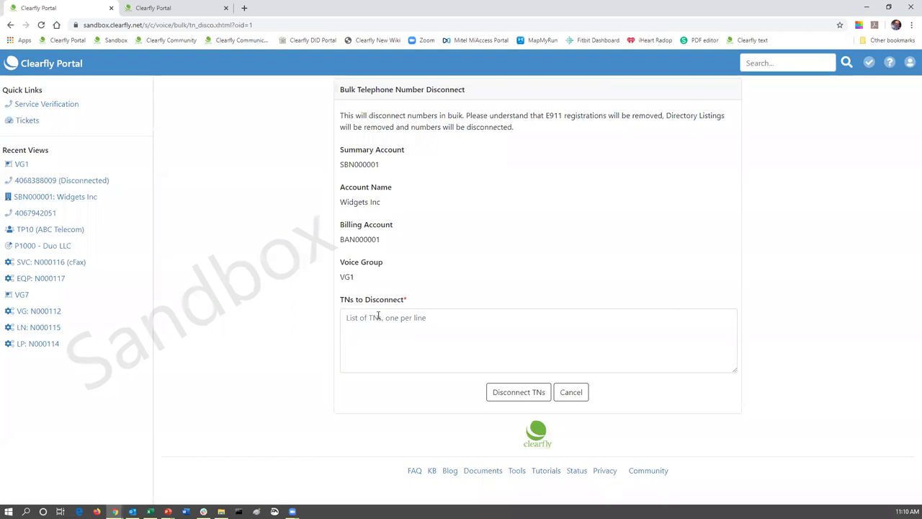
left_click(565, 397)
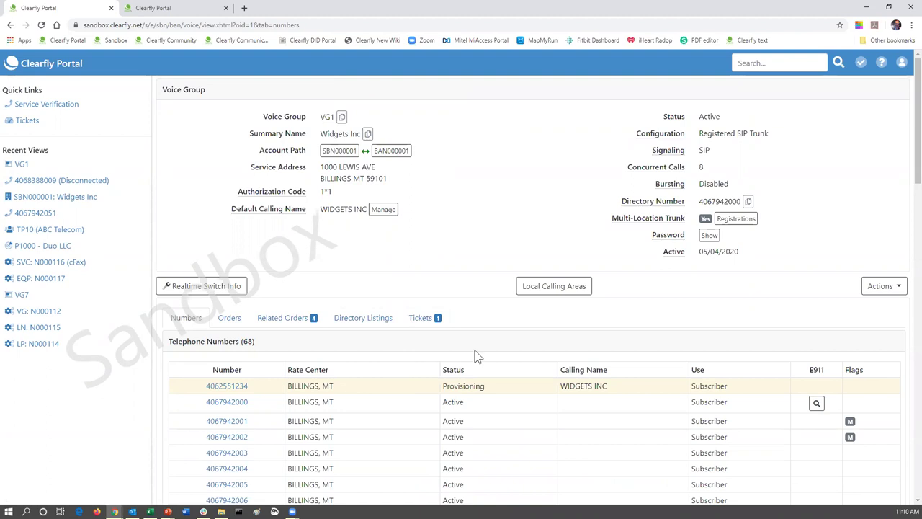
scroll(476, 353, "down", 12)
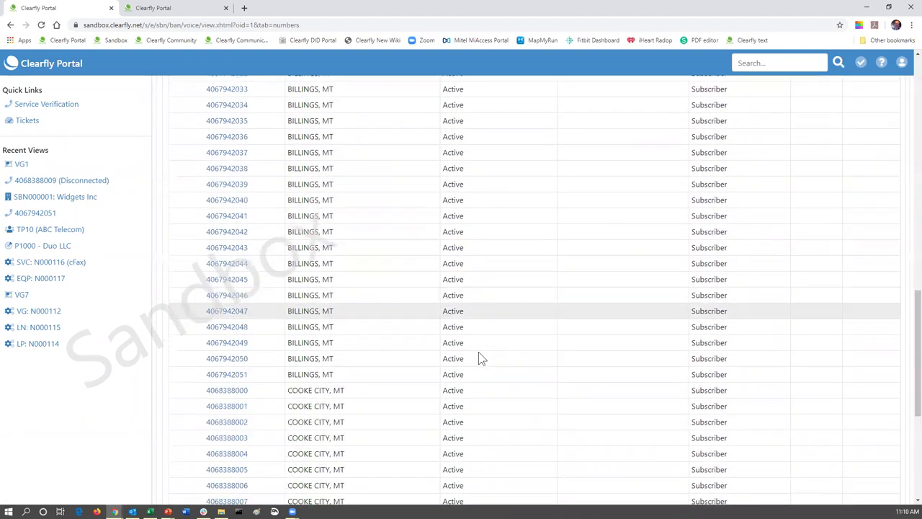
scroll(479, 353, "down", 4)
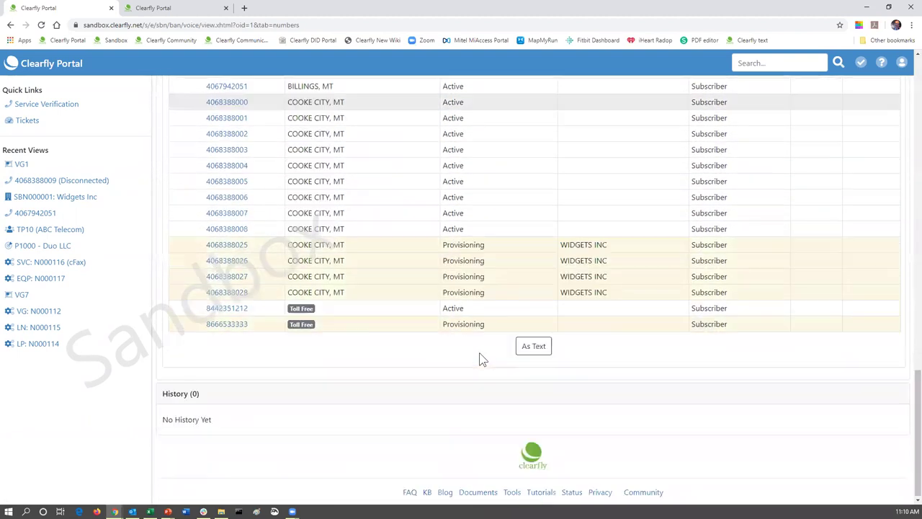
left_click(533, 346)
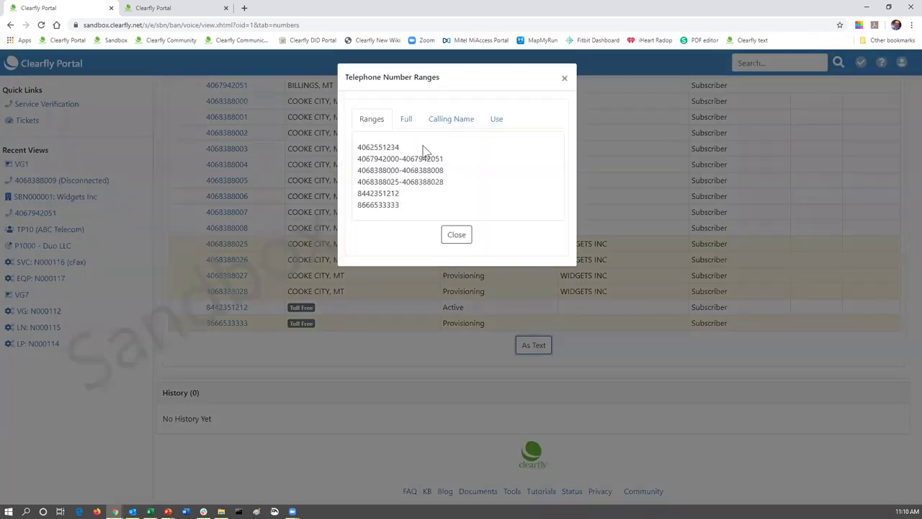
left_click(406, 120)
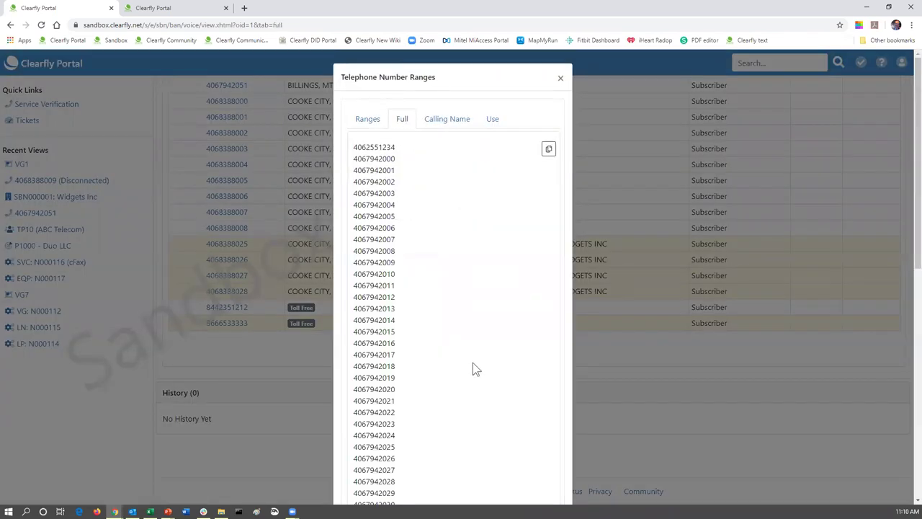
scroll(472, 364, "down", 4)
scroll(473, 369, "down", 4)
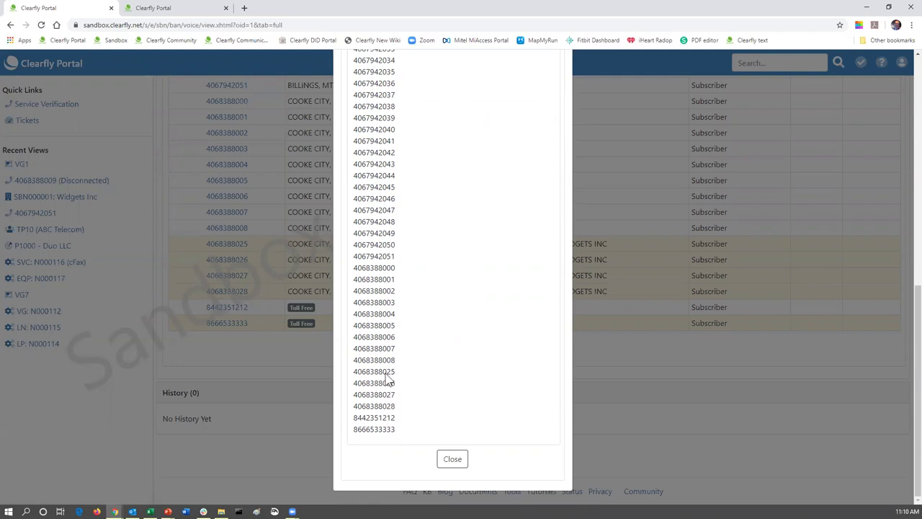
left_click_drag(353, 378, 395, 409)
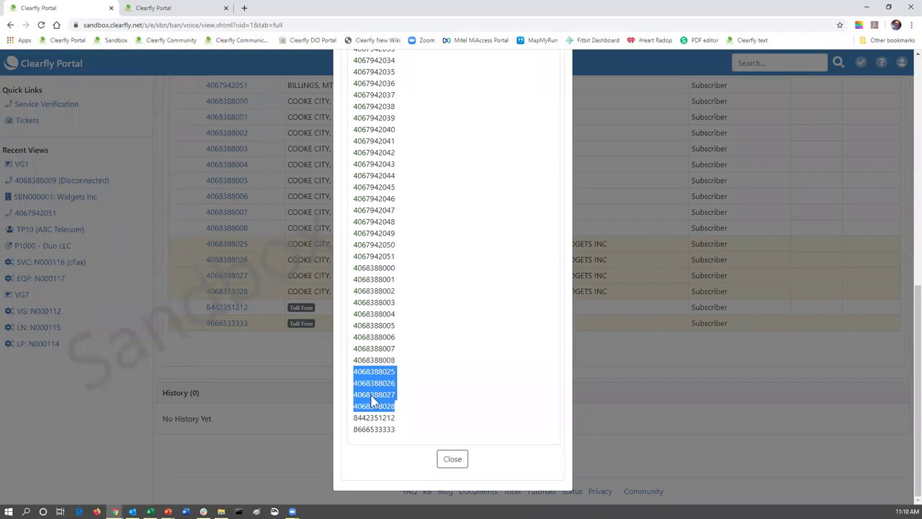
right_click(373, 401)
left_click(416, 404)
left_click(453, 460)
scroll(605, 295, "up", 2)
scroll(633, 274, "up", 10)
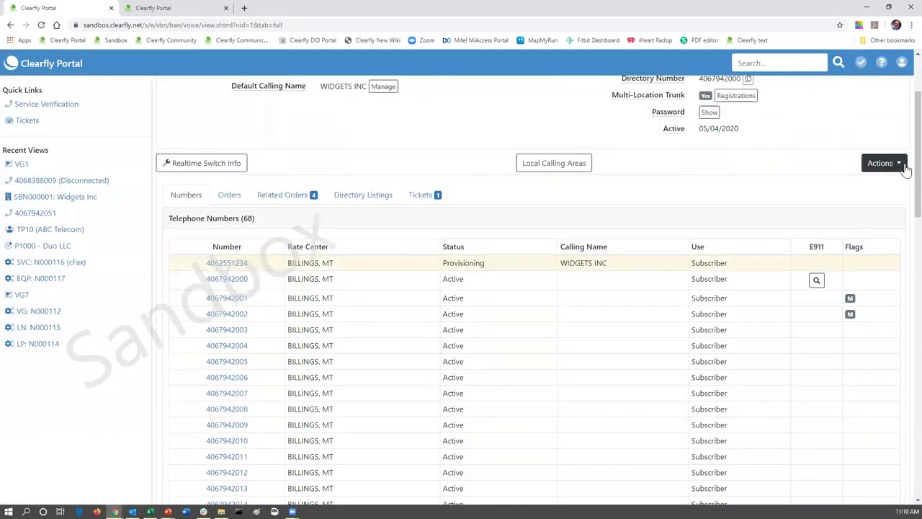
- Paste the four numbers into Disconnect Numbers, submit, cancel after not-active errors, and minimize the browser
left_click(903, 166)
left_click(876, 189)
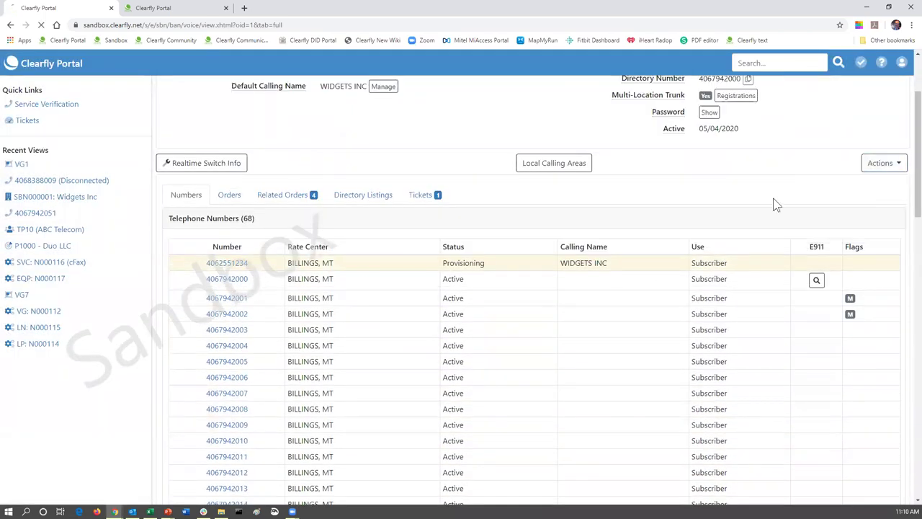
left_click(355, 317)
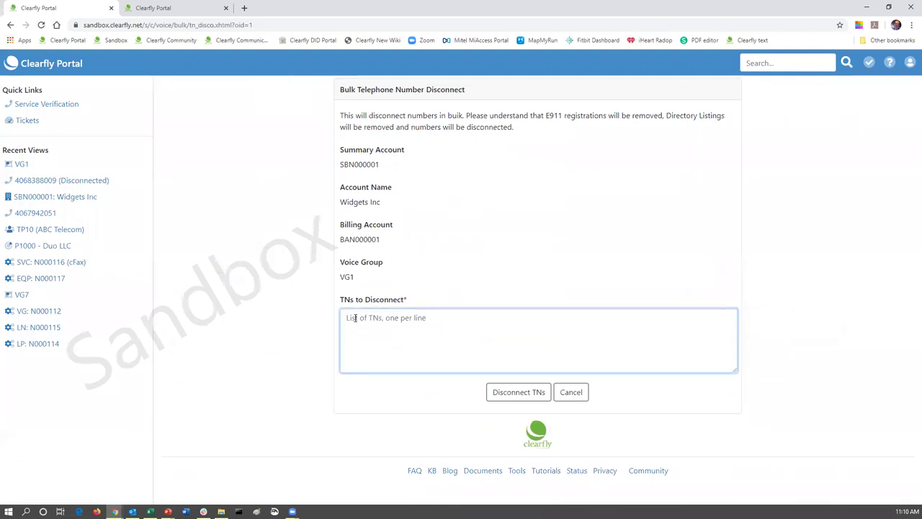
key("ctrl+v")
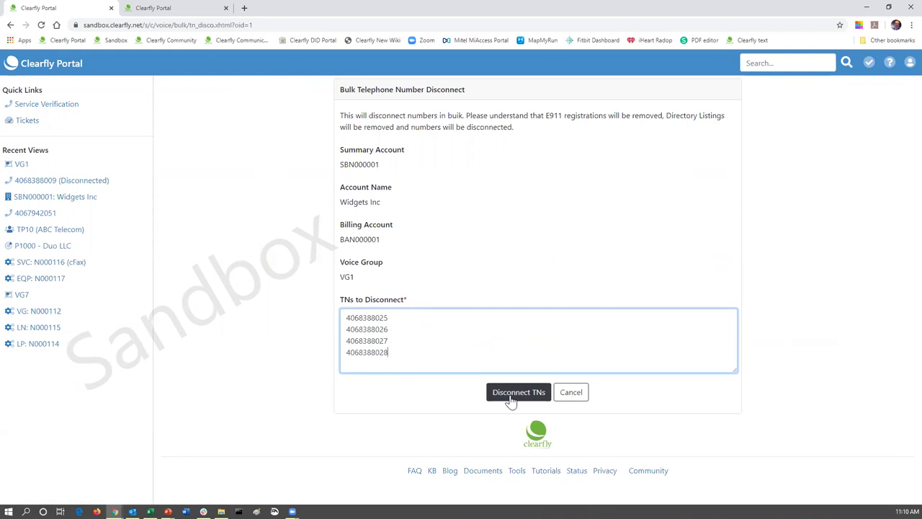
left_click(511, 397)
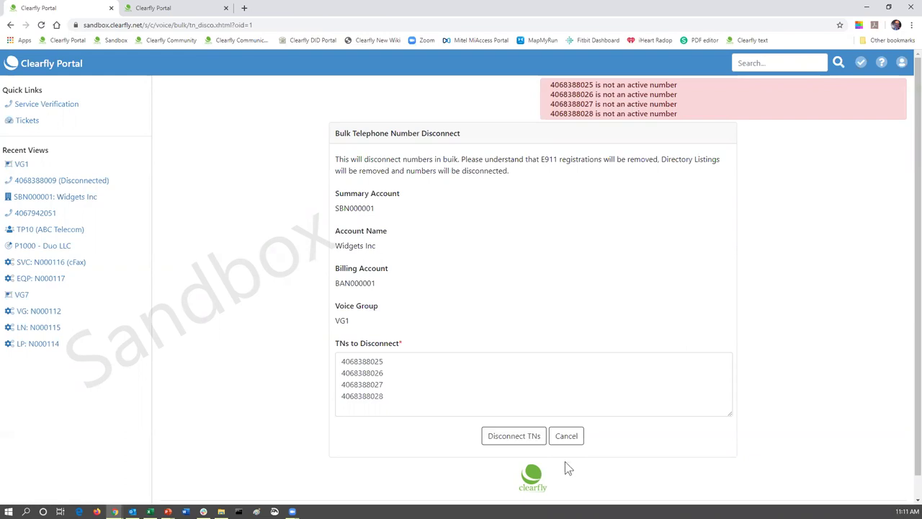
left_click(564, 437)
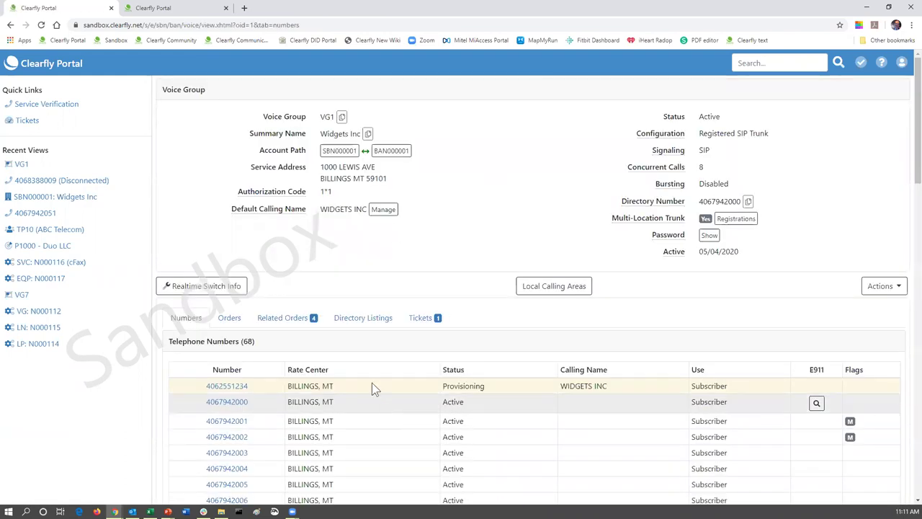
left_click(868, 7)
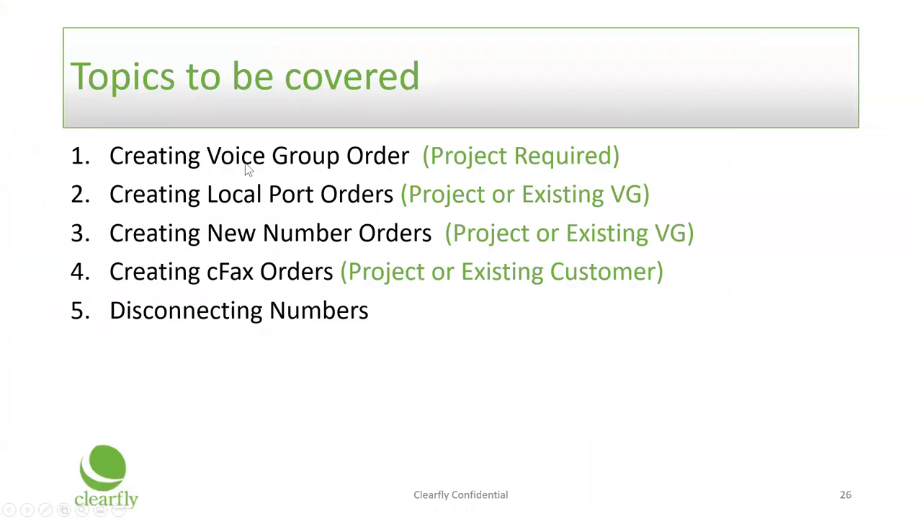